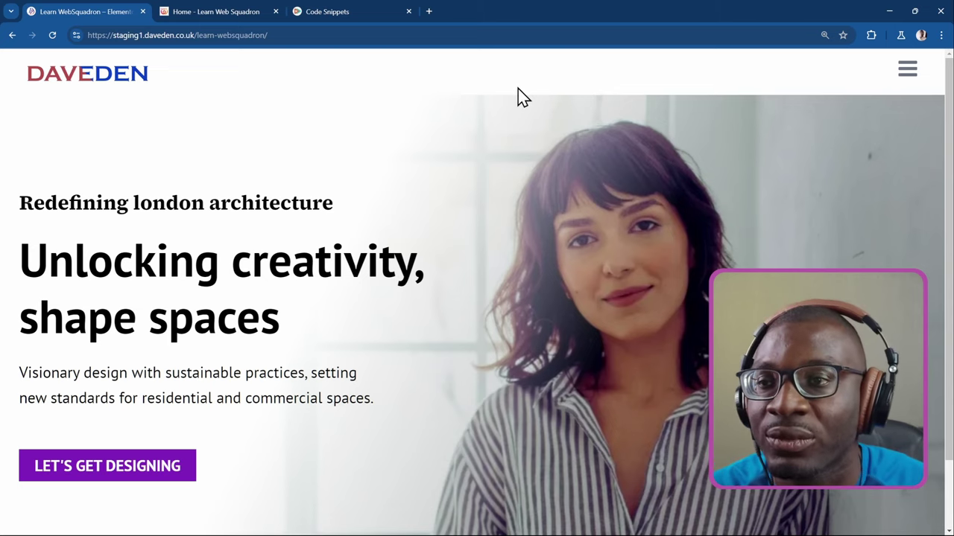
# Inspect the site header and examine the HTML tags wrapping the header, page content and footer on the staging page.
pyautogui.rightClick(168, 74)
pyautogui.click(249, 396)
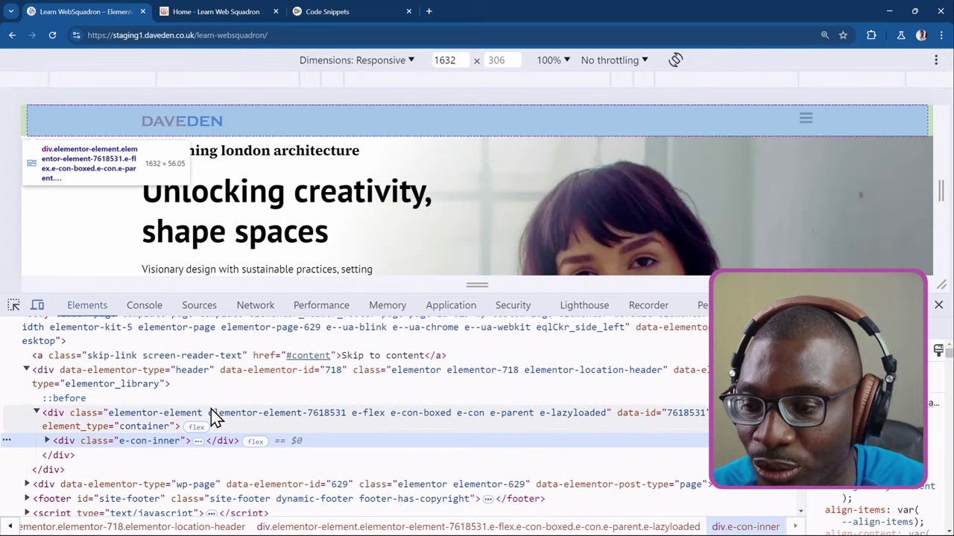
pyautogui.click(28, 376)
pyautogui.click(27, 372)
pyautogui.scroll(3, 73, 376)
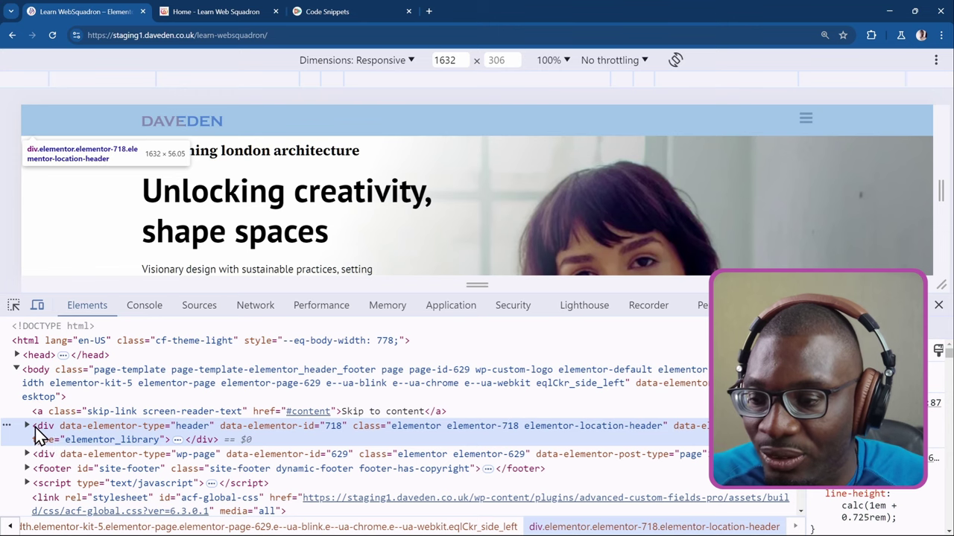
pyautogui.click(29, 426)
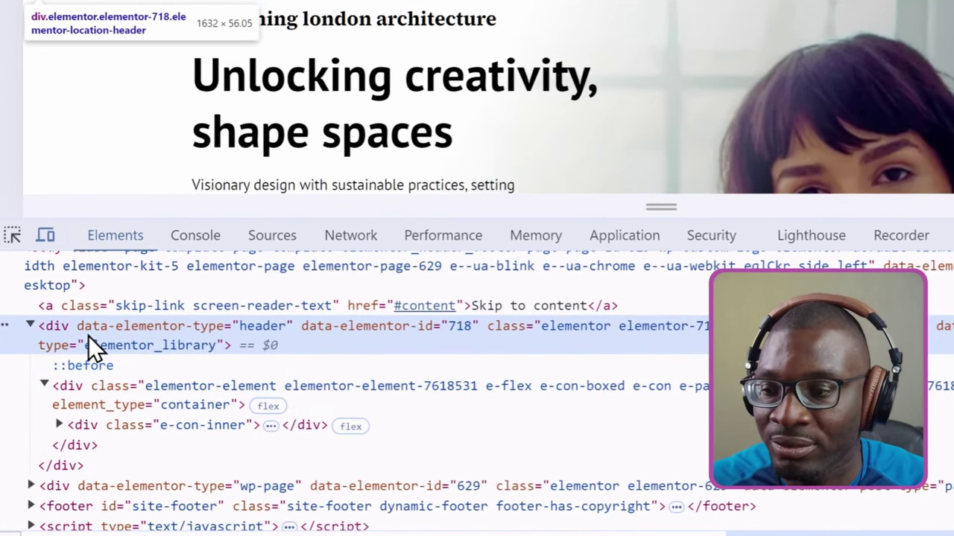
pyautogui.scroll(-2, 62, 447)
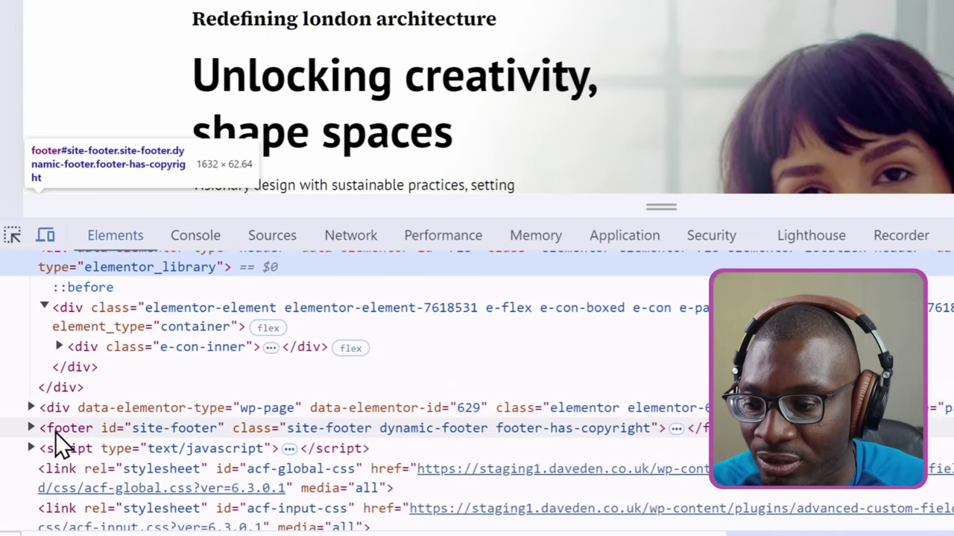
pyautogui.click(31, 409)
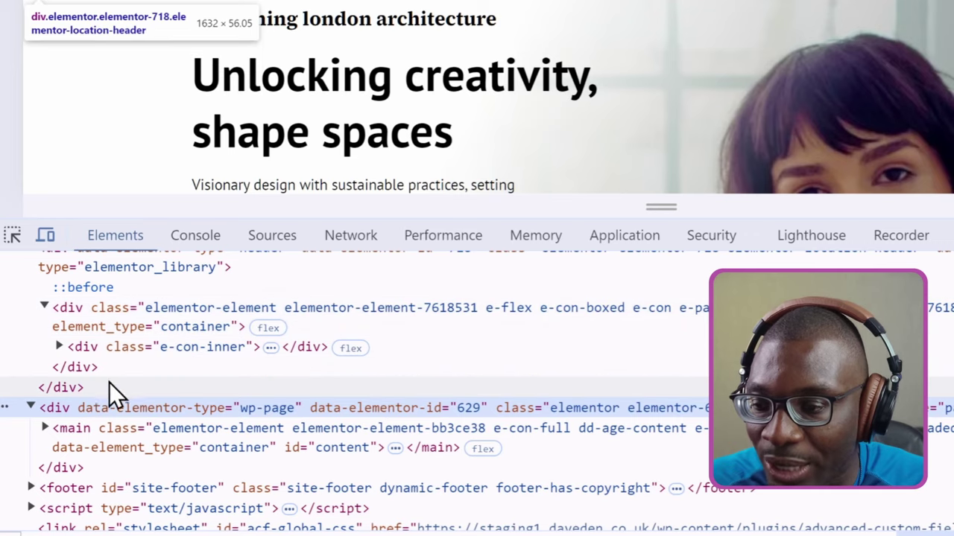
pyautogui.scroll(2, 82, 403)
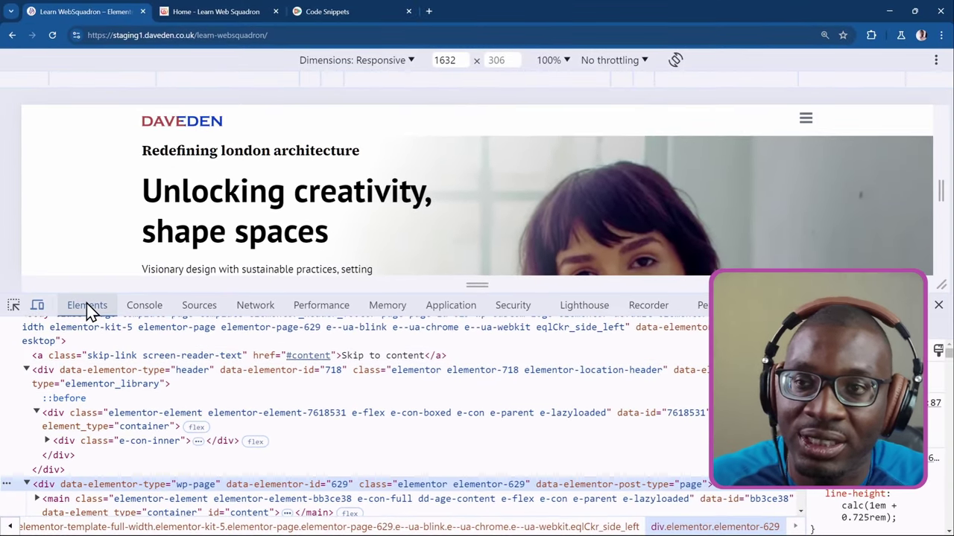
# Inspect the site header of the Learn Web Squadron home page and collapse its wrapper to examine the top-level tags.
pyautogui.click(210, 13)
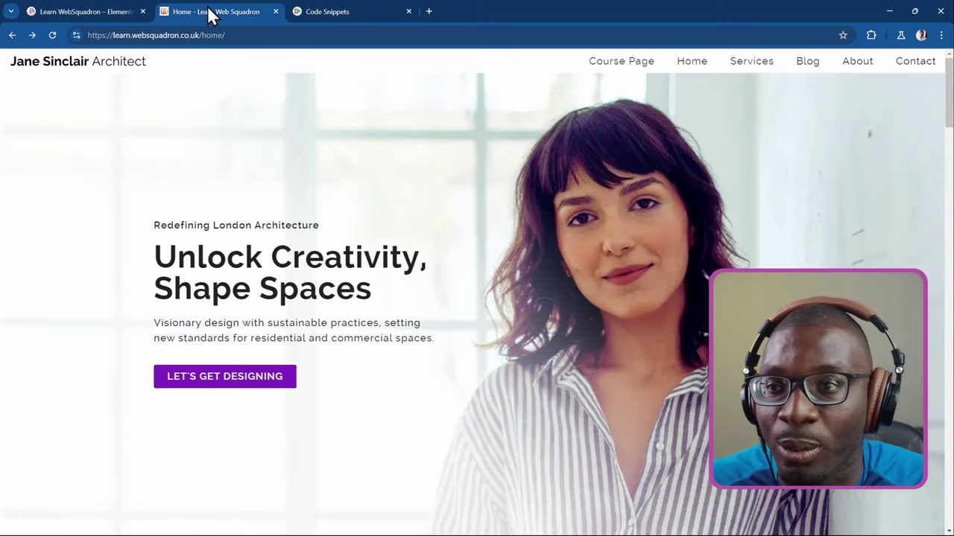
pyautogui.rightClick(120, 67)
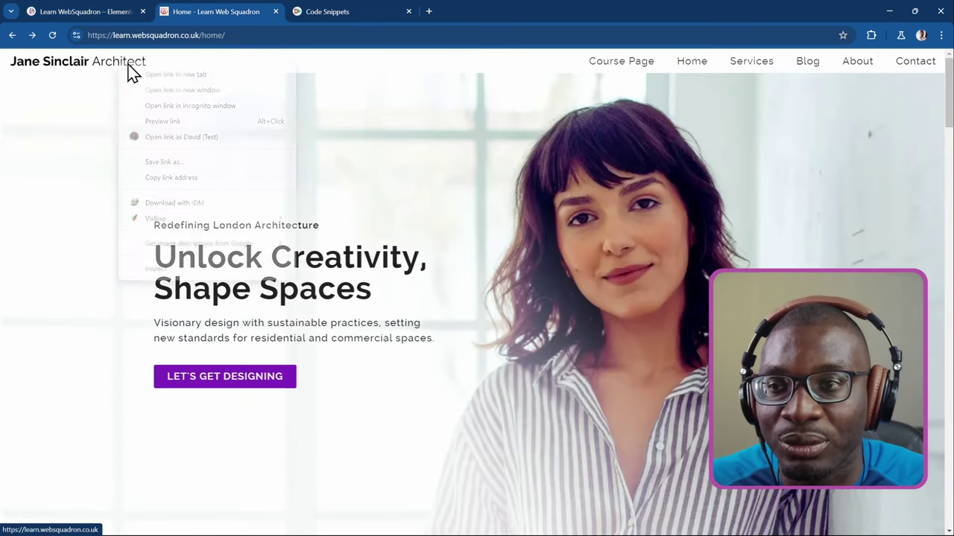
pyautogui.click(165, 273)
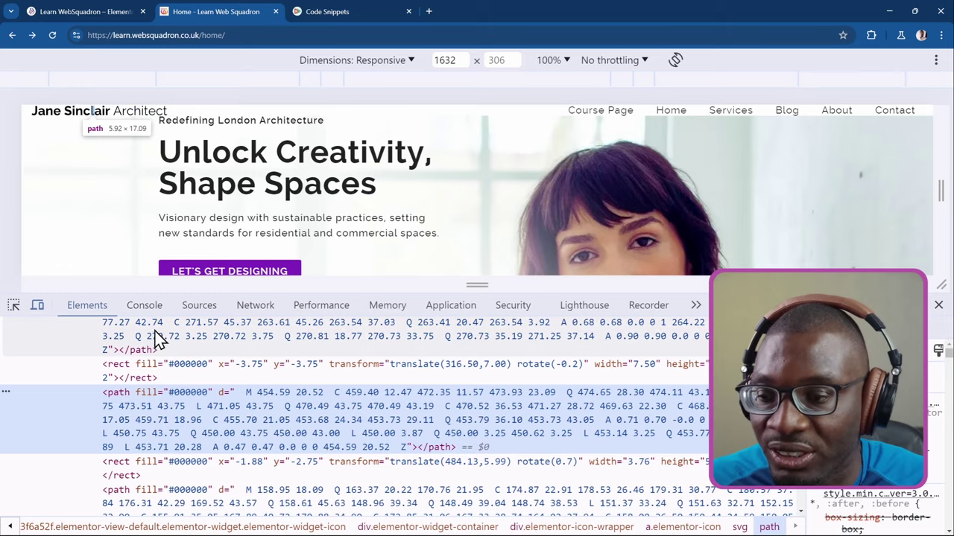
pyautogui.scroll(2, 130, 389)
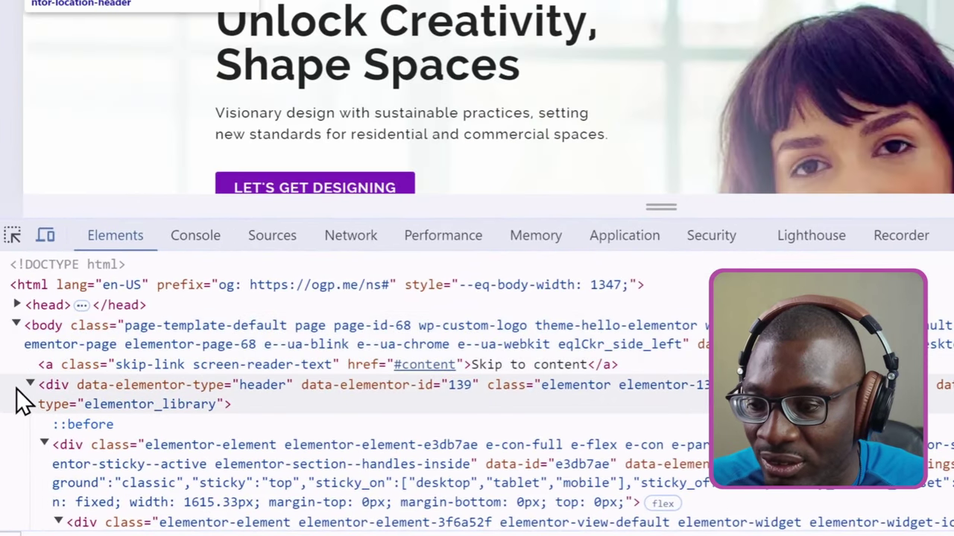
pyautogui.click(26, 396)
pyautogui.click(30, 385)
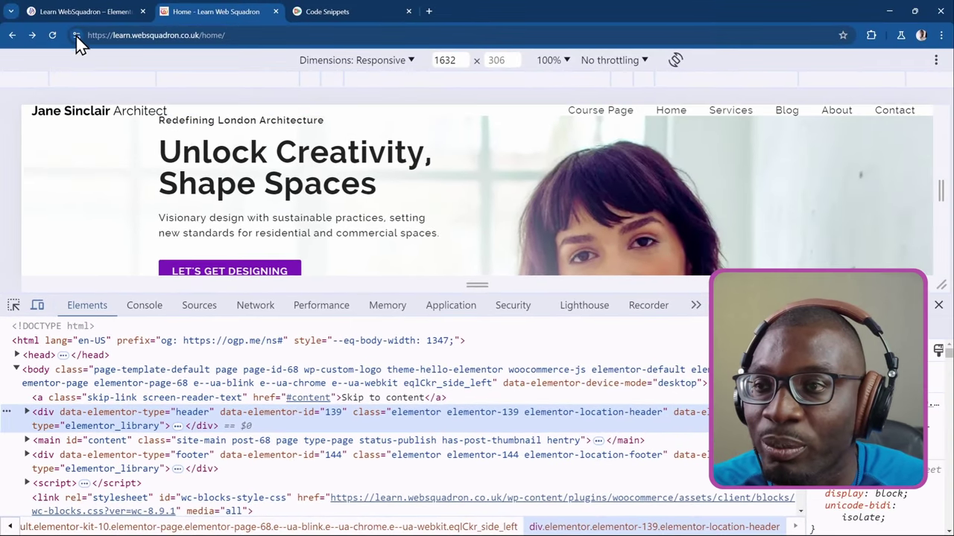
# In the Elementor editor, set the HTML tag of the Learn Websquadron Header template to header and publish it.
pyautogui.click(82, 4)
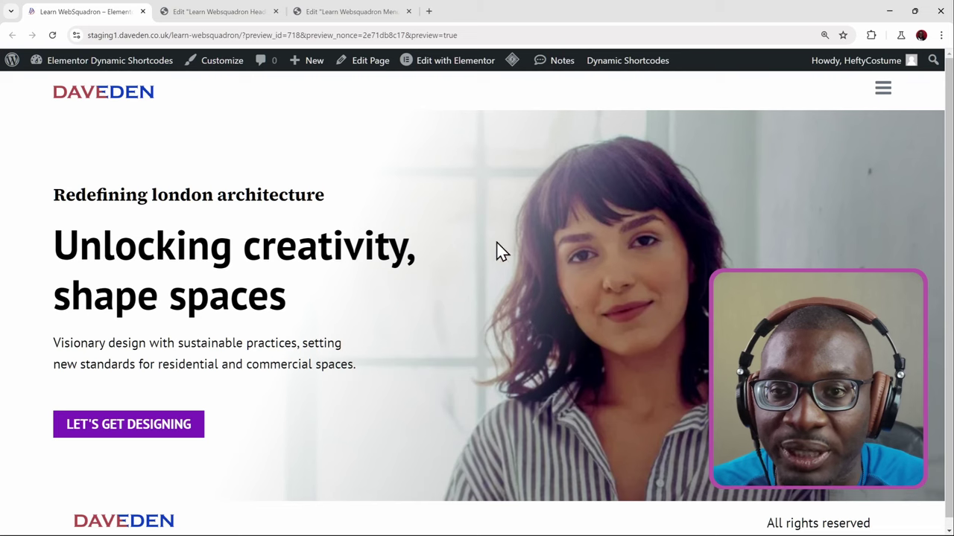
pyautogui.click(253, 14)
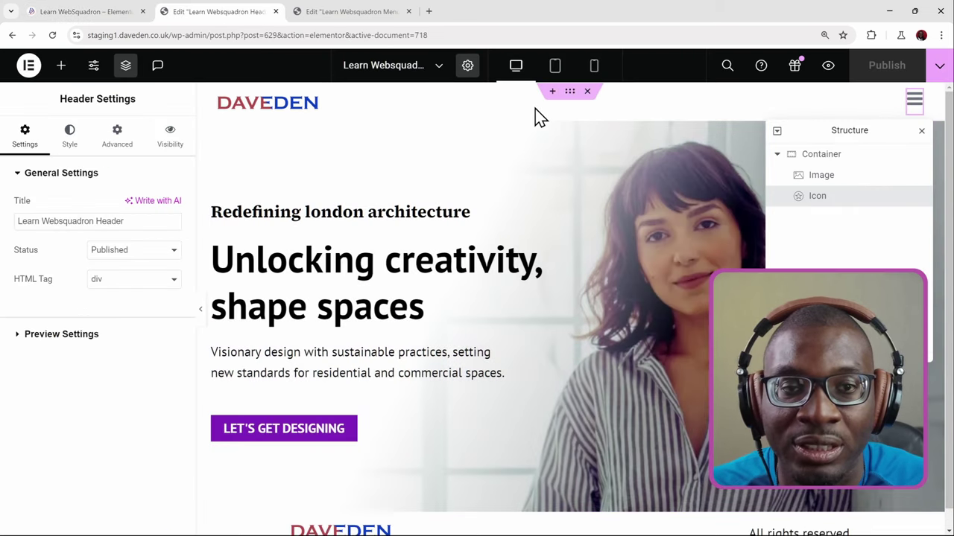
pyautogui.click(571, 93)
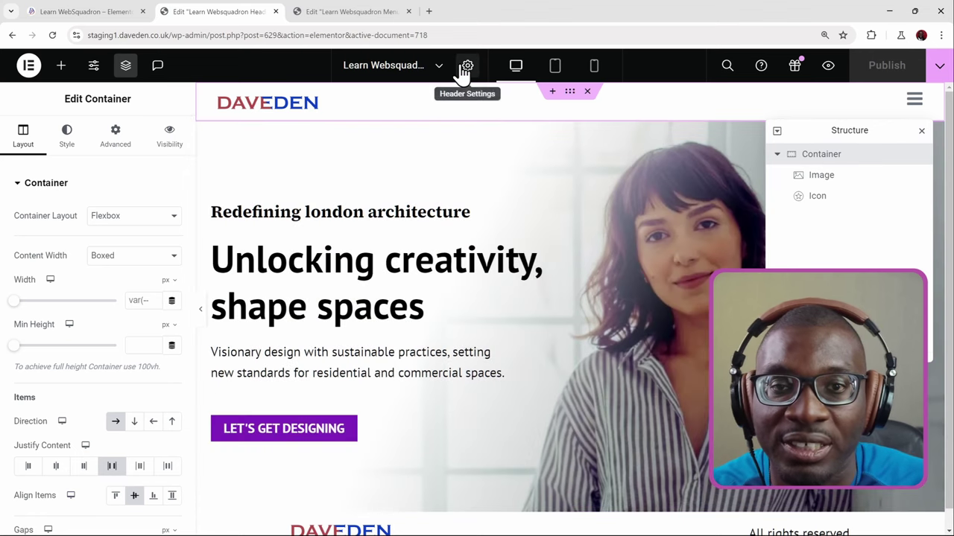
pyautogui.click(466, 66)
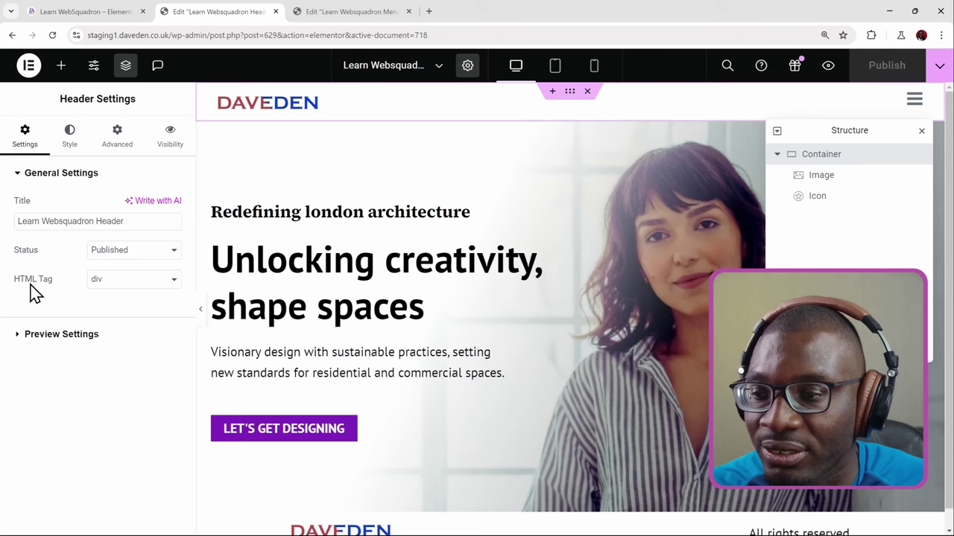
pyautogui.click(97, 283)
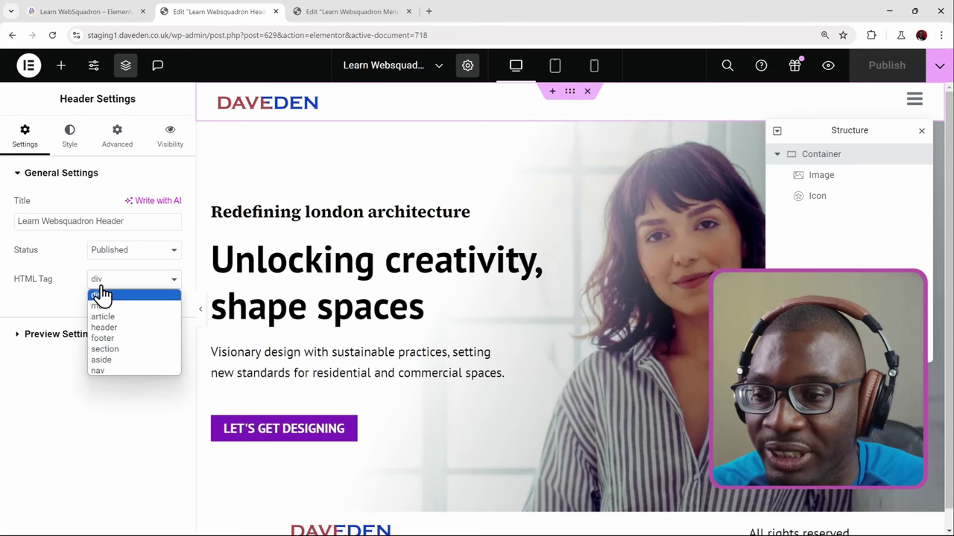
pyautogui.click(149, 334)
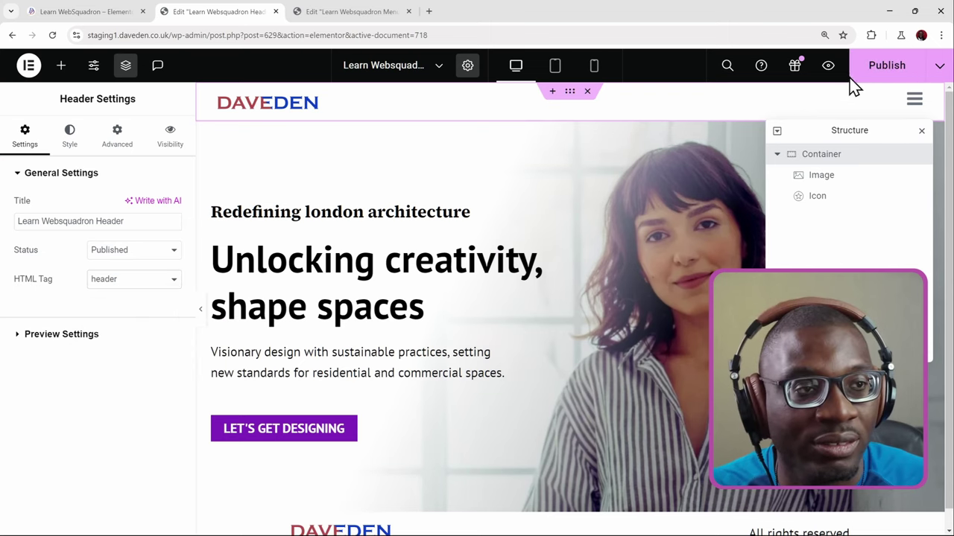
pyautogui.click(873, 77)
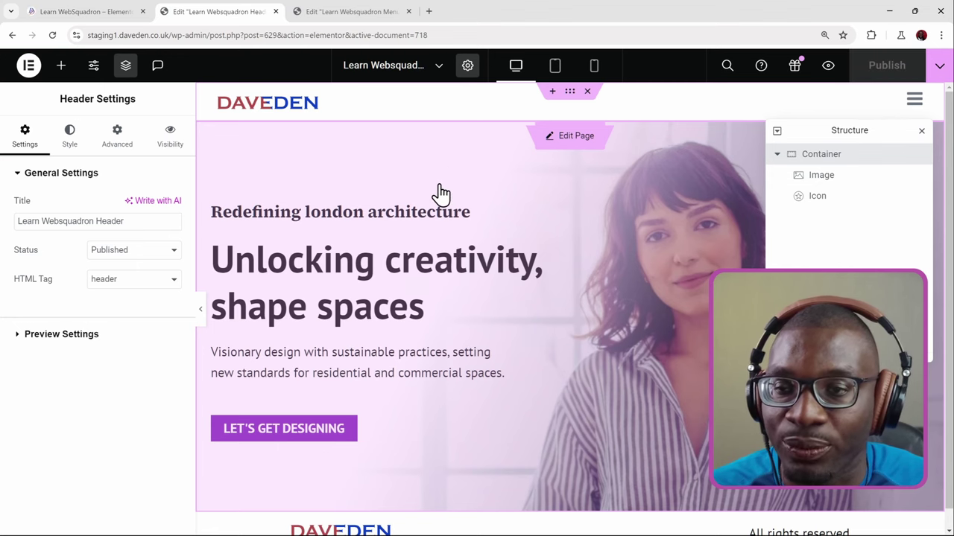
# Return to the inspected staging page, reload it and expand the header template's element in the markup.
pyautogui.hotkey('alt', 'Tab')
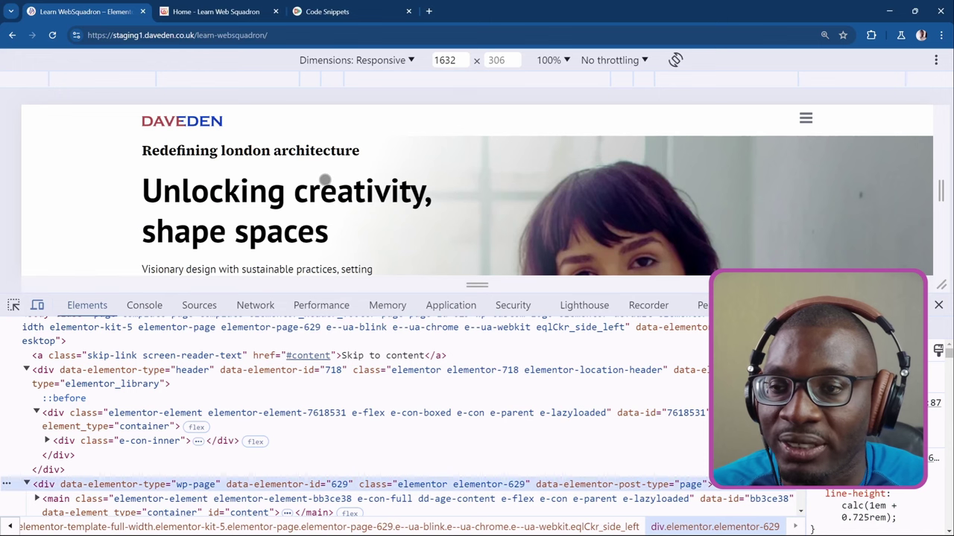
pyautogui.click(52, 35)
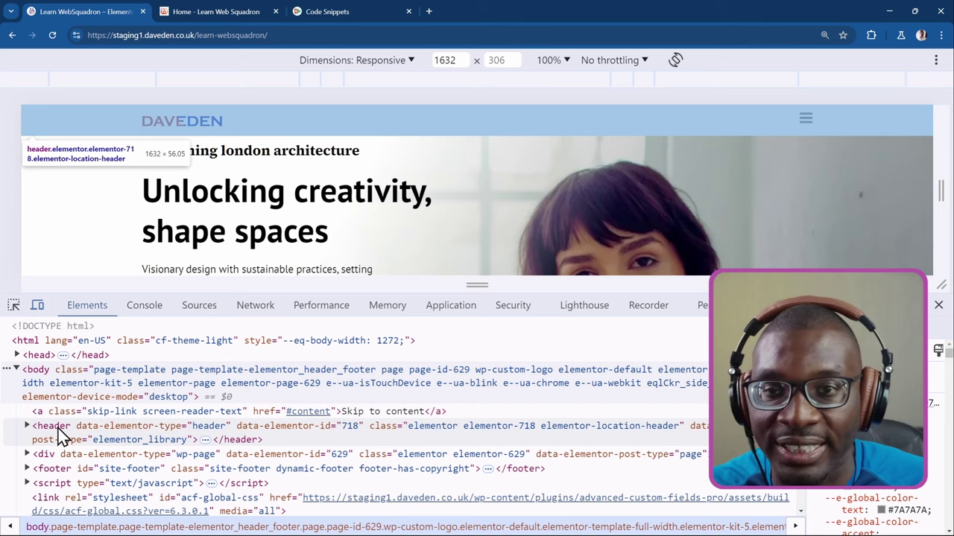
pyautogui.scroll(-1, 56, 434)
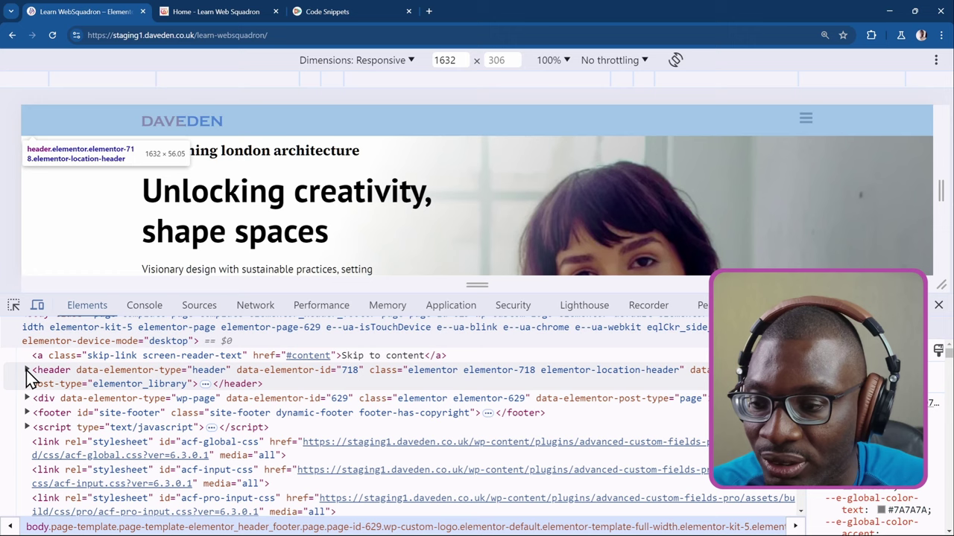
pyautogui.click(26, 369)
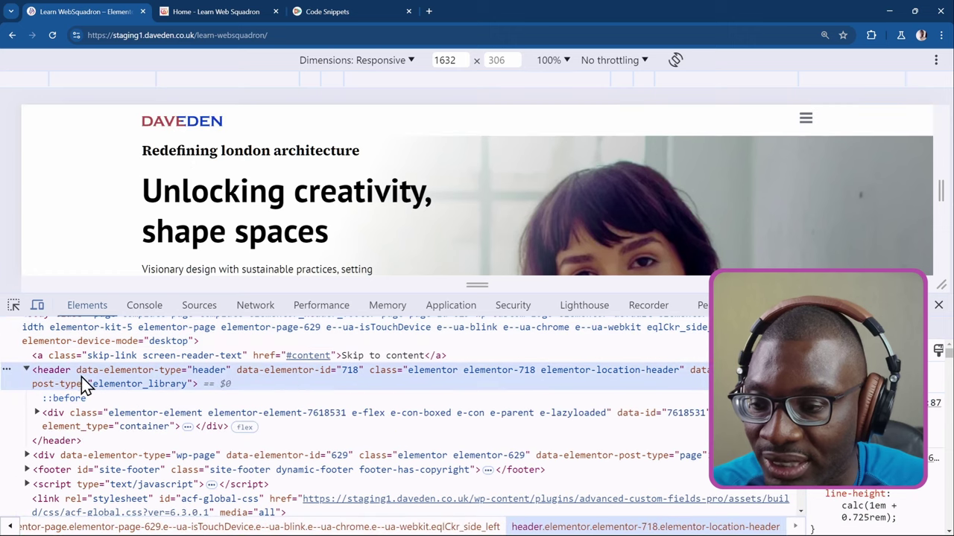
# Examine the header's nested containers down to the menu icon's wrapper, and close the developer tools.
pyautogui.click(36, 414)
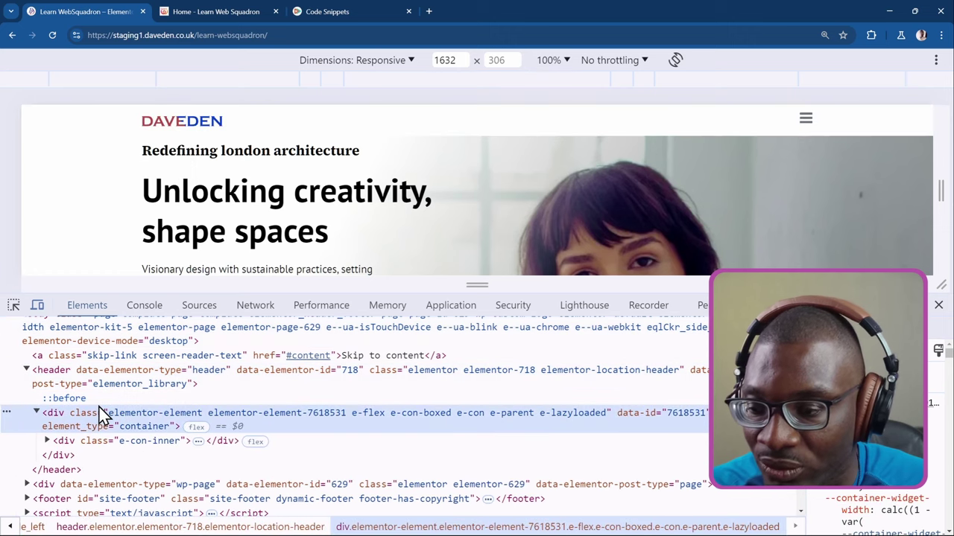
pyautogui.scroll(-2, 100, 415)
pyautogui.scroll(2, 48, 395)
pyautogui.click(46, 385)
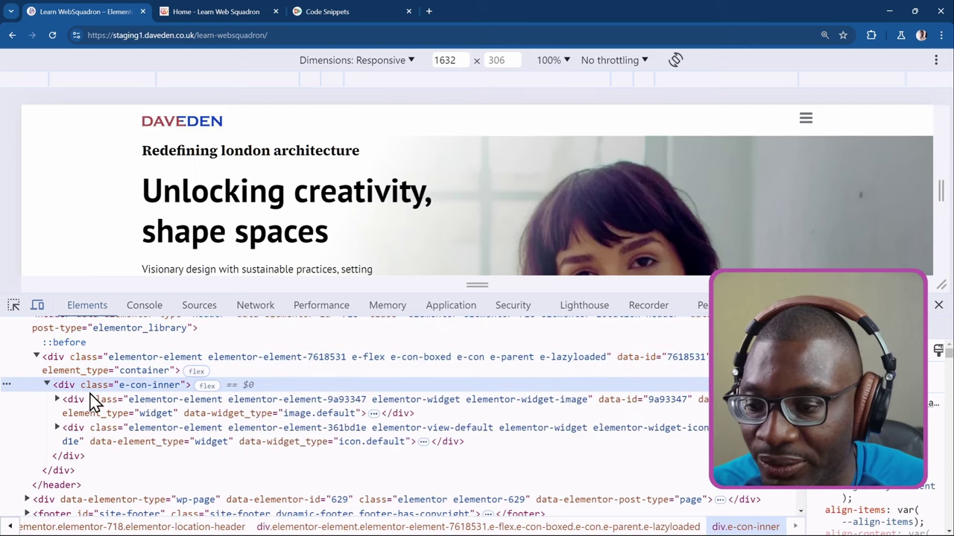
pyautogui.click(58, 428)
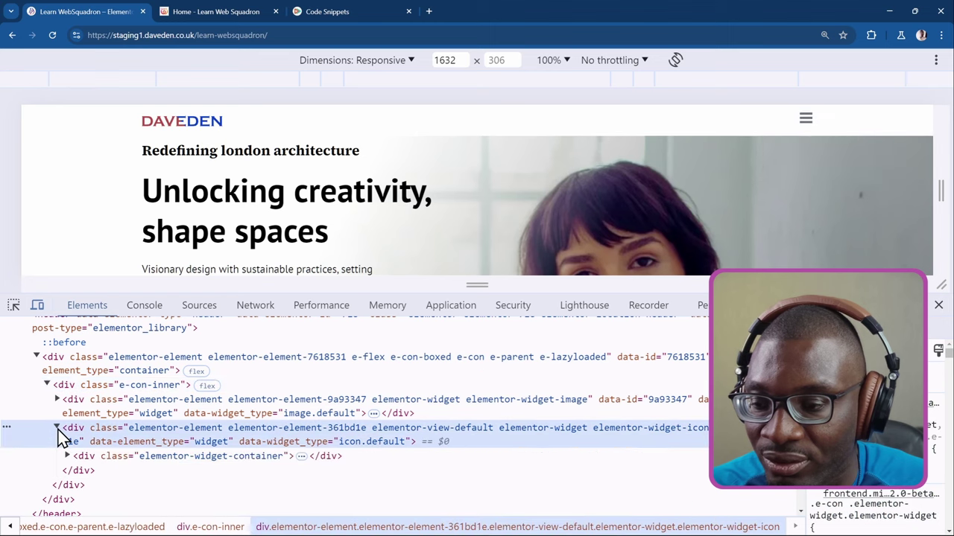
pyautogui.scroll(-1, 75, 440)
pyautogui.press('Up')
pyautogui.press('Right')
pyautogui.click(67, 430)
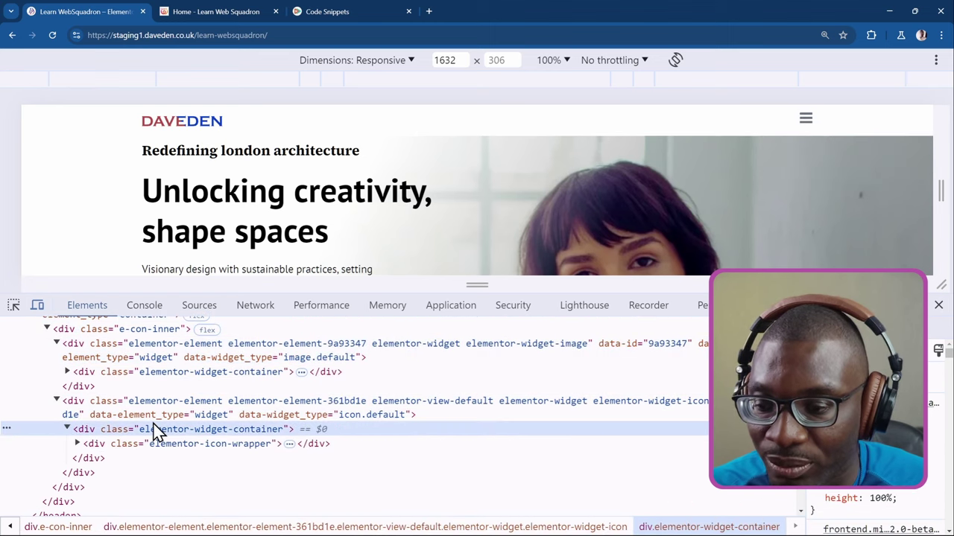
pyautogui.click(77, 445)
pyautogui.click(76, 445)
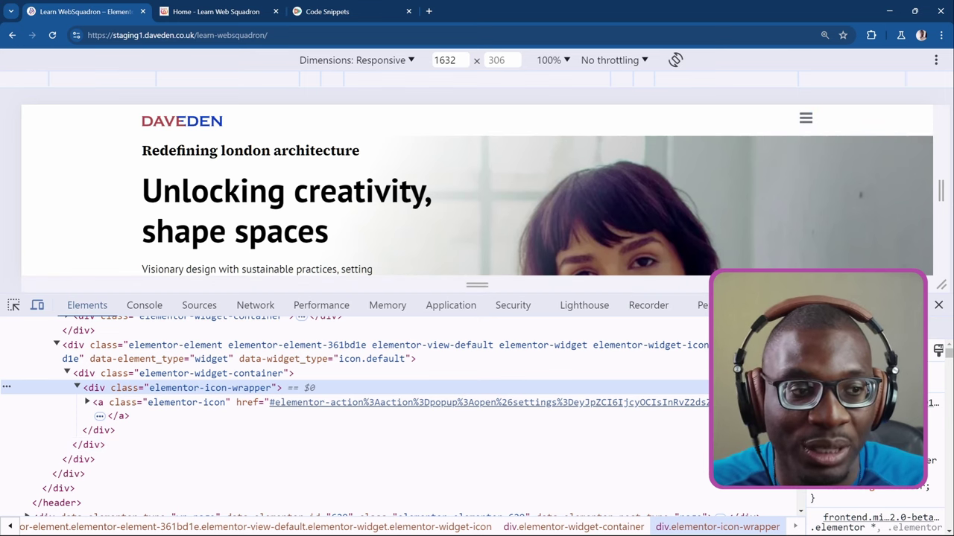
pyautogui.click(938, 305)
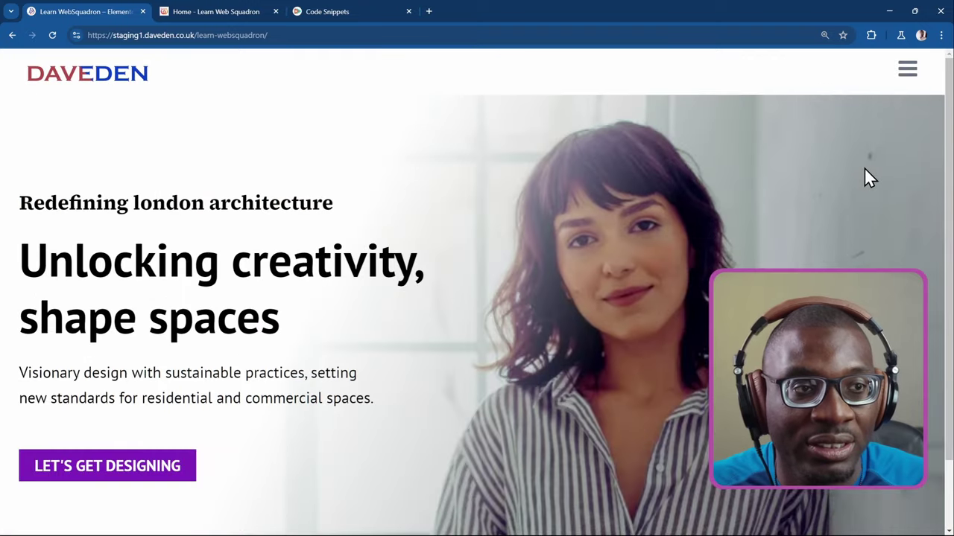
# Review the page's landmarks using the Landmarks check of Accessibility Insights for Web, and reload the page to clear the overlay.
pyautogui.click(873, 38)
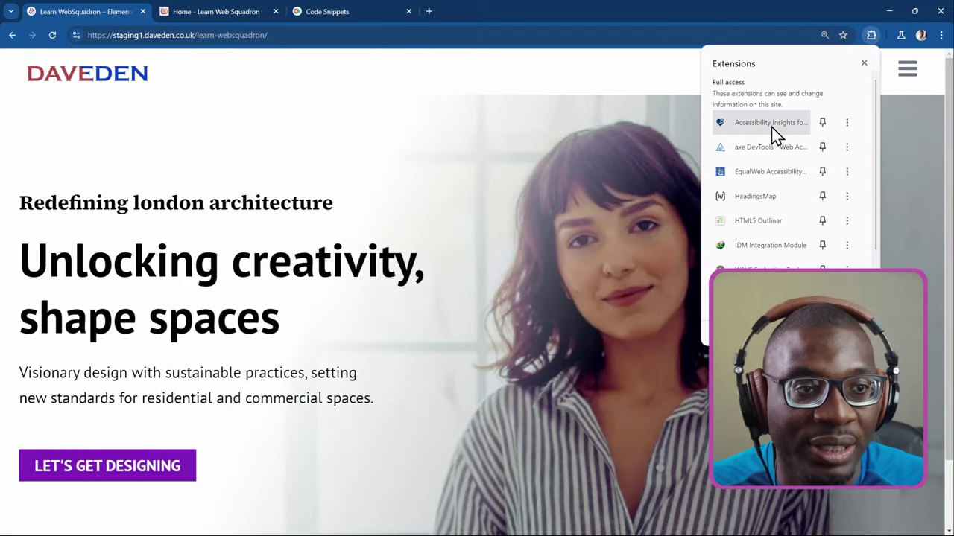
pyautogui.click(786, 125)
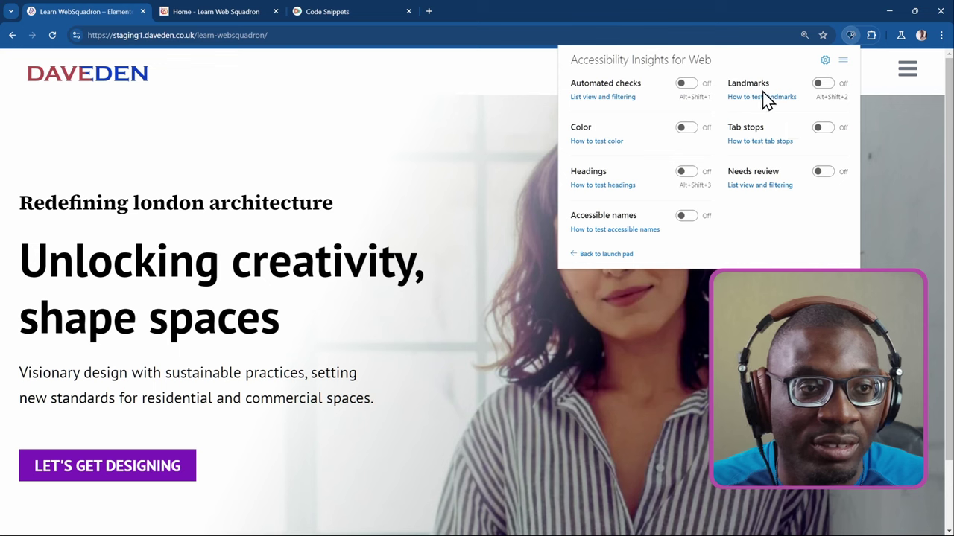
pyautogui.click(822, 84)
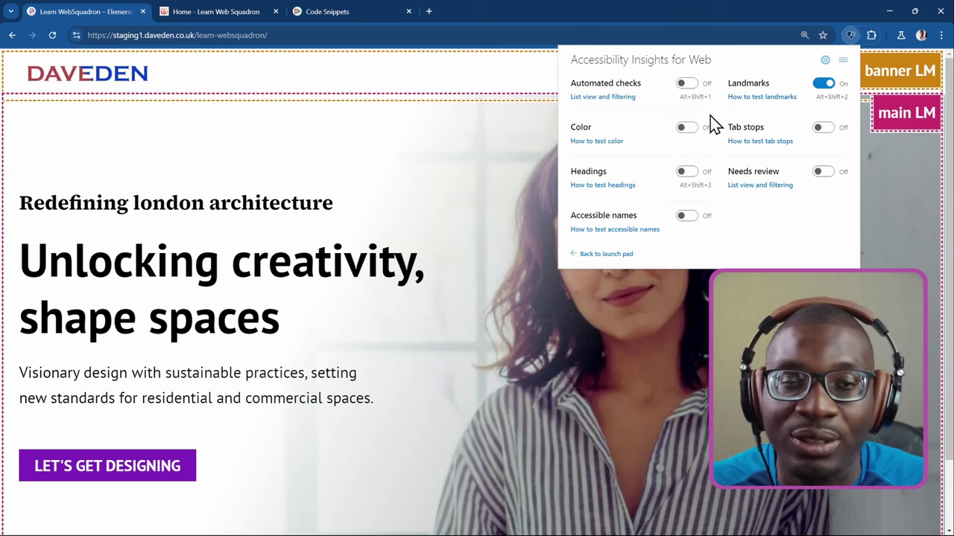
pyautogui.click(529, 143)
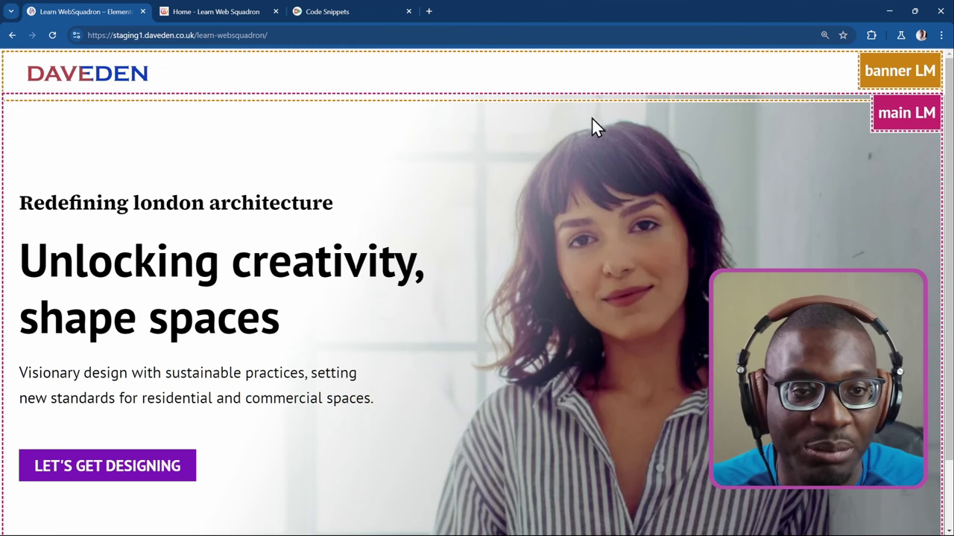
pyautogui.scroll(-1, 562, 170)
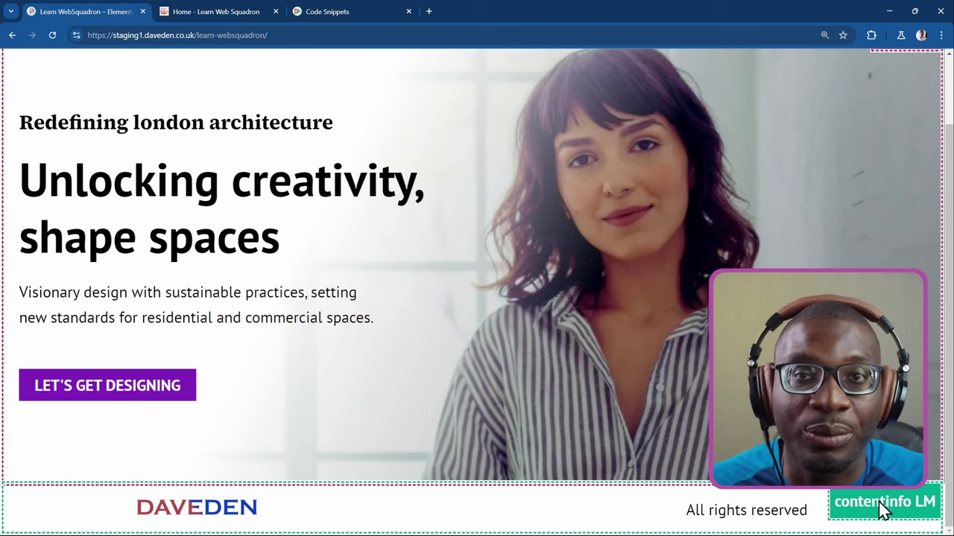
pyautogui.scroll(1, 477, 293)
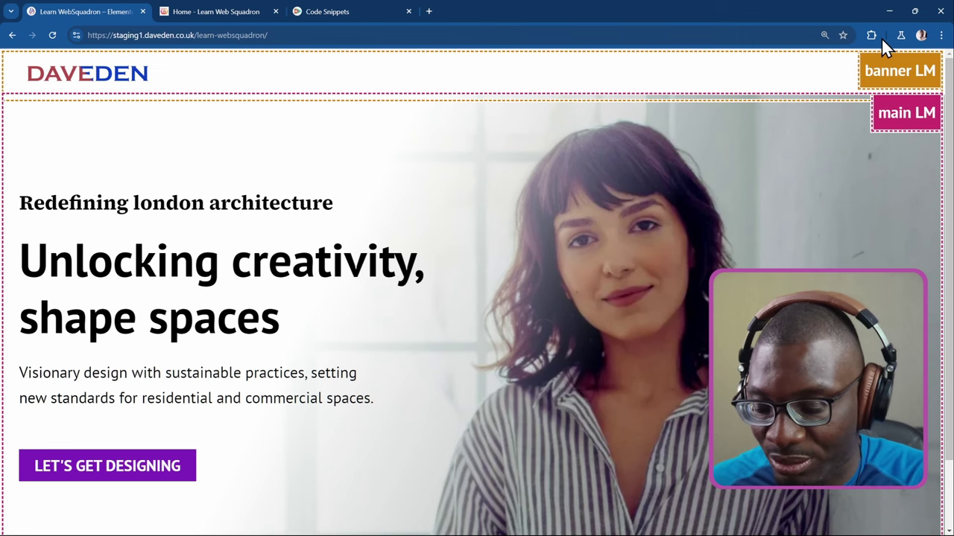
pyautogui.press('F5')
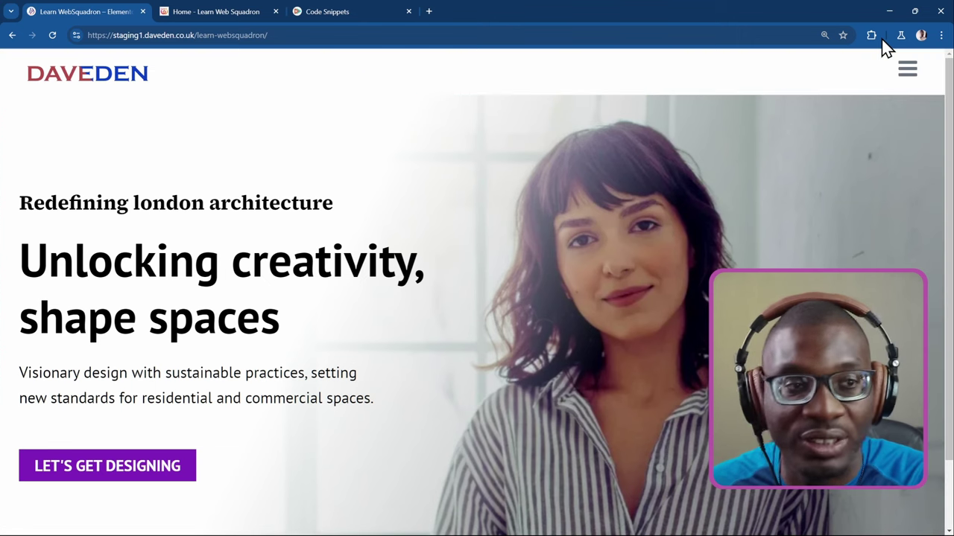
# Check the landmarks of the opened header menu, compare with the X post on menu buttons within nav, and close the menu.
pyautogui.click(907, 74)
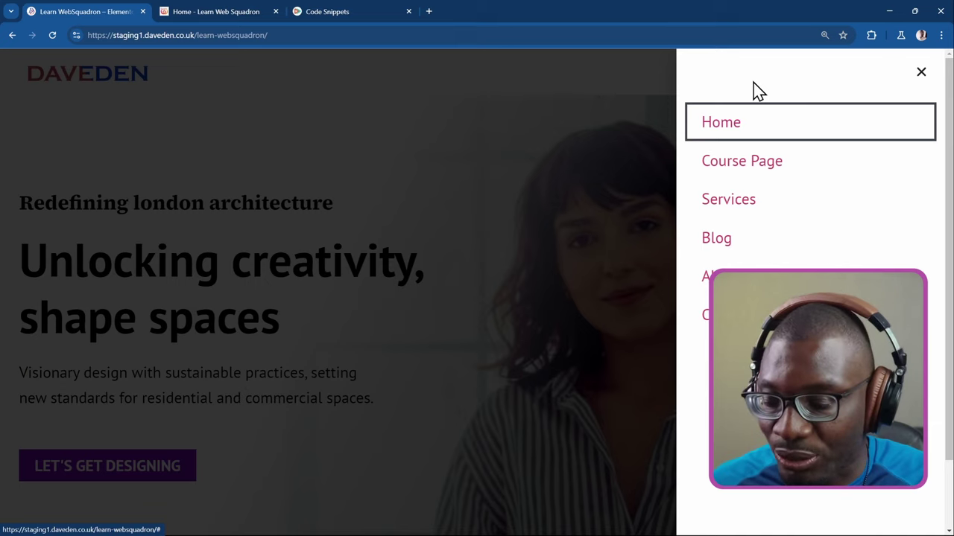
pyautogui.hotkey('alt', 'shift', 's')
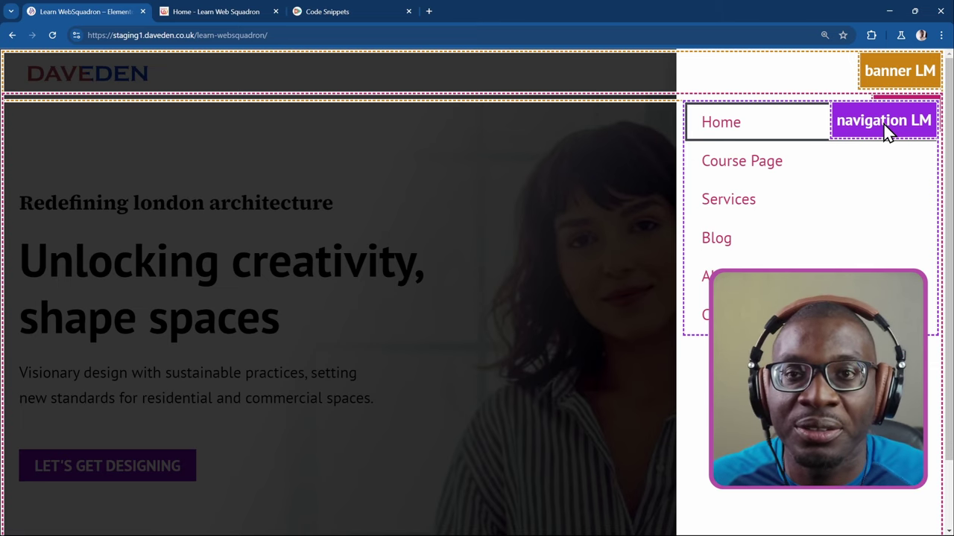
pyautogui.hotkey('alt', 'Tab')
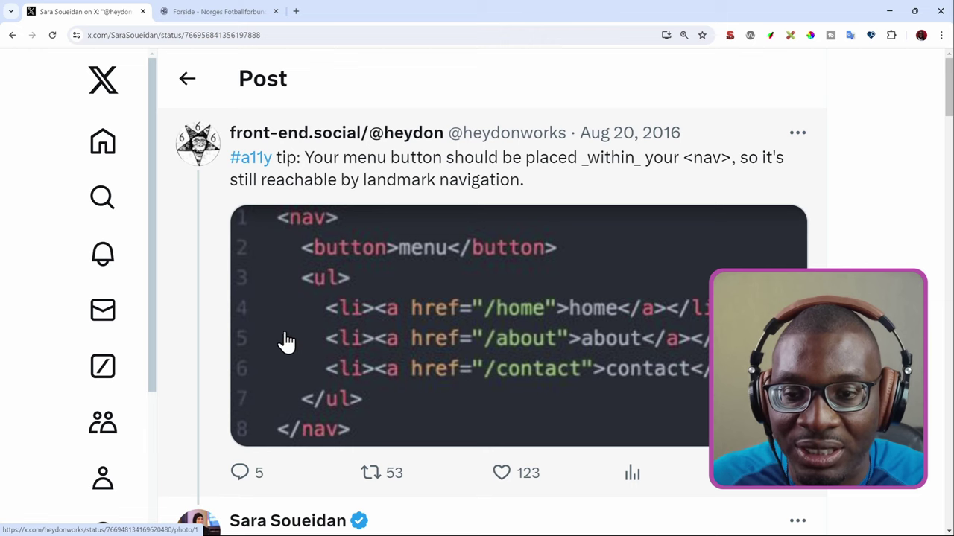
pyautogui.hotkey('alt', 'Tab')
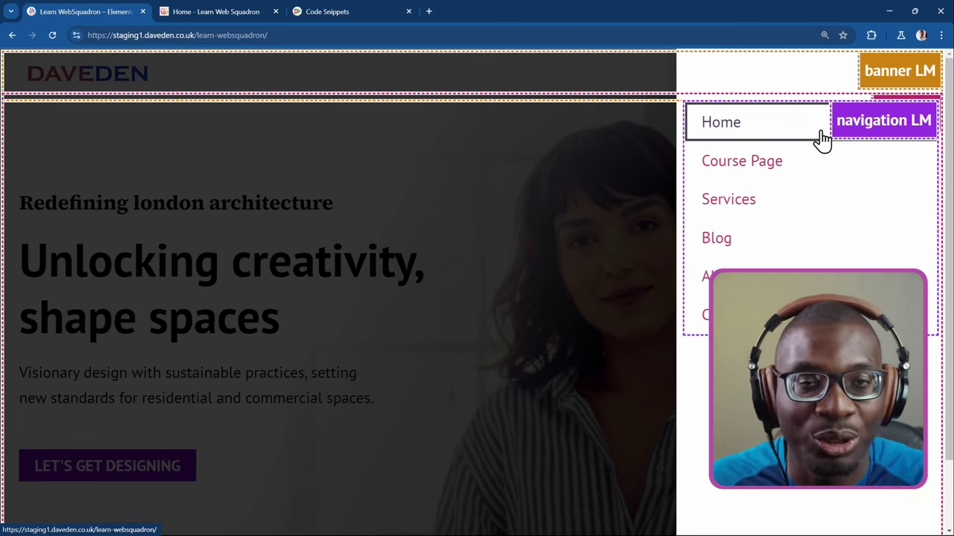
pyautogui.click(654, 157)
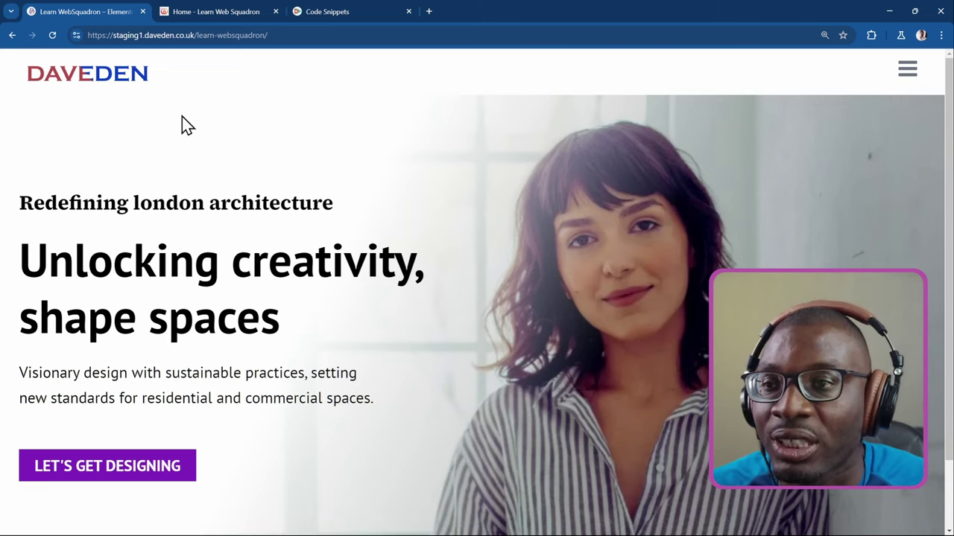
# Inspect the staging page's header and examine its banner and main landmarks in the developer tools' accessibility tree.
pyautogui.rightClick(229, 80)
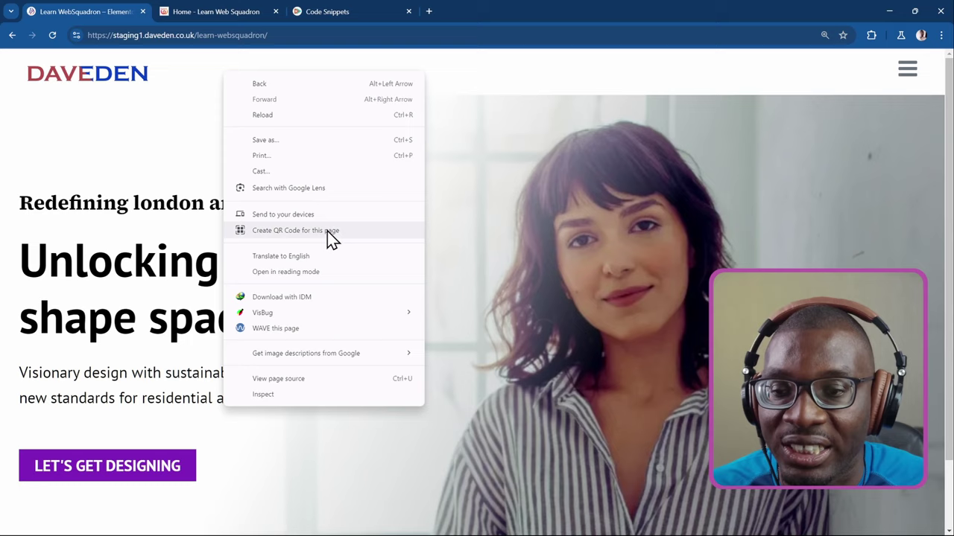
pyautogui.click(280, 396)
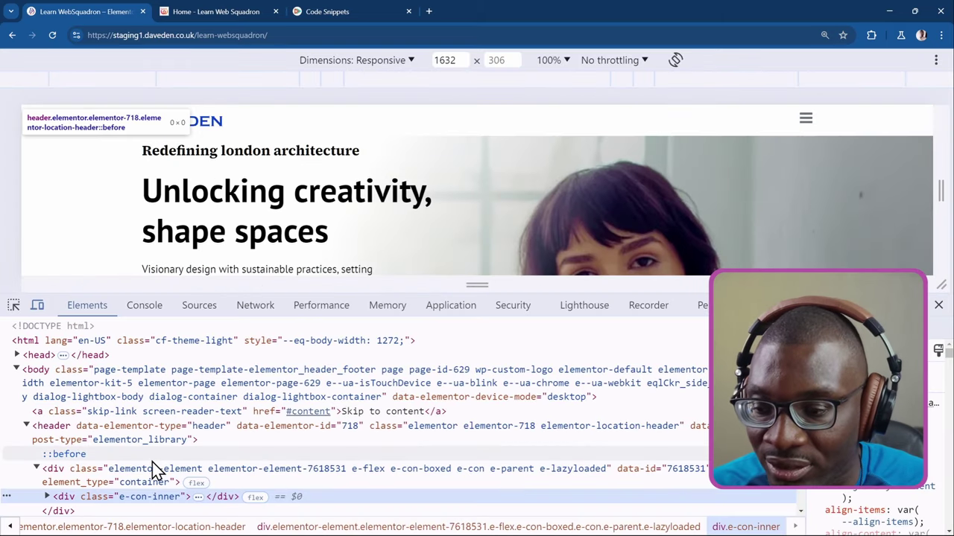
pyautogui.scroll(-2, 156, 469)
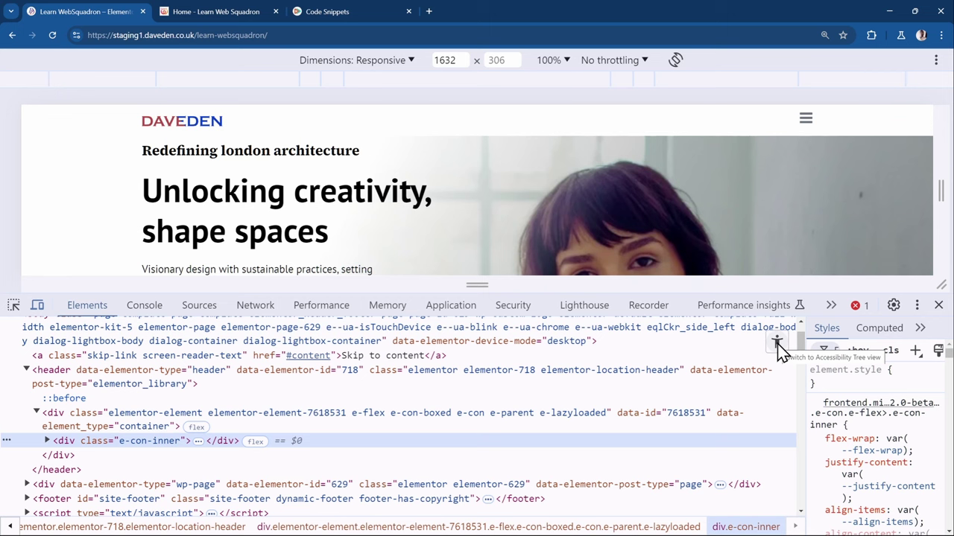
pyautogui.click(777, 347)
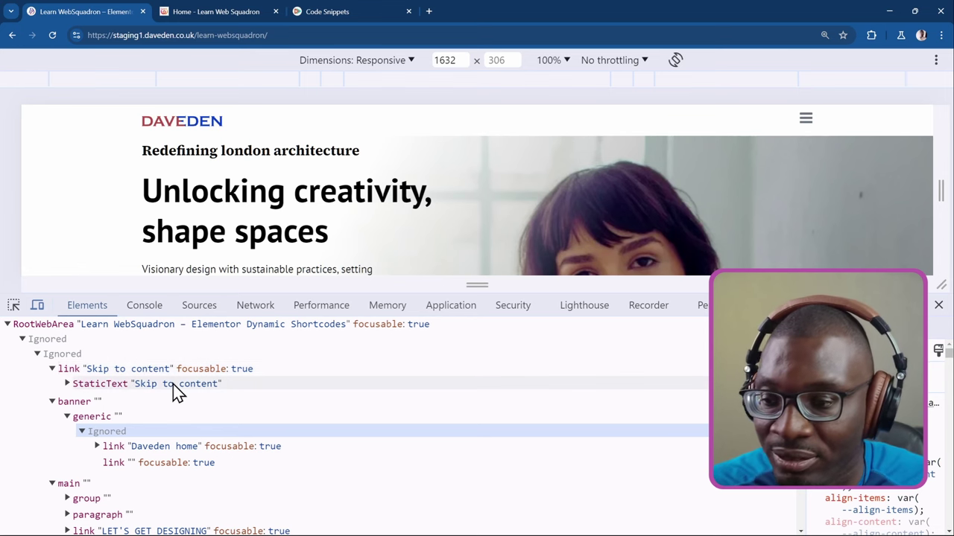
pyautogui.scroll(-1, 144, 396)
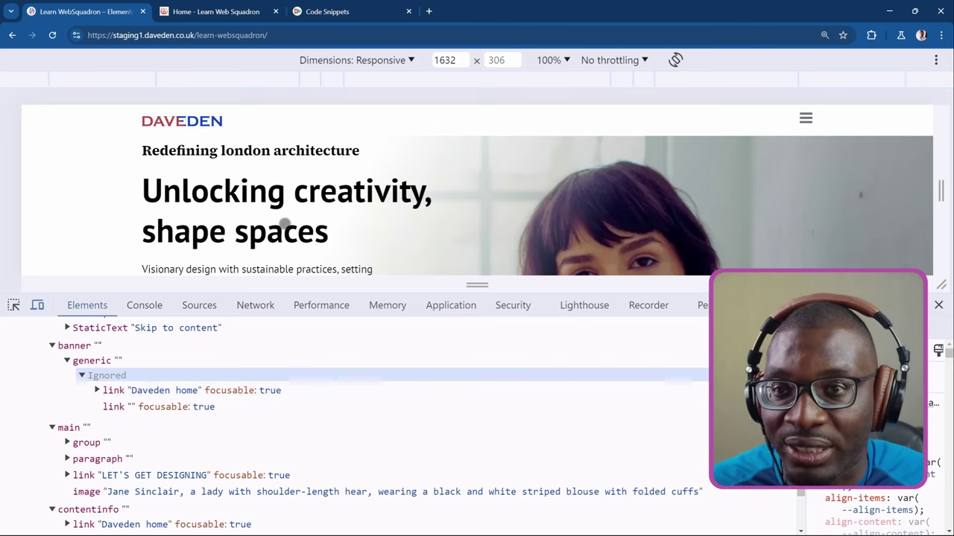
# Switch to the Code Snippets website, inspect its header logo and examine the banner's links in the accessibility tree.
pyautogui.click(355, 11)
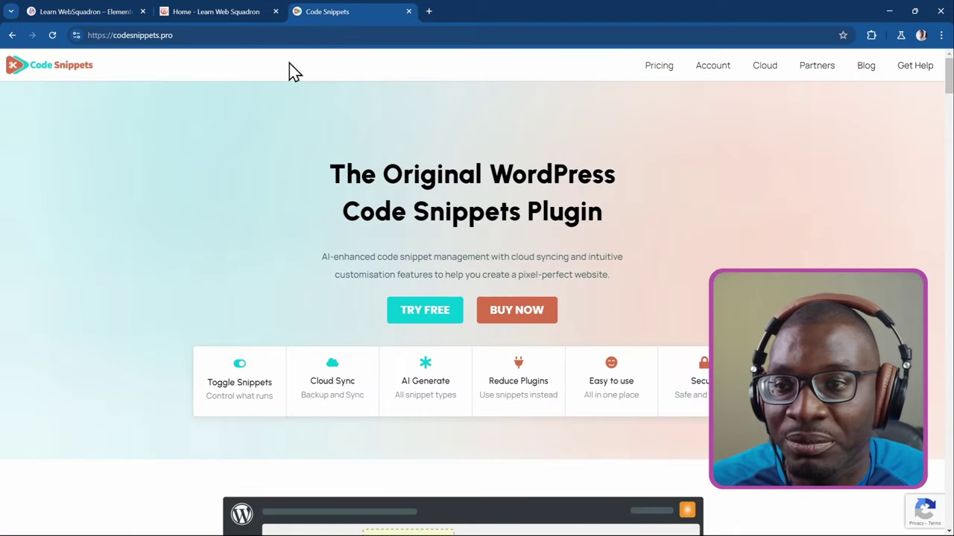
pyautogui.rightClick(52, 67)
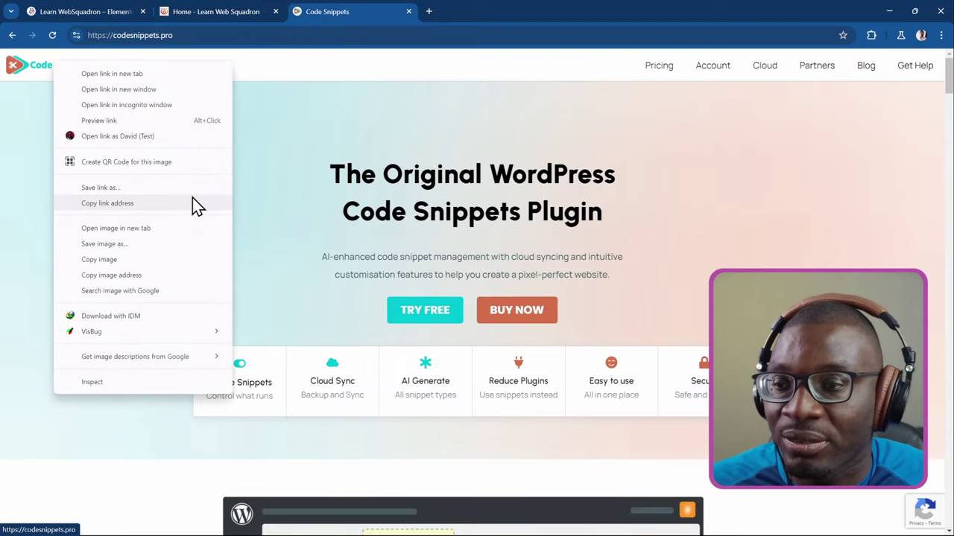
pyautogui.click(97, 382)
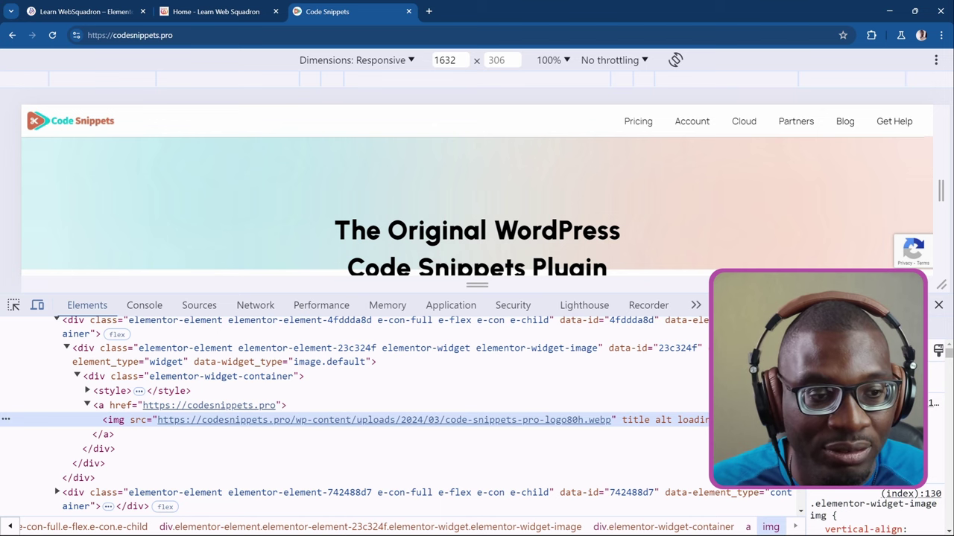
pyautogui.click(938, 351)
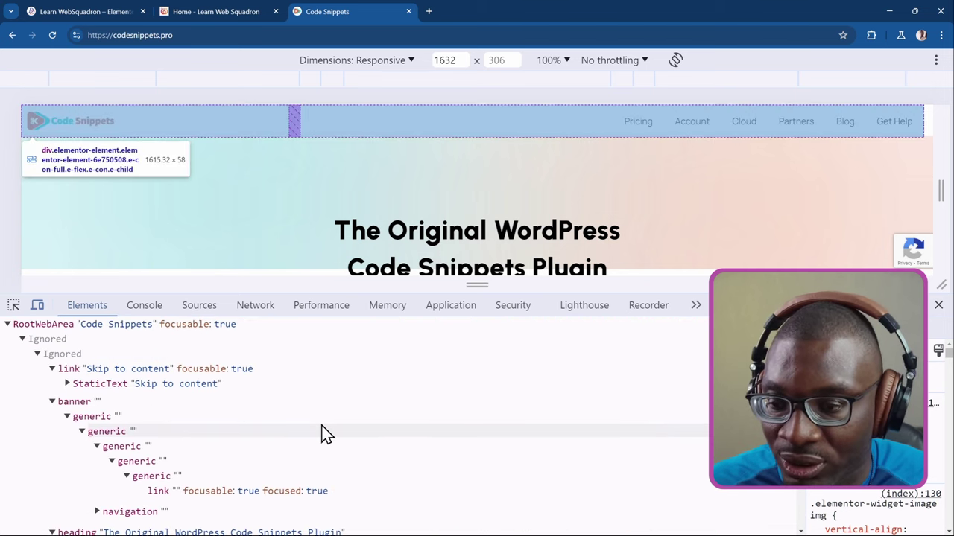
pyautogui.scroll(-1, 323, 435)
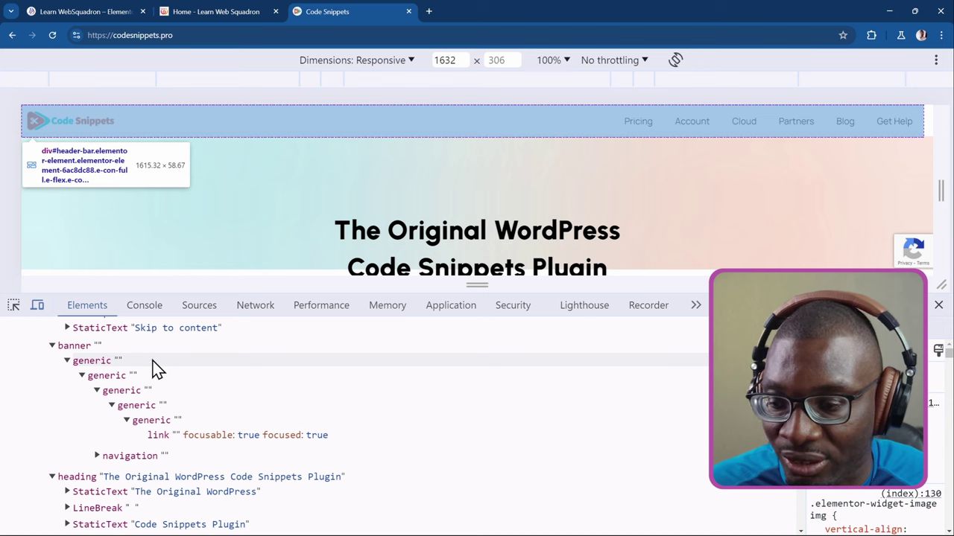
pyautogui.scroll(-1, 202, 433)
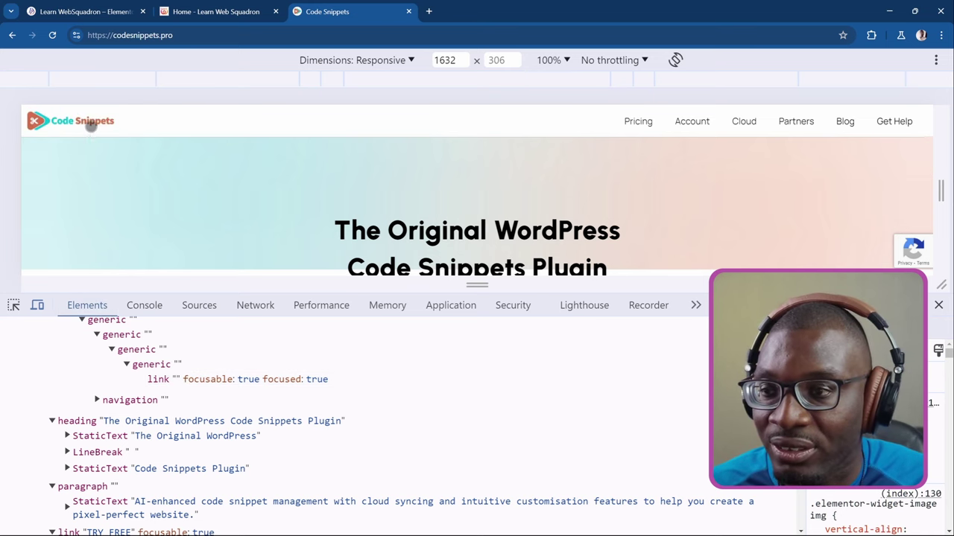
# Inspect the Code Snippets logo image in the markup and set its alt attribute to "Code Snippets homepage".
pyautogui.rightClick(88, 127)
pyautogui.click(155, 333)
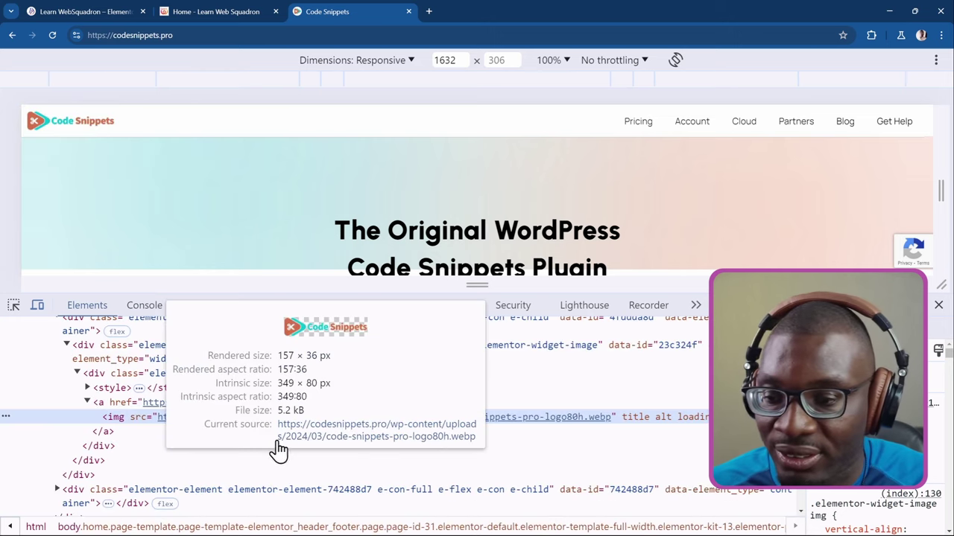
pyautogui.moveTo(629, 421)
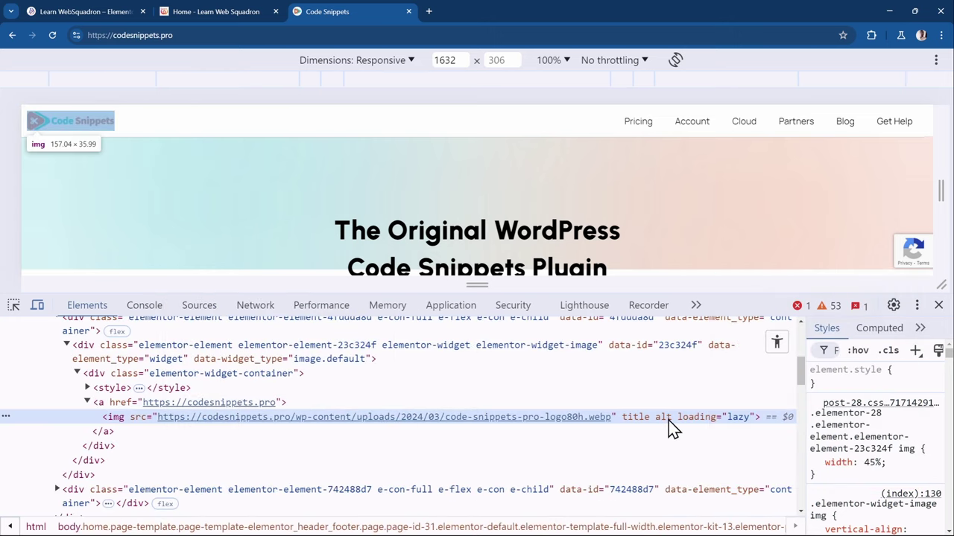
pyautogui.doubleClick(663, 418)
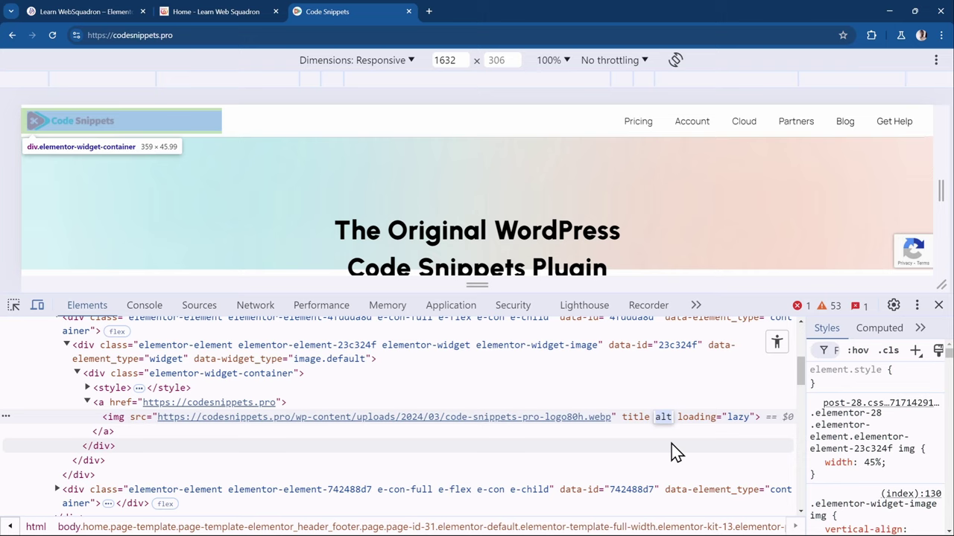
pyautogui.press('Right')
pyautogui.write('=')
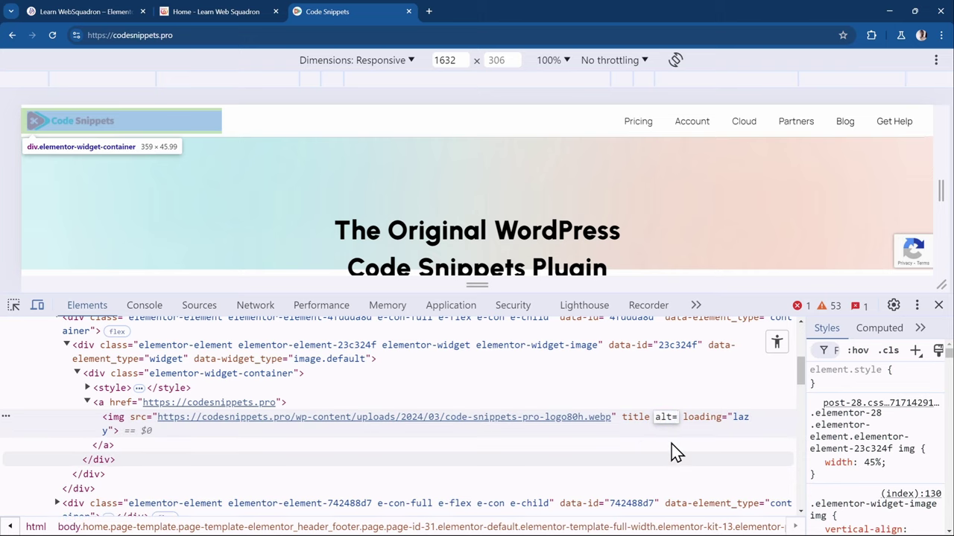
pyautogui.write('"c')
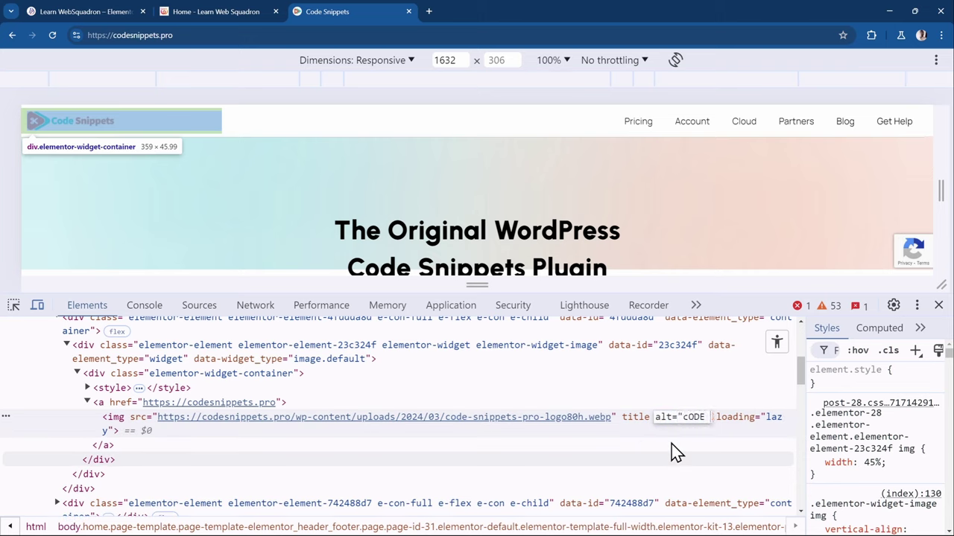
pyautogui.press('BackSpace')
pyautogui.write('C')
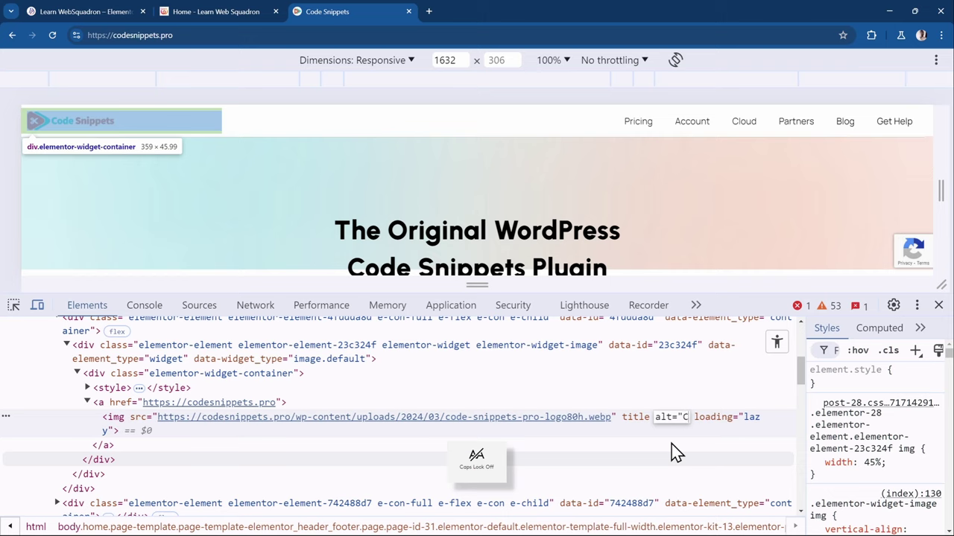
pyautogui.write('ode Snippets home')
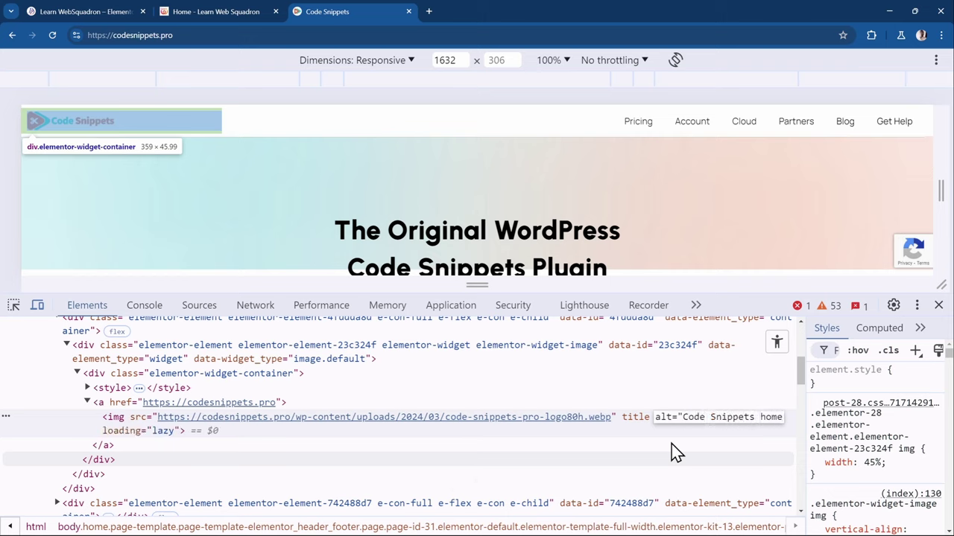
pyautogui.write('page')
pyautogui.press('Return')
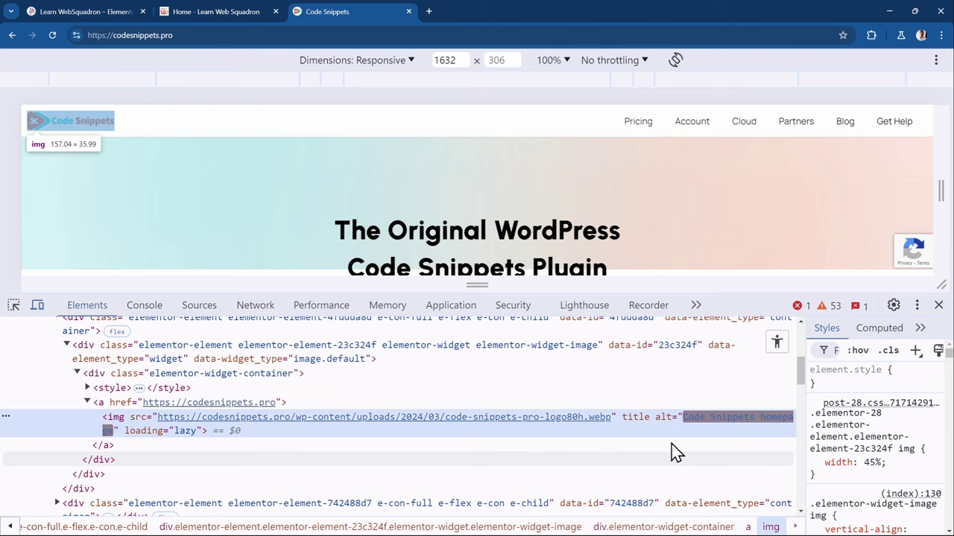
# Check the logo link in the accessibility tree, and return to the staging page to select the menu icon's link in its tree.
pyautogui.click(777, 343)
pyautogui.scroll(-2, 257, 432)
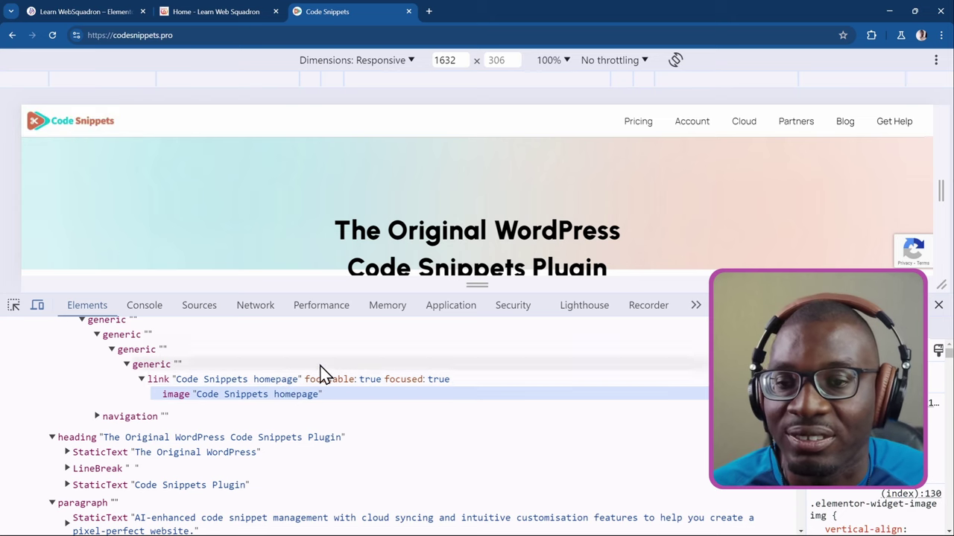
pyautogui.click(71, 10)
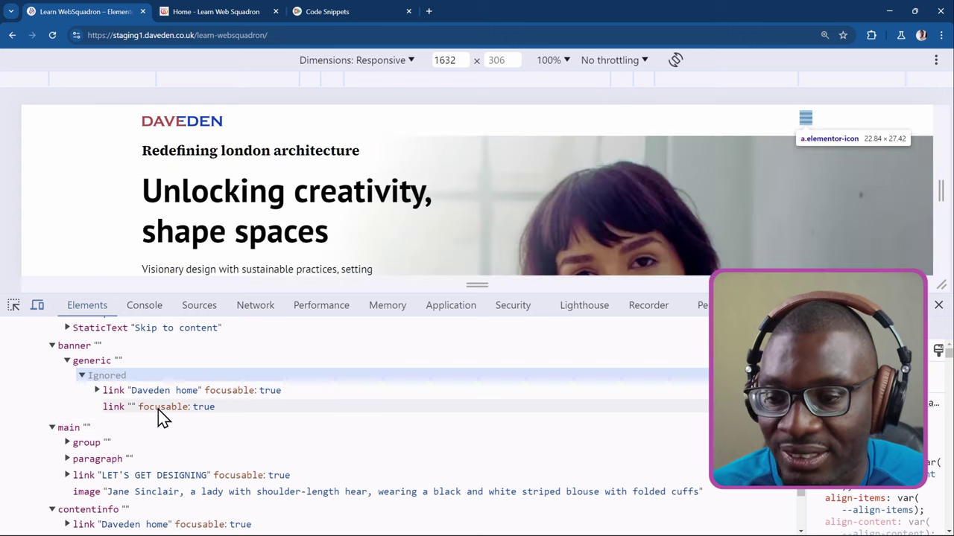
pyautogui.click(121, 408)
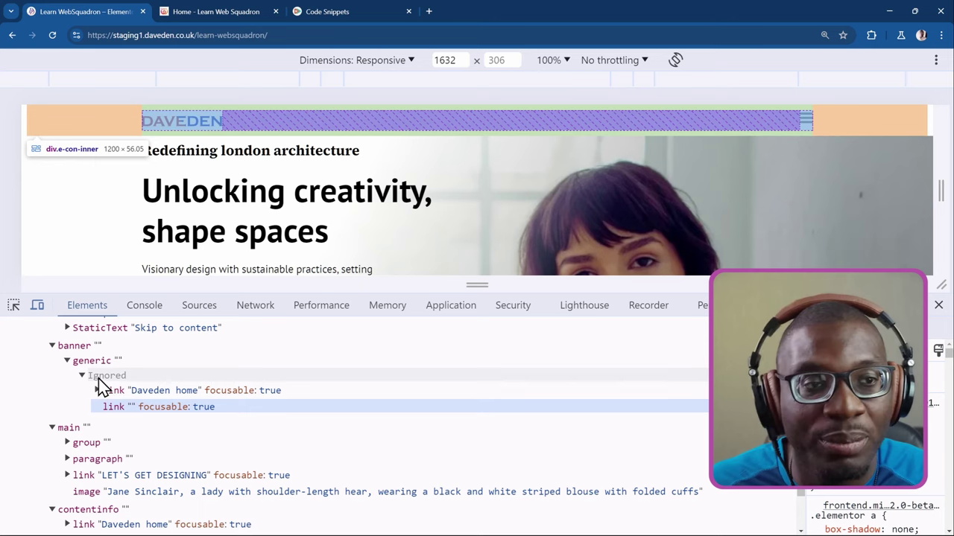
# In the Elementor editor, give the header logo image's link the custom attribute "aria-label | Daveden home".
pyautogui.hotkey('alt', 'Tab')
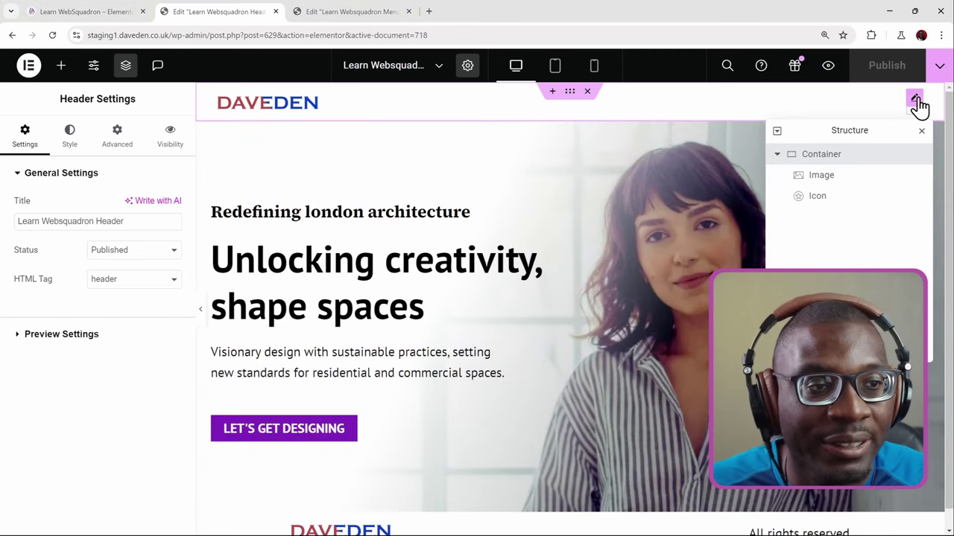
pyautogui.click(915, 100)
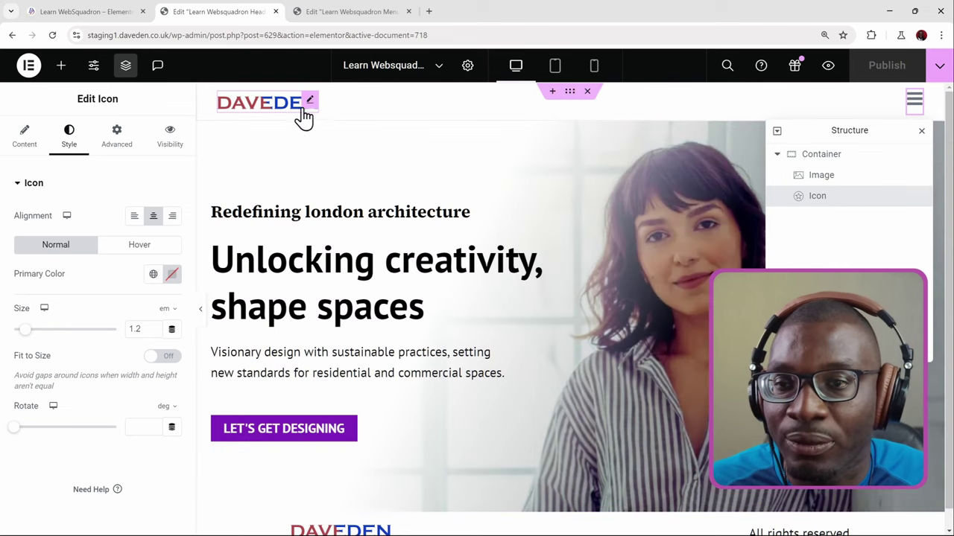
pyautogui.click(303, 108)
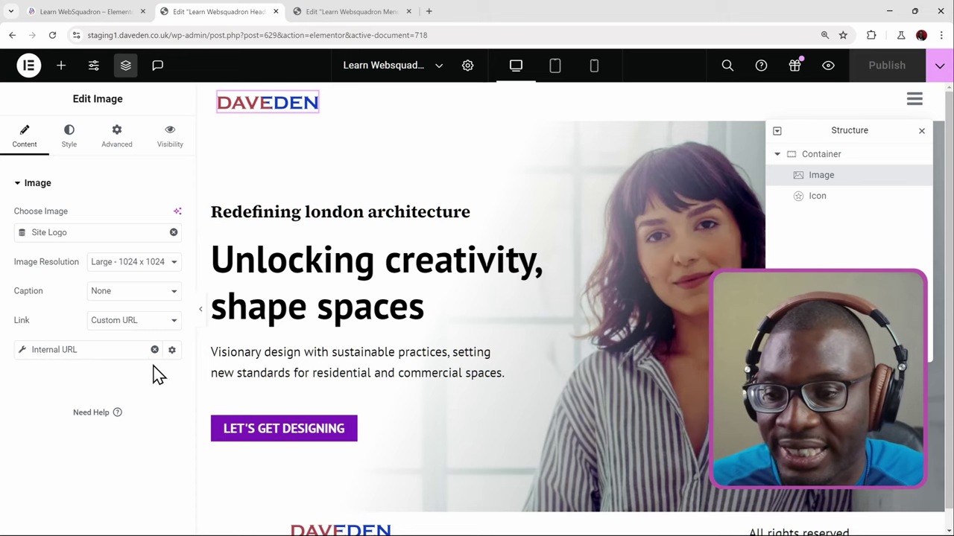
pyautogui.click(172, 350)
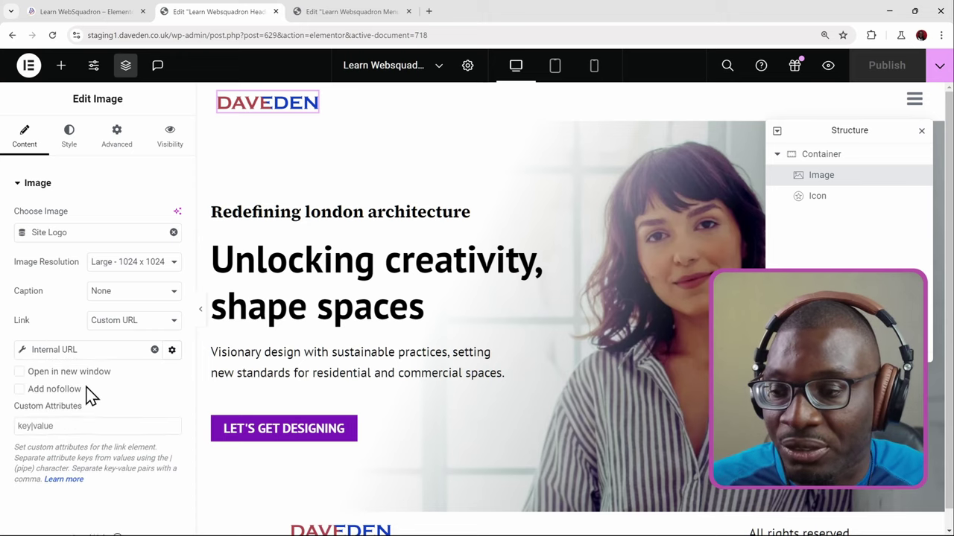
pyautogui.scroll(-1, 85, 383)
pyautogui.click(77, 383)
pyautogui.write('ar')
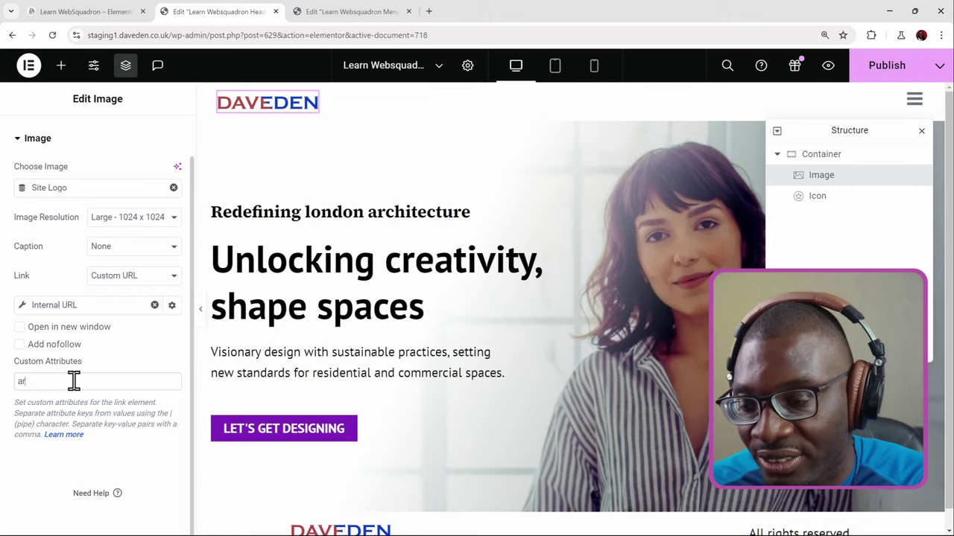
pyautogui.write('ia-lab')
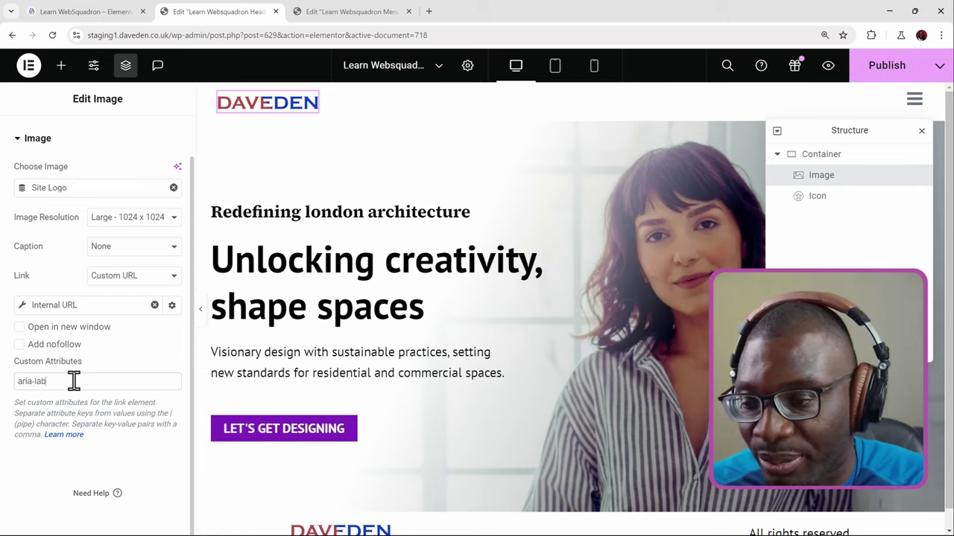
pyautogui.write('el |')
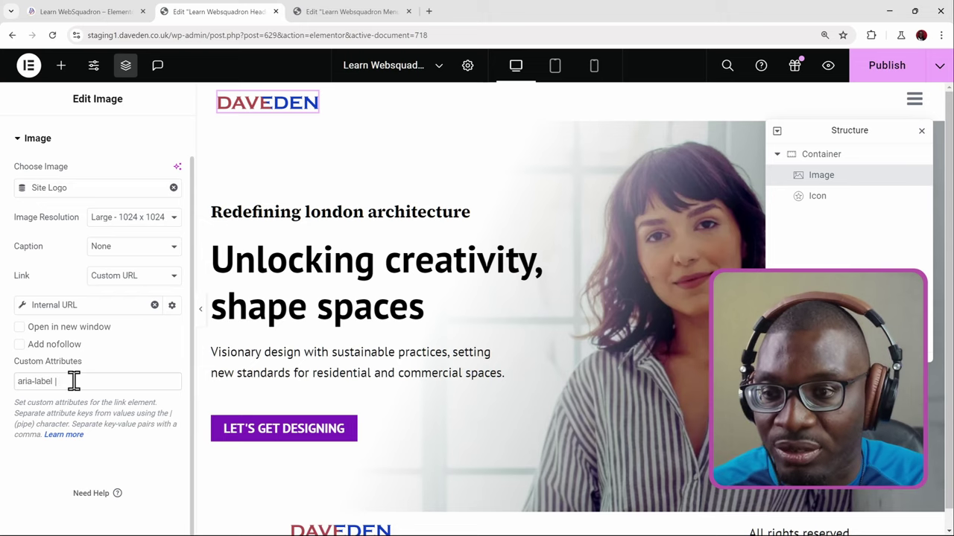
pyautogui.write(' Daveden home')
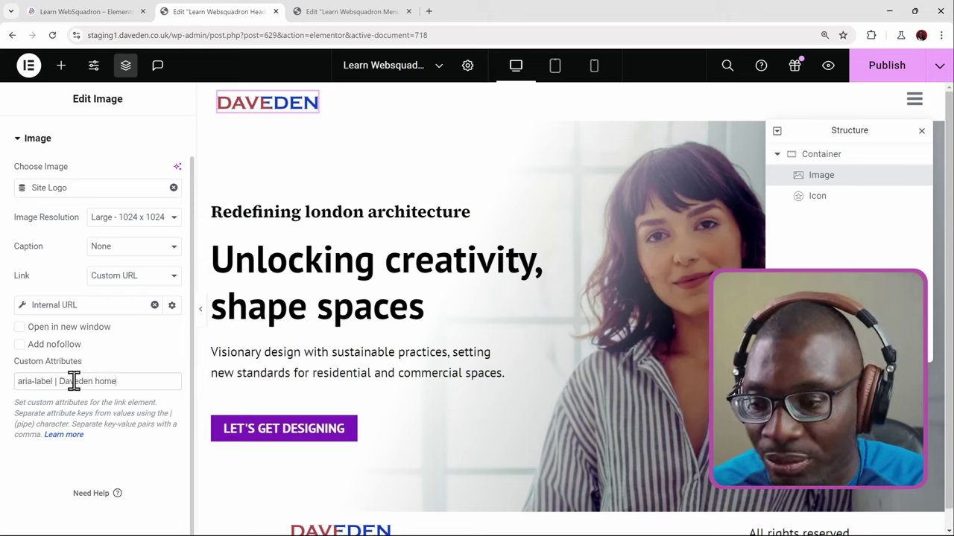
# Complete the logo link's custom attribute as "aria-label | Daveden homepage" and publish the header.
pyautogui.write('page')
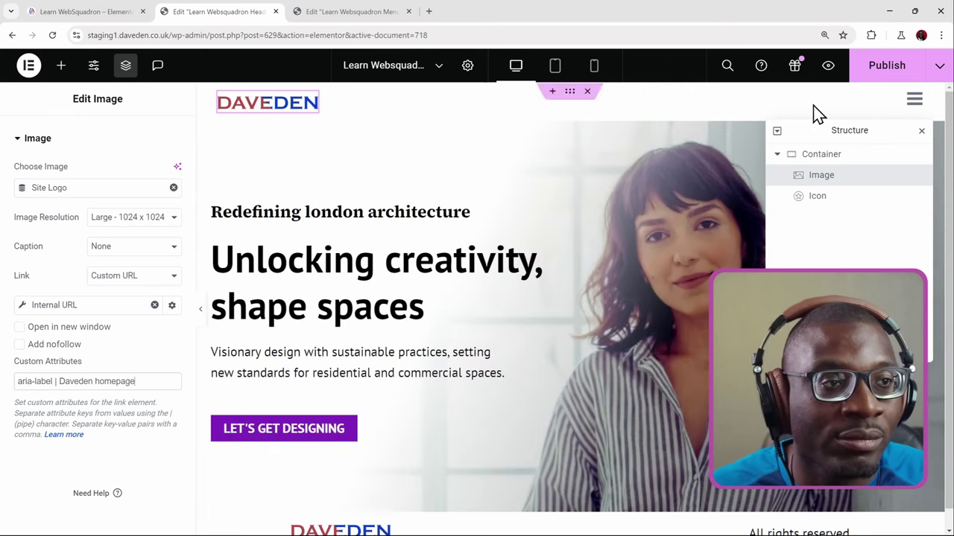
pyautogui.click(870, 67)
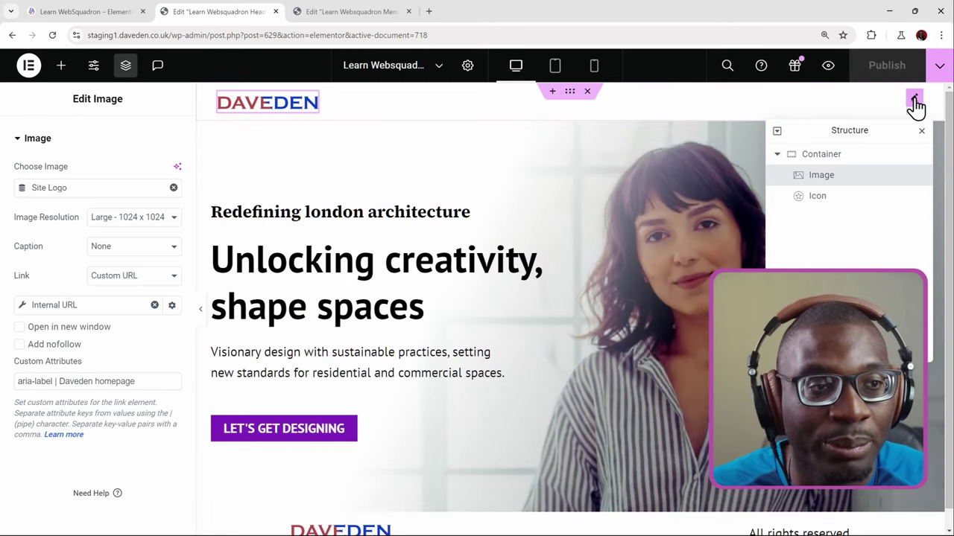
# Give the header menu icon's popup link the custom attribute "role|button".
pyautogui.click(914, 101)
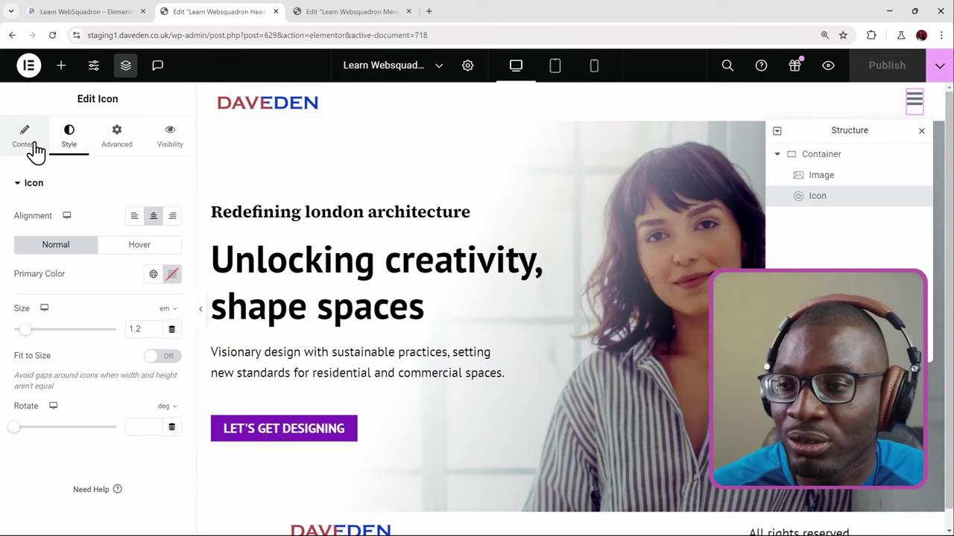
pyautogui.click(25, 138)
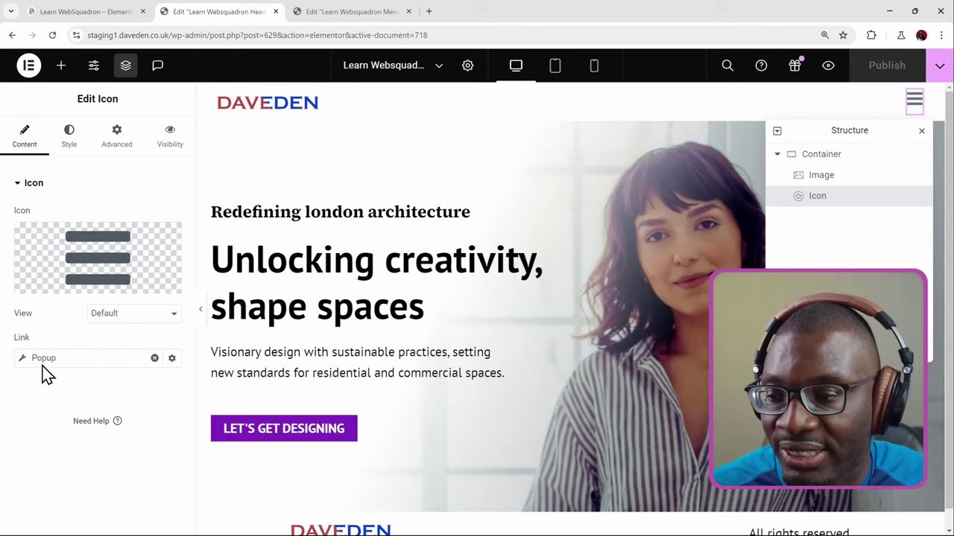
pyautogui.click(172, 359)
pyautogui.scroll(-1, 134, 354)
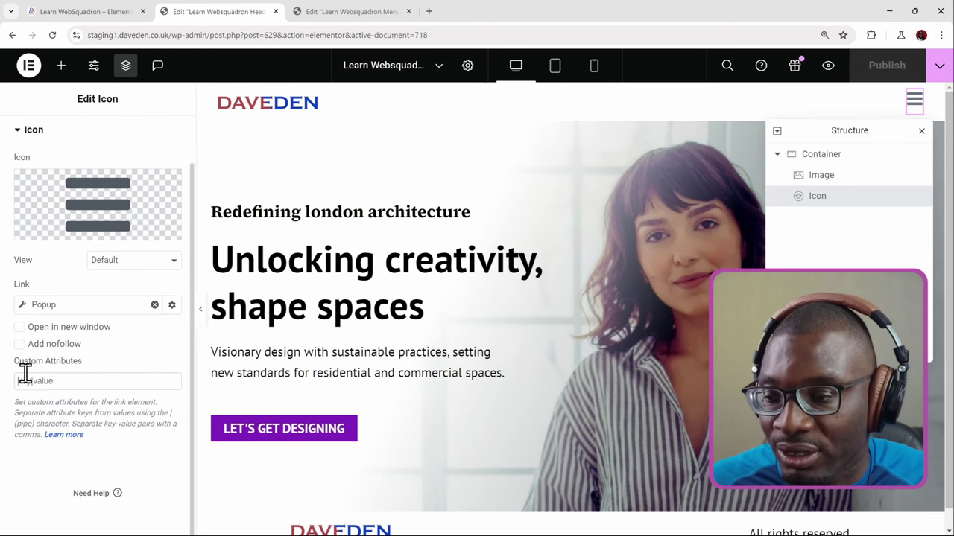
pyautogui.click(66, 382)
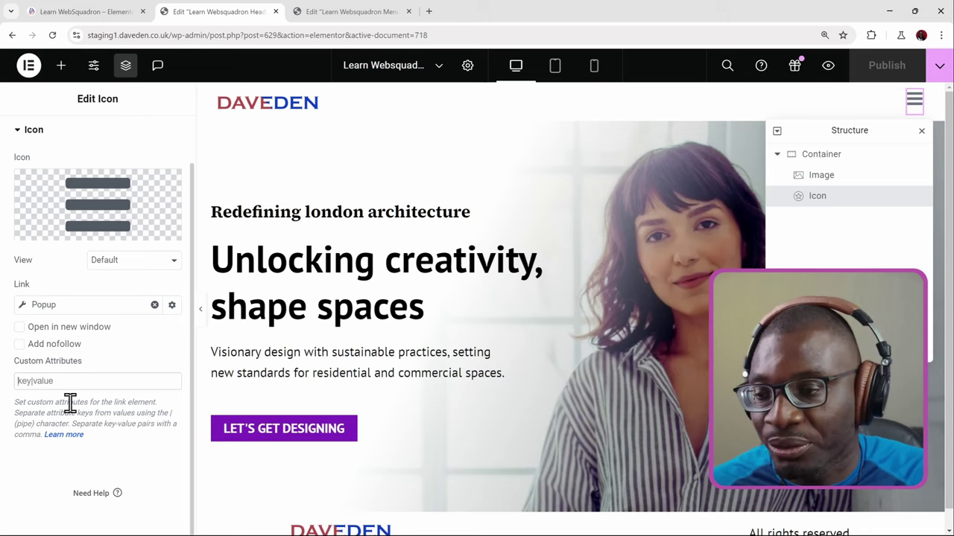
pyautogui.write('role')
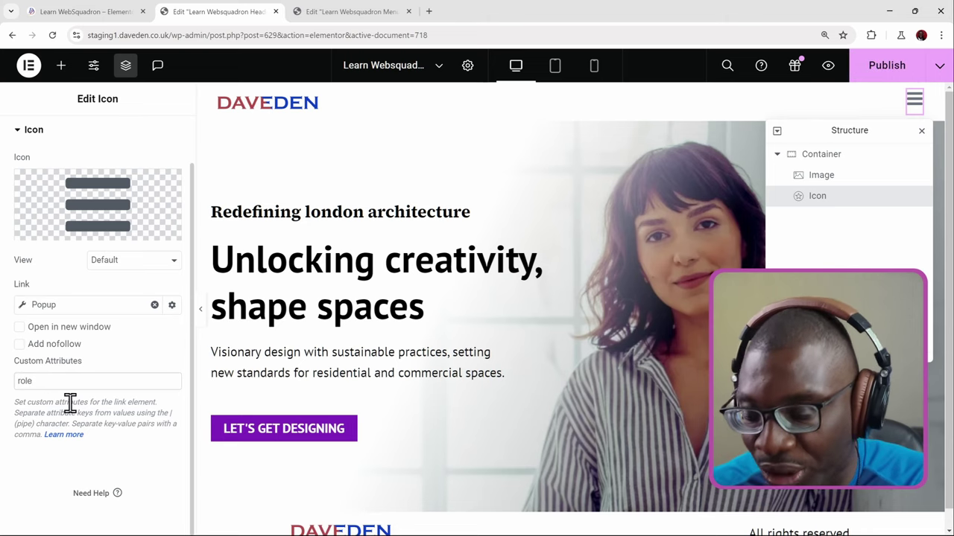
pyautogui.write('|button')
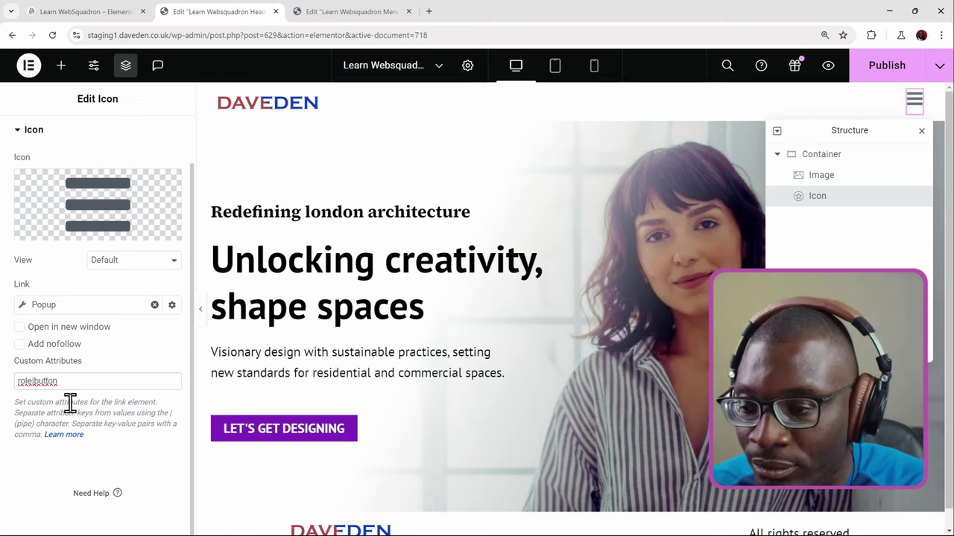
# Append "aria-label=menu toggle" after a comma in the menu icon link's custom attributes and publish the header.
pyautogui.write(', ')
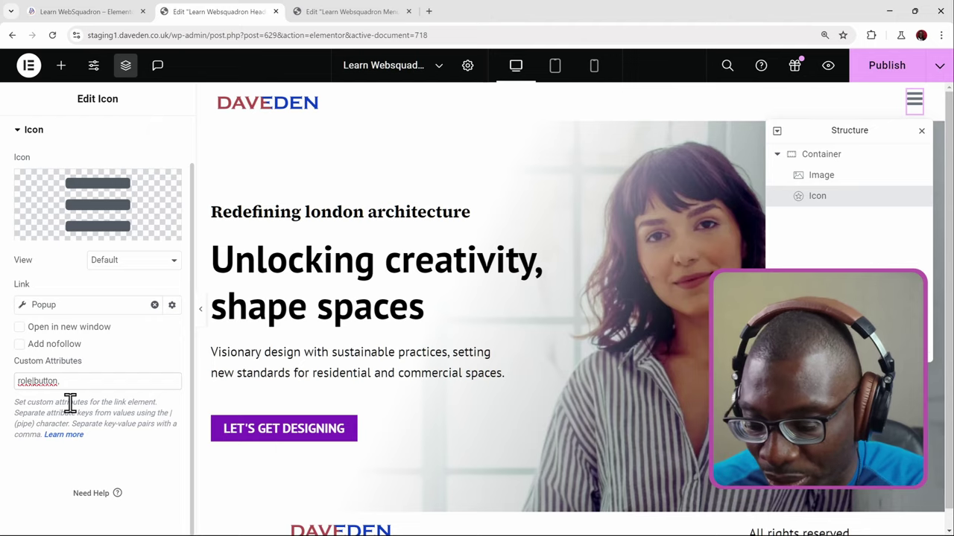
pyautogui.write('aria-lab')
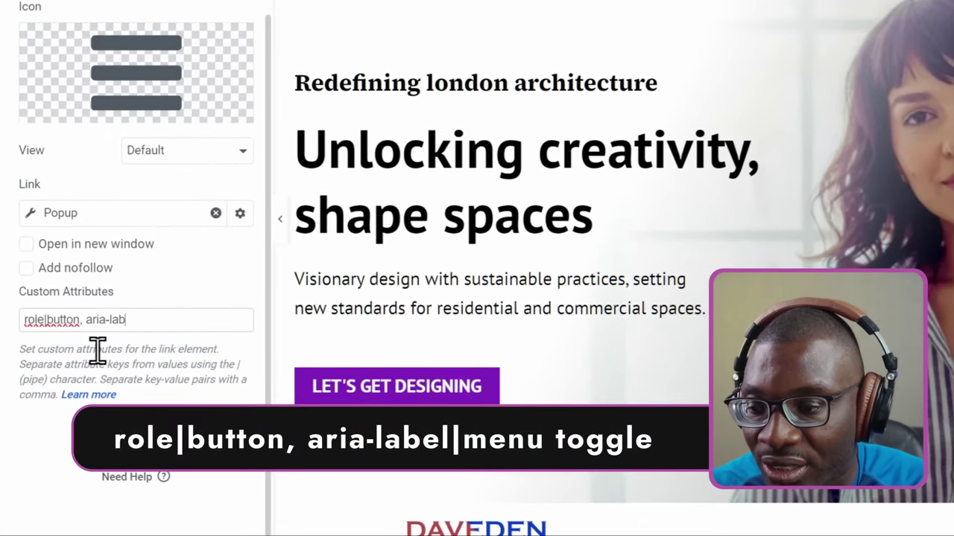
pyautogui.write('el=|')
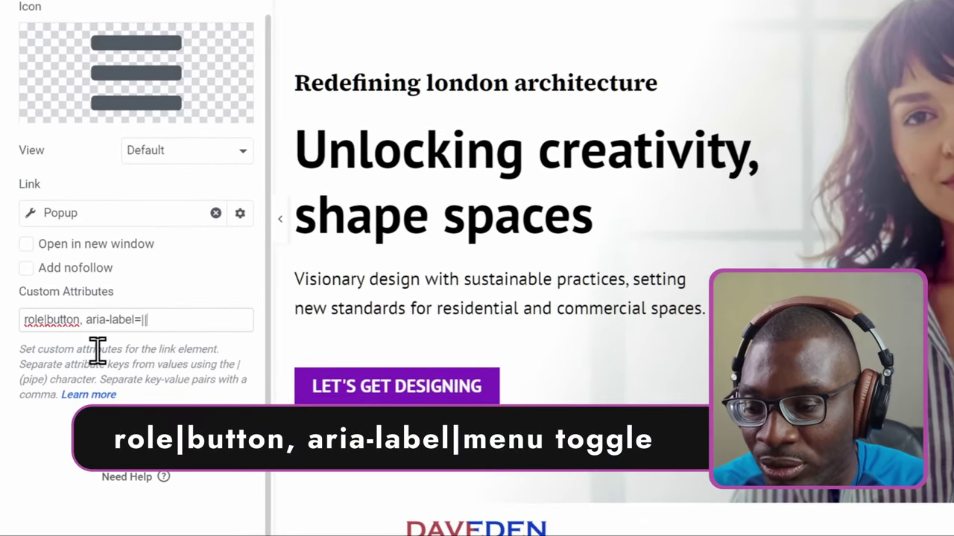
pyautogui.press('BackSpace')
pyautogui.write('mobile')
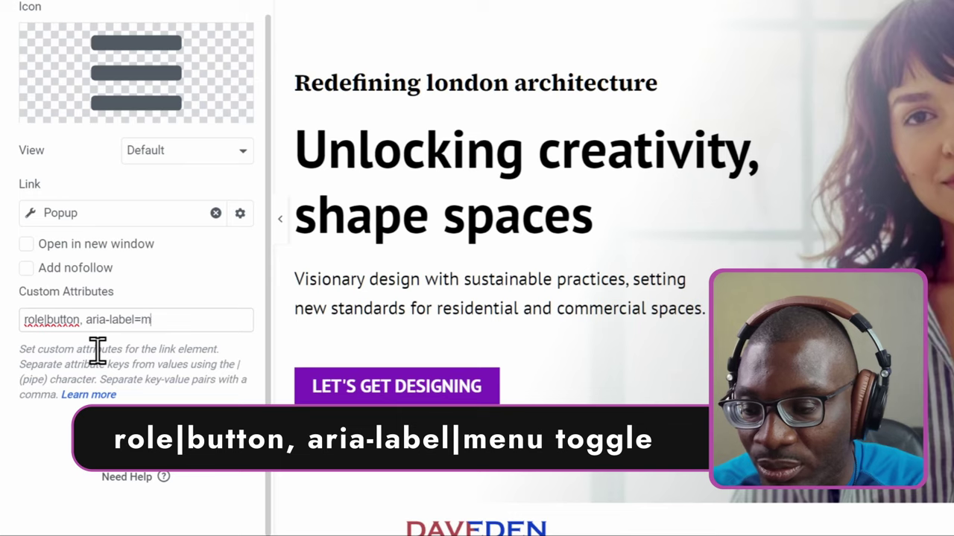
pyautogui.press('BackSpace')
pyautogui.press('BackSpace')
pyautogui.press('BackSpace')
pyautogui.press('BackSpace')
pyautogui.press('BackSpace')
pyautogui.press('BackSpace')
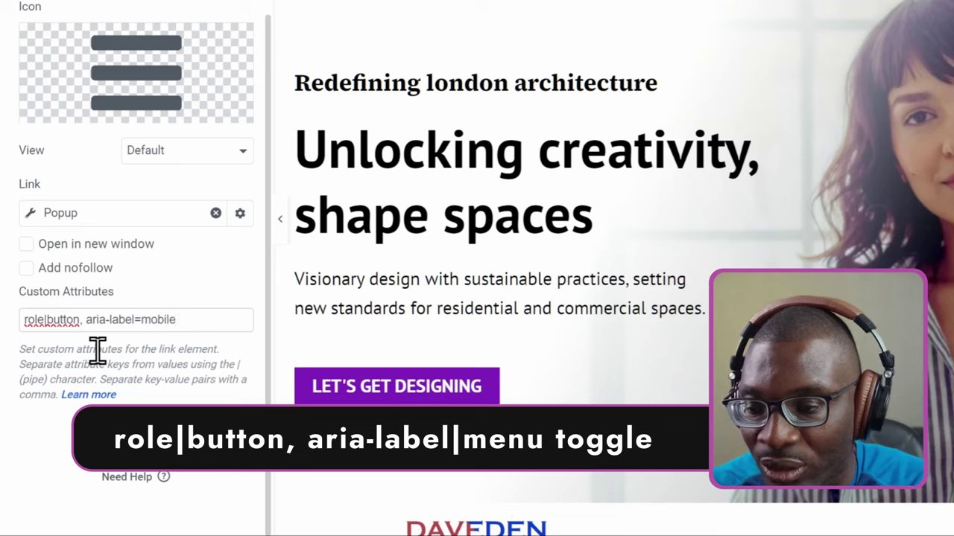
pyautogui.write('enu ')
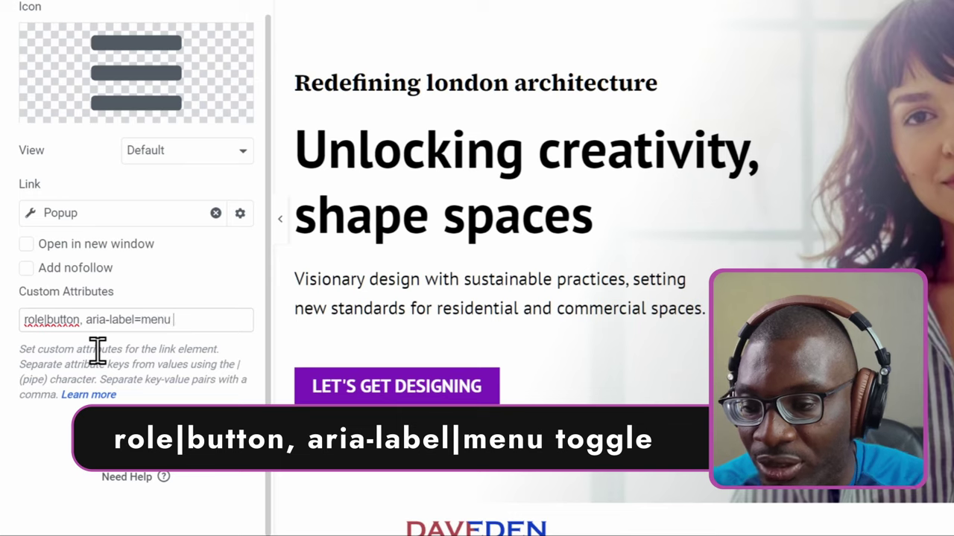
pyautogui.write('toggle')
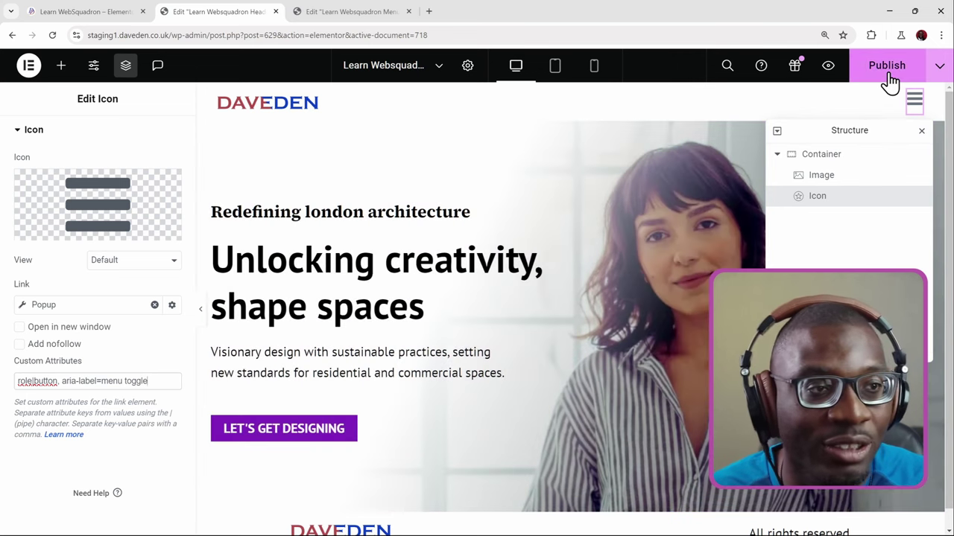
pyautogui.click(890, 74)
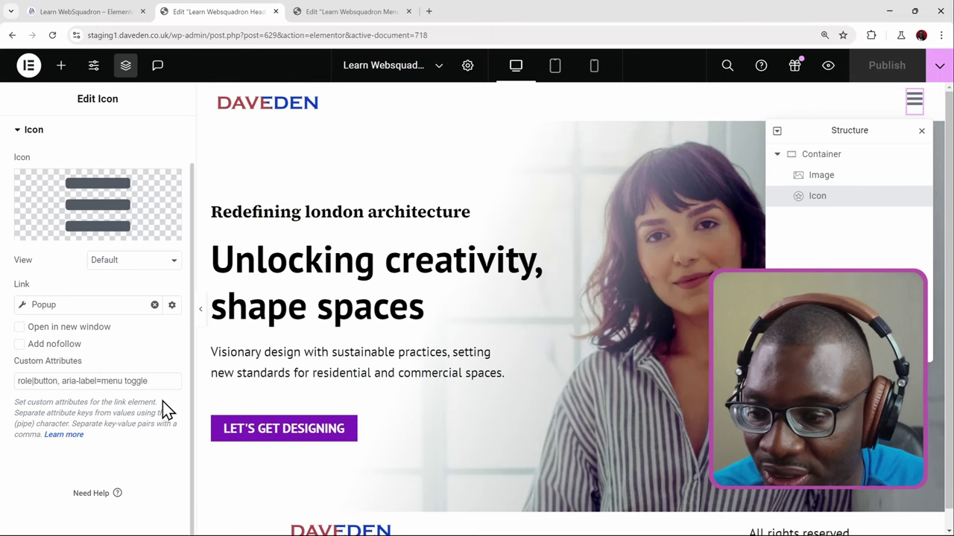
# Correct the menu icon link's custom attributes to "role|button, aria-label | menu toggle" and publish the header.
pyautogui.click(103, 382)
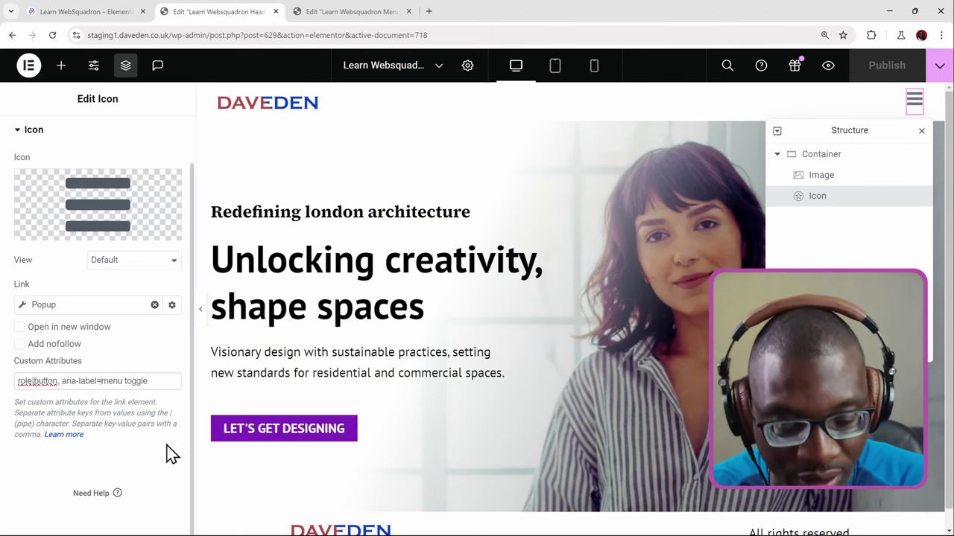
pyautogui.press('BackSpace')
pyautogui.write('|')
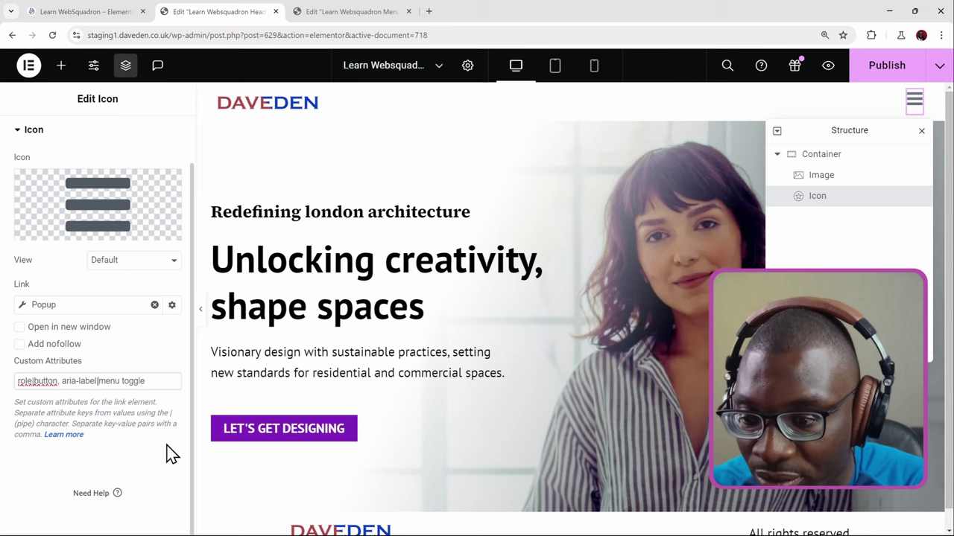
pyautogui.press('BackSpace')
pyautogui.write('|')
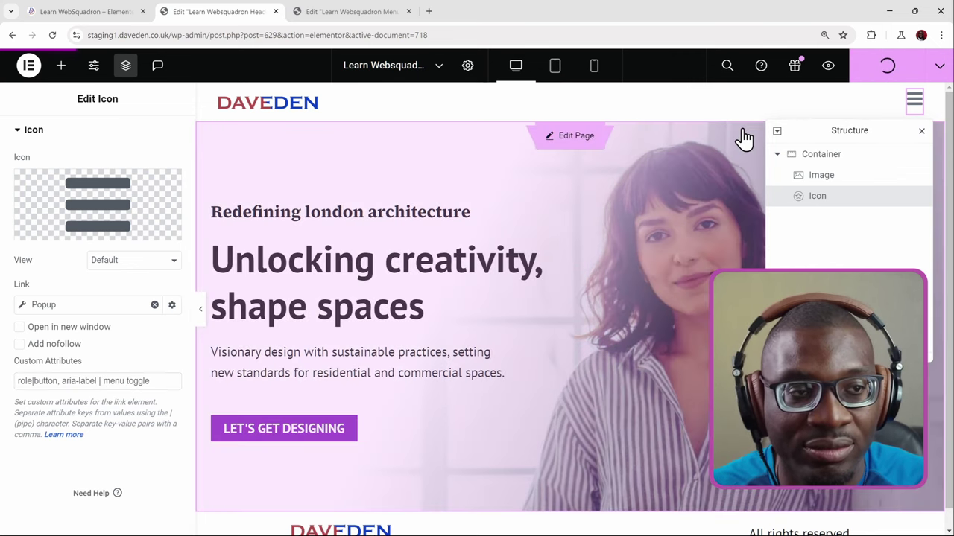
# Switch to the live staging page, reload it, and check the menu icon's button in the accessibility tree and markup.
pyautogui.hotkey('alt', 'Tab')
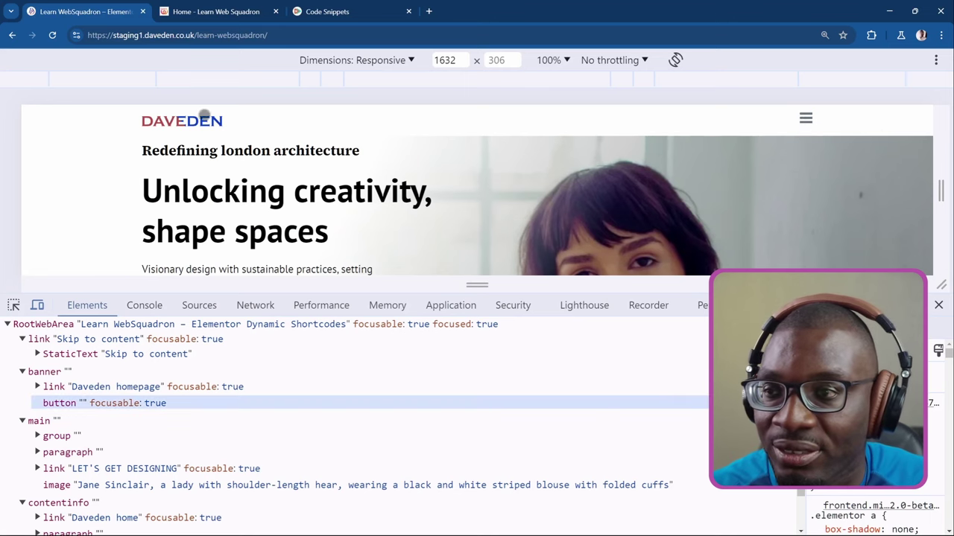
pyautogui.click(50, 35)
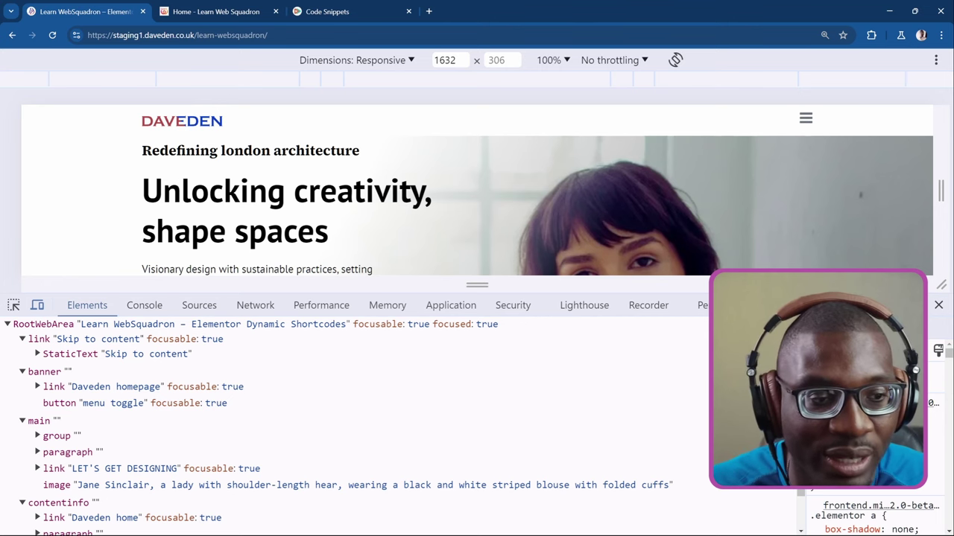
pyautogui.click(938, 350)
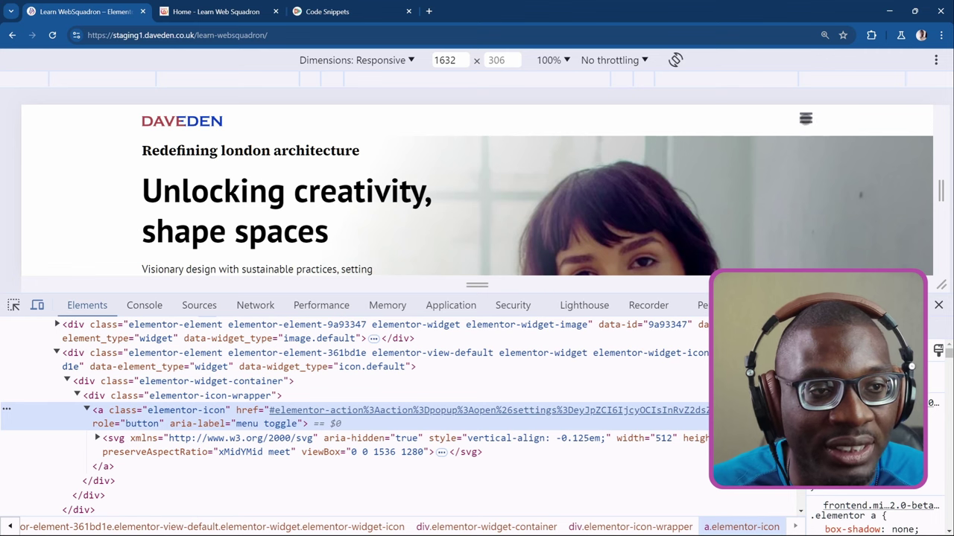
# Open the menu popup on the page and inspect its Home link and list item in the markup.
pyautogui.click(805, 118)
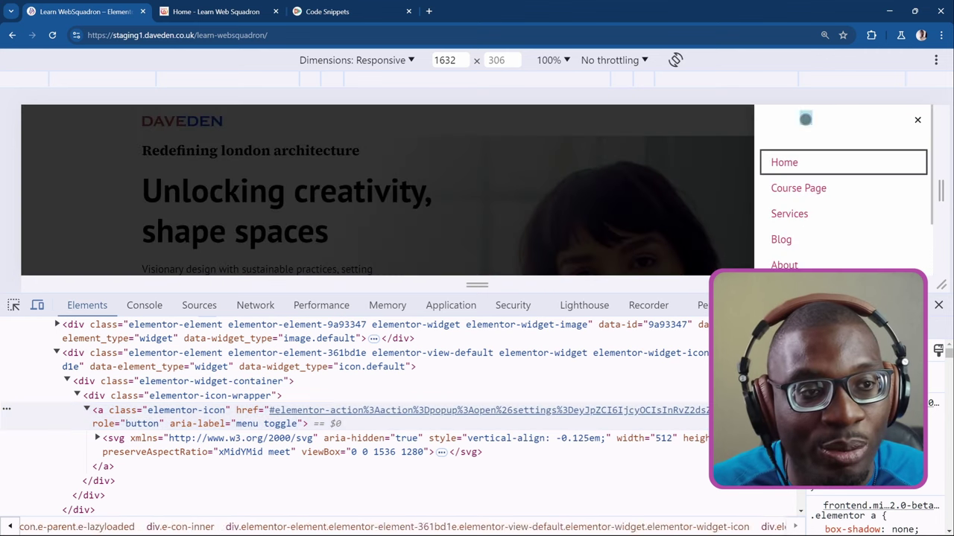
pyautogui.rightClick(780, 161)
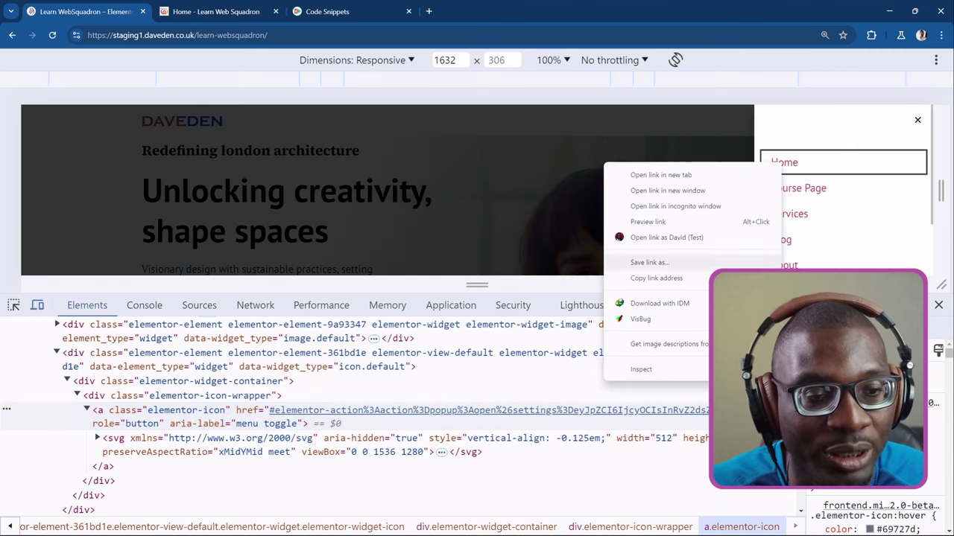
pyautogui.click(701, 371)
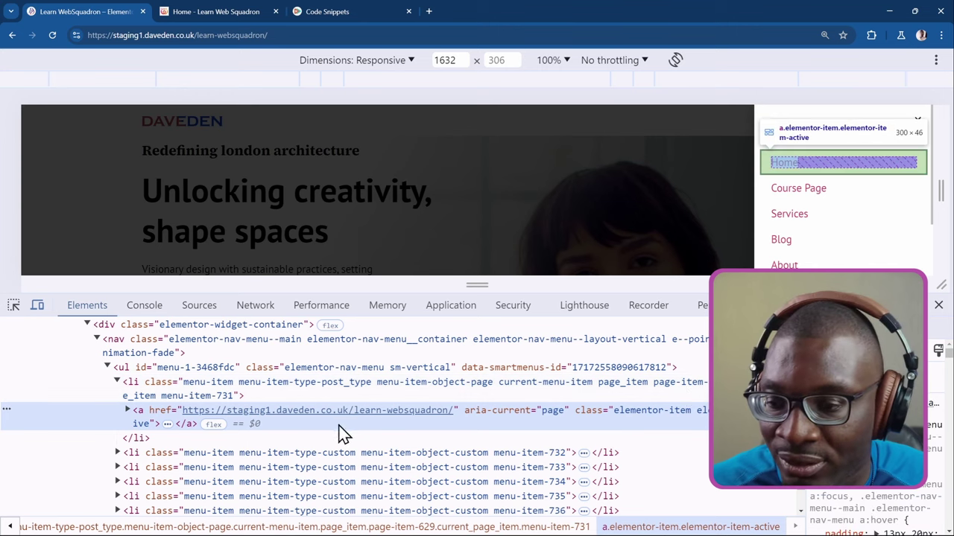
pyautogui.scroll(1, 209, 437)
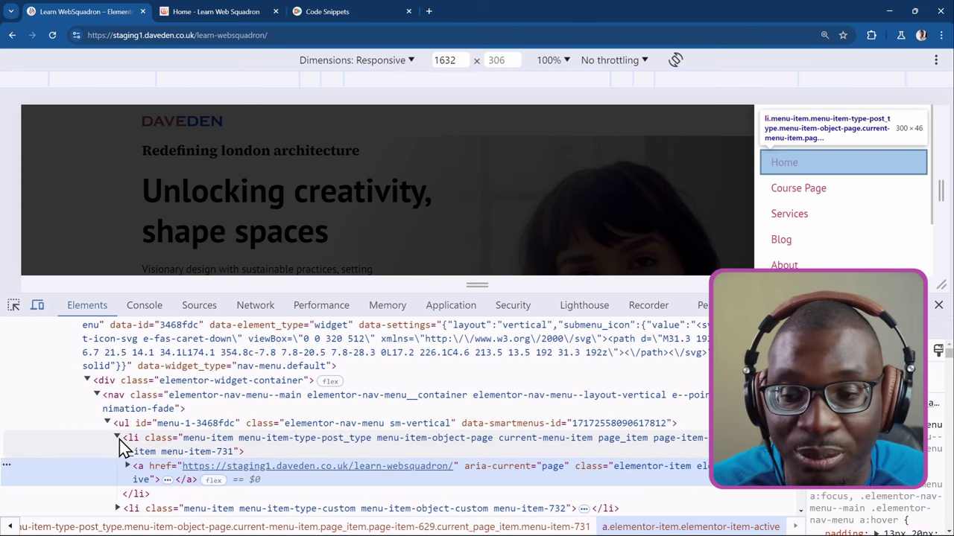
pyautogui.click(118, 439)
# Examine where the popup's nav element sits in the page body relative to the header, and close the popup.
pyautogui.scroll(8, 134, 408)
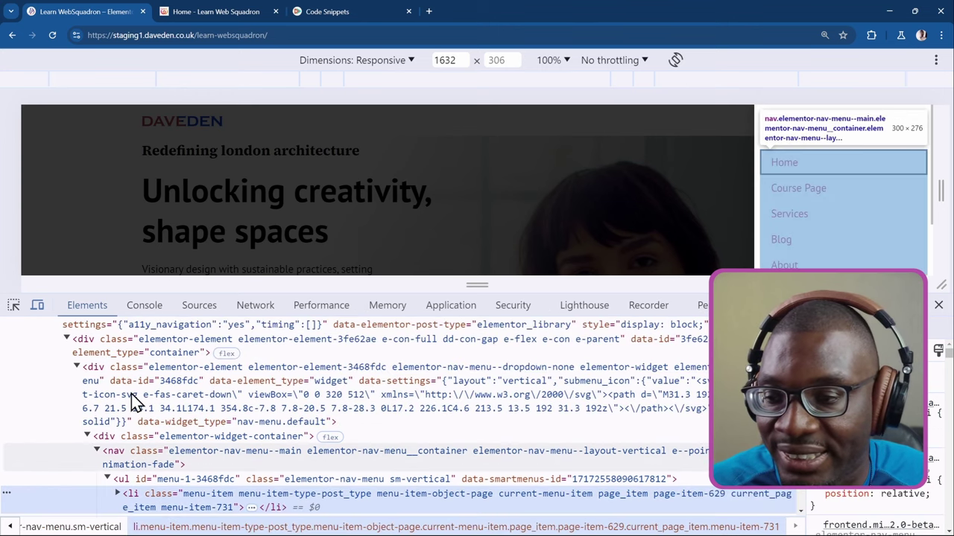
pyautogui.scroll(15, 103, 405)
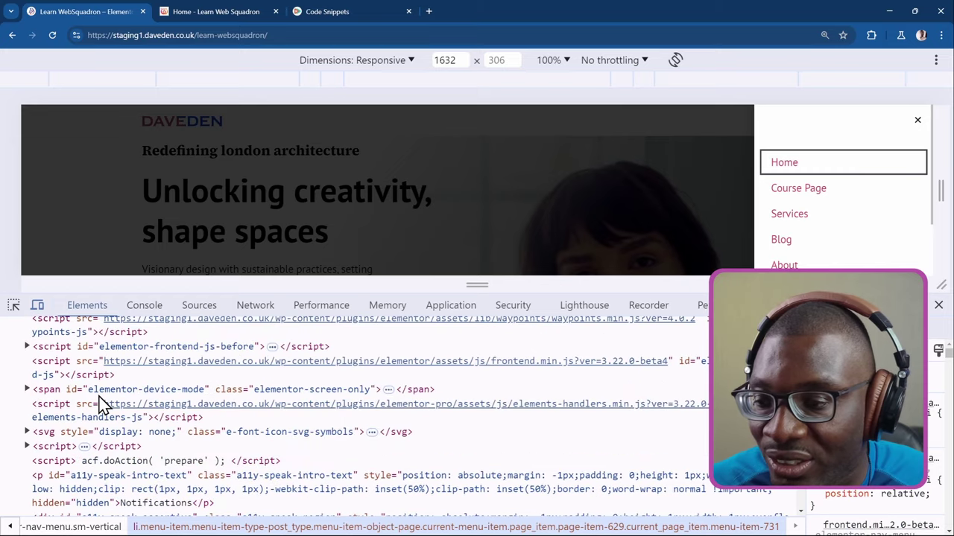
pyautogui.scroll(10, 102, 402)
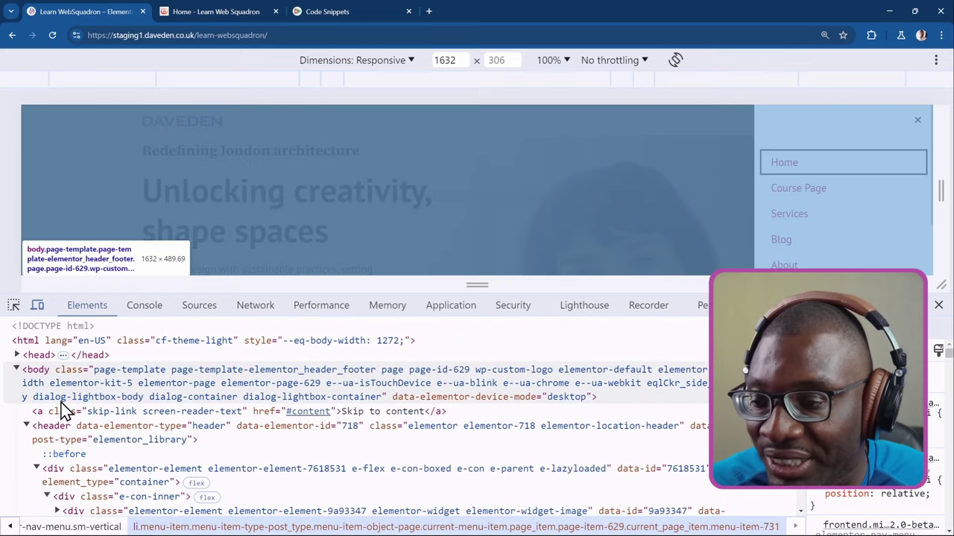
pyautogui.scroll(-20, 70, 433)
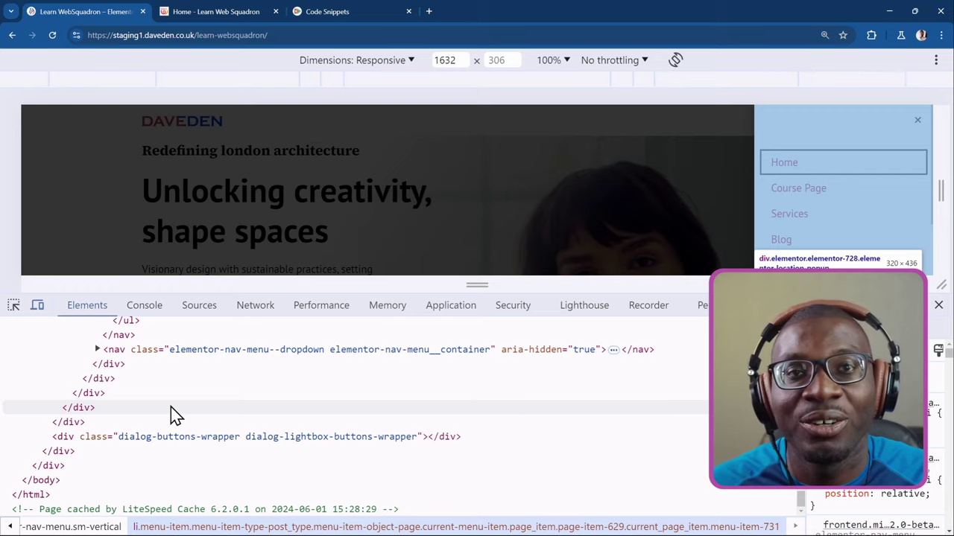
pyautogui.scroll(10, 172, 415)
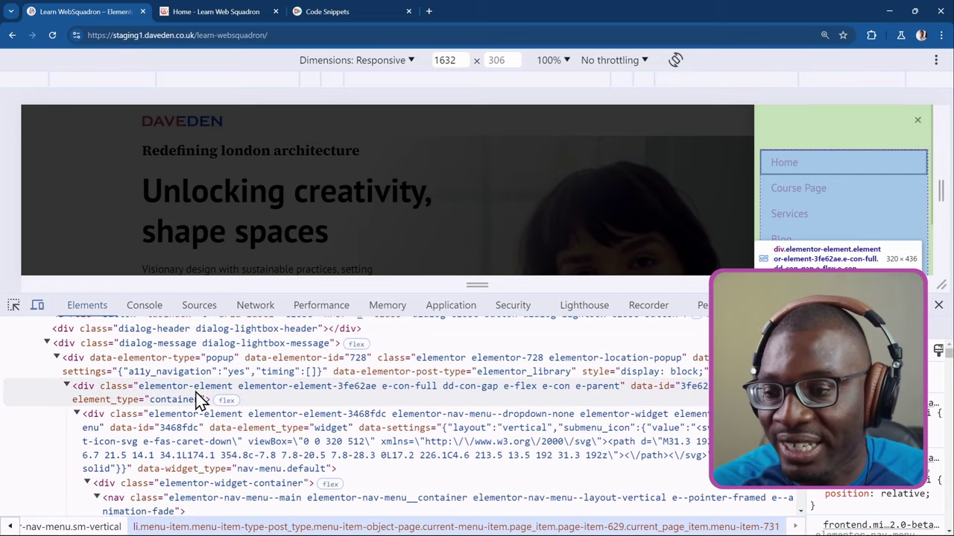
pyautogui.scroll(-2, 200, 400)
pyautogui.scroll(-5, 199, 401)
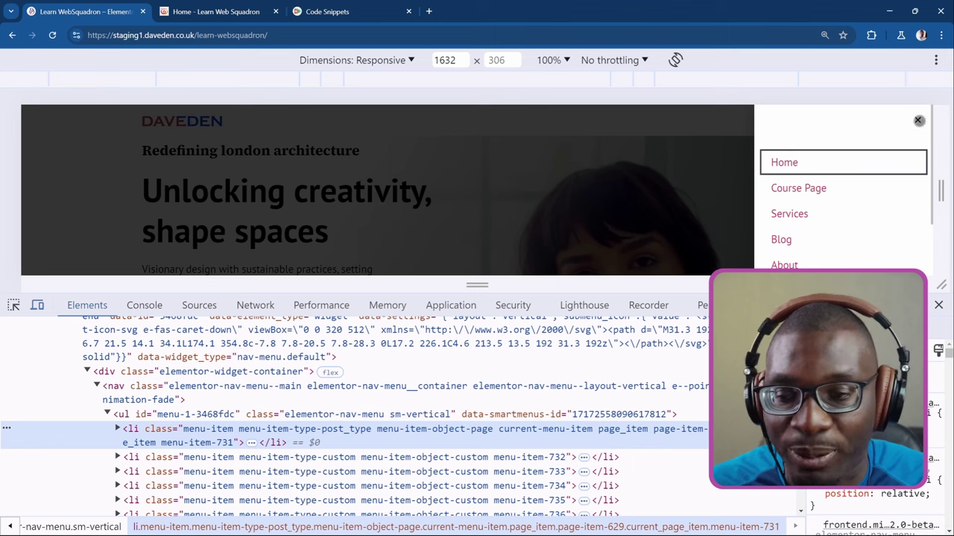
pyautogui.click(919, 121)
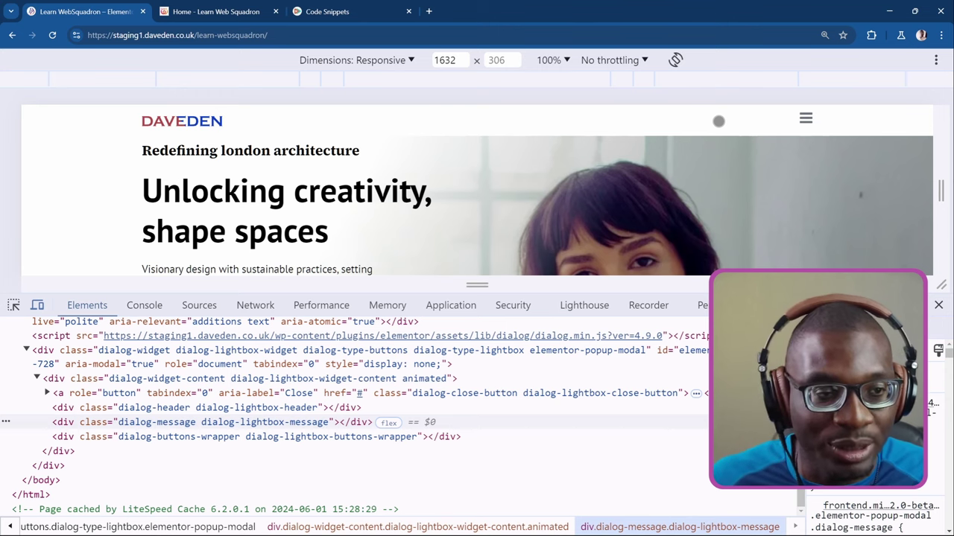
# Close the developer tools and switch to the menu popup template in the Elementor editor.
pyautogui.click(938, 305)
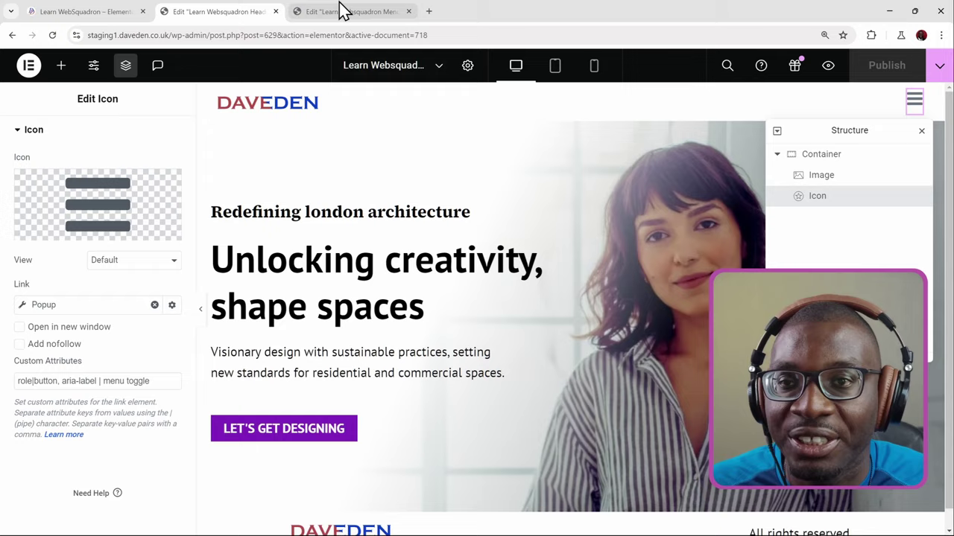
pyautogui.click(342, 11)
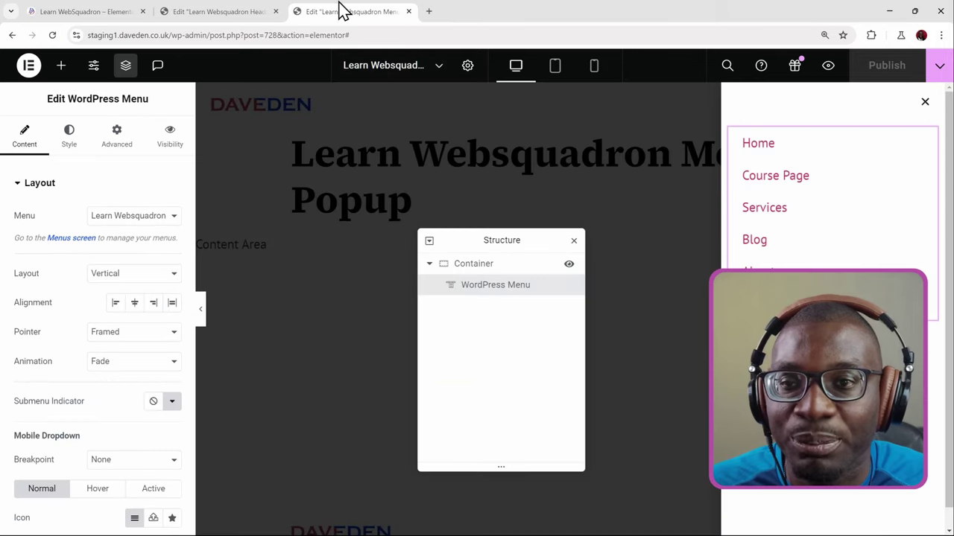
# Switch to the header template and add a new container widget inside the header's main container.
pyautogui.click(221, 11)
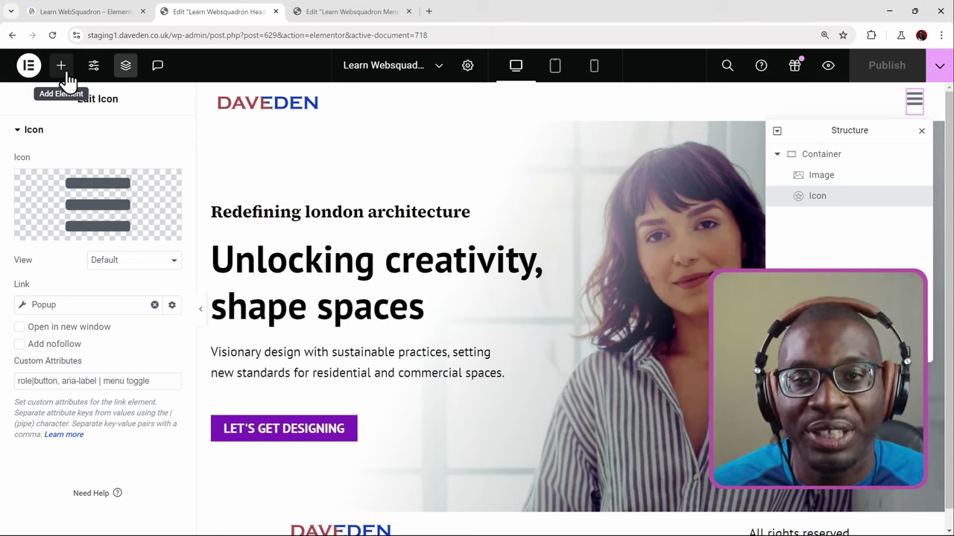
pyautogui.click(64, 72)
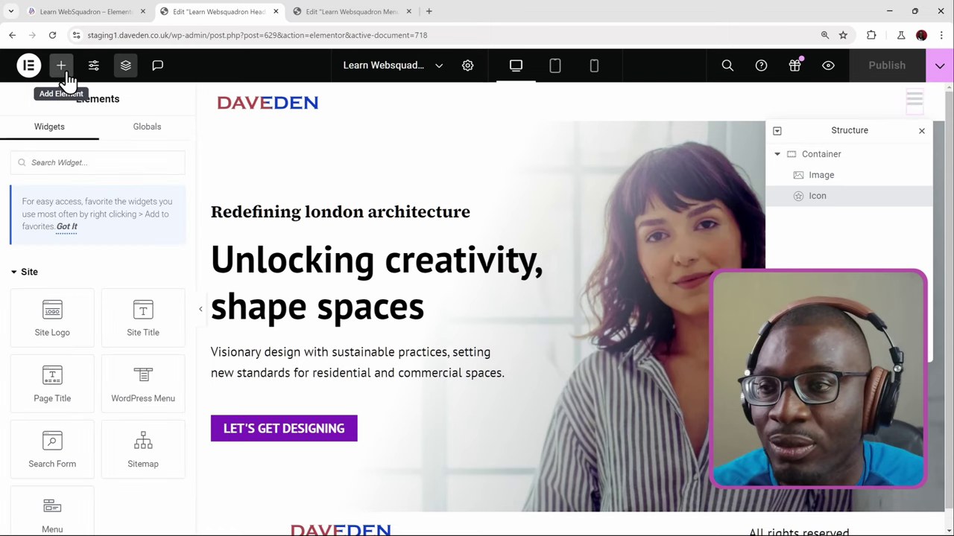
pyautogui.click(89, 156)
pyautogui.write('d')
pyautogui.write('ont')
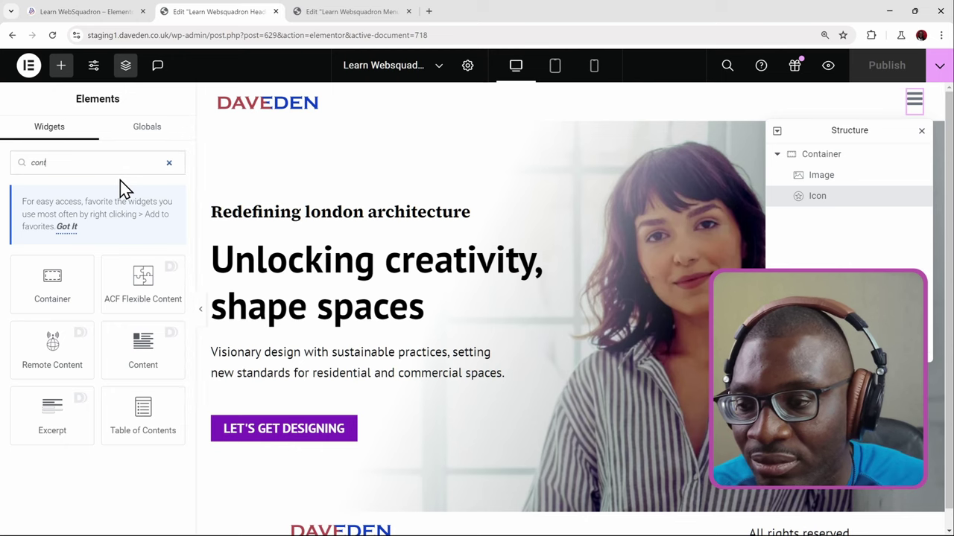
pyautogui.moveTo(49, 292); pyautogui.dragTo(312, 108)
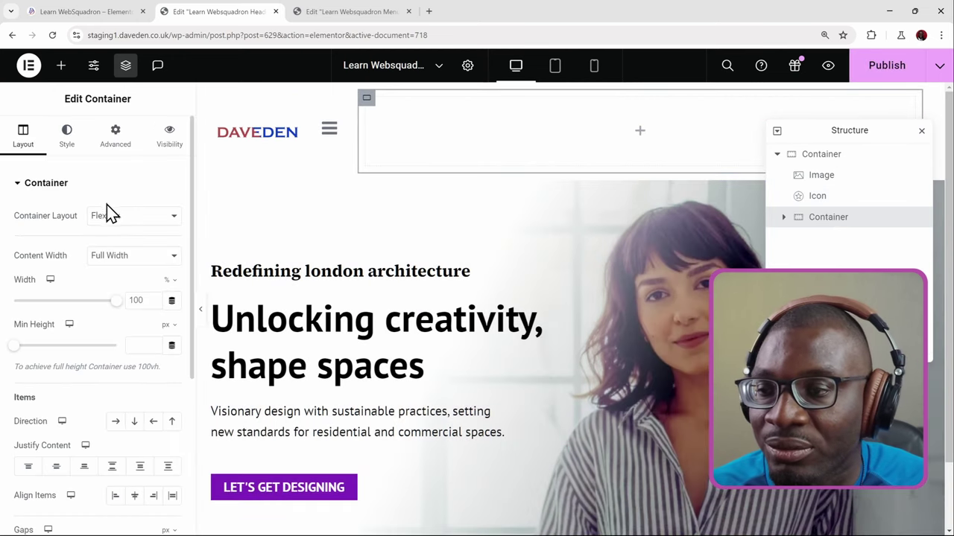
# Move the menu Icon widget into the new nested container in the header structure.
pyautogui.scroll(-3, 107, 211)
pyautogui.click(783, 217)
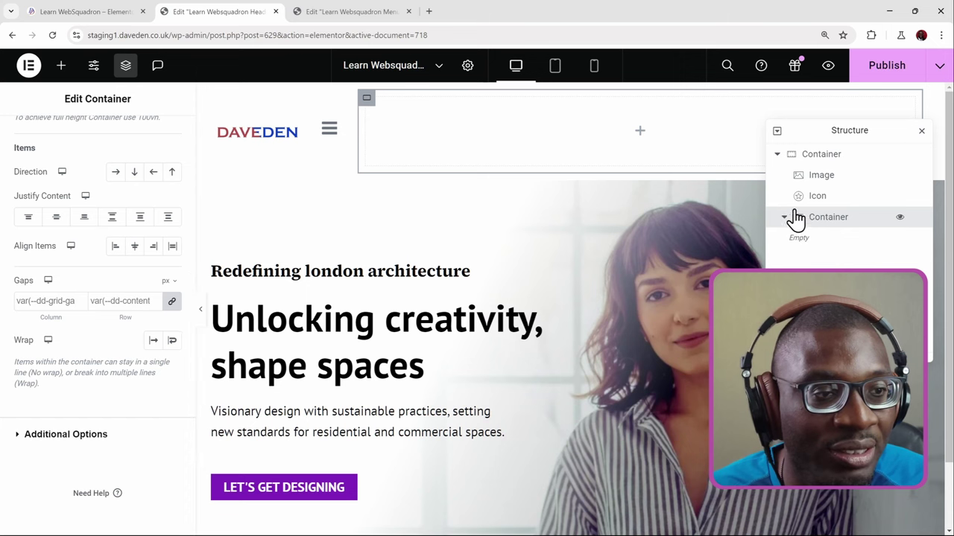
pyautogui.moveTo(803, 205); pyautogui.dragTo(814, 237)
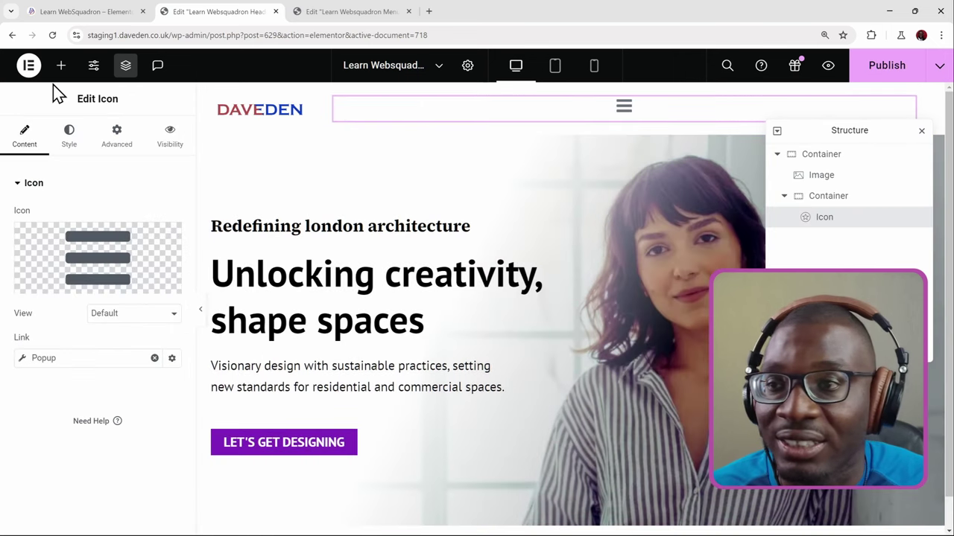
# Add an Off-Canvas widget beside the menu icon in the nested container and expand it in the structure.
pyautogui.click(61, 66)
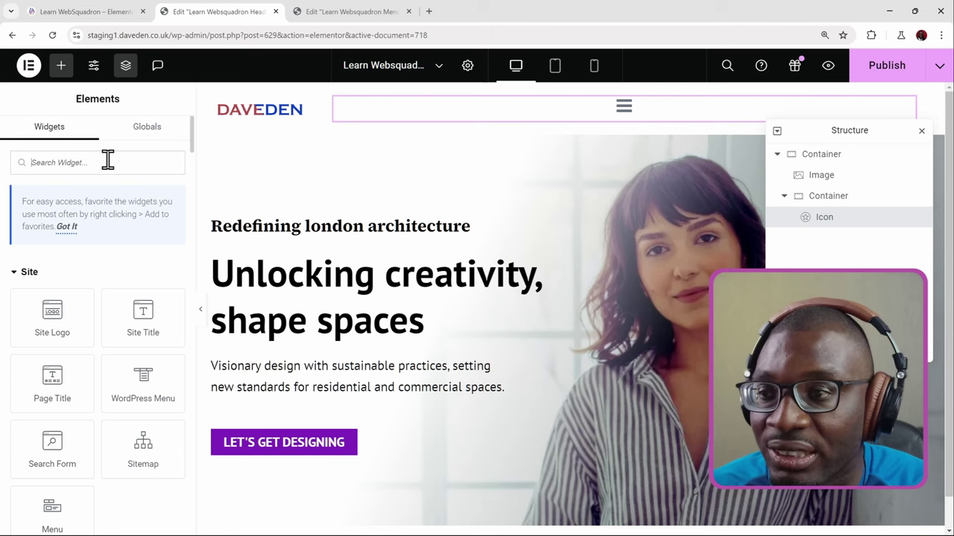
pyautogui.write('off')
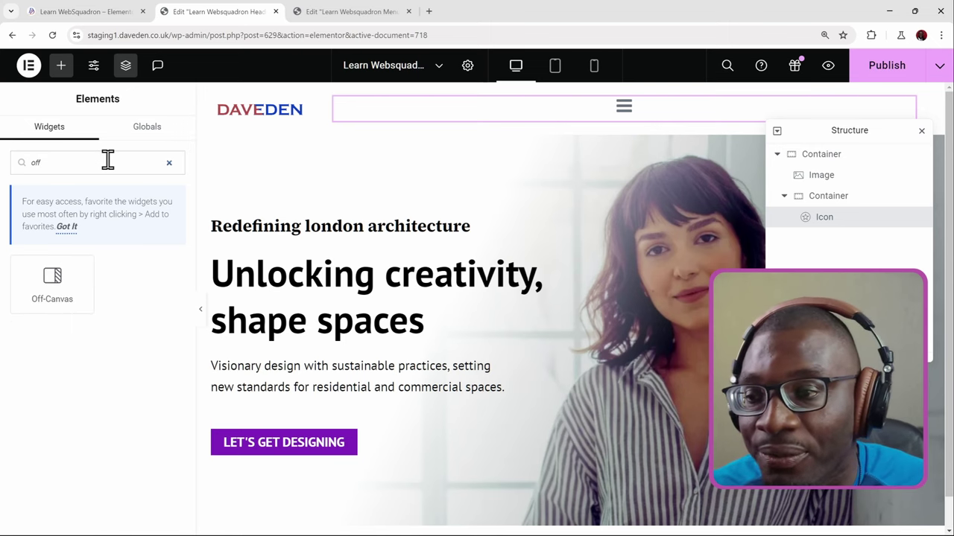
pyautogui.moveTo(56, 274); pyautogui.dragTo(671, 110)
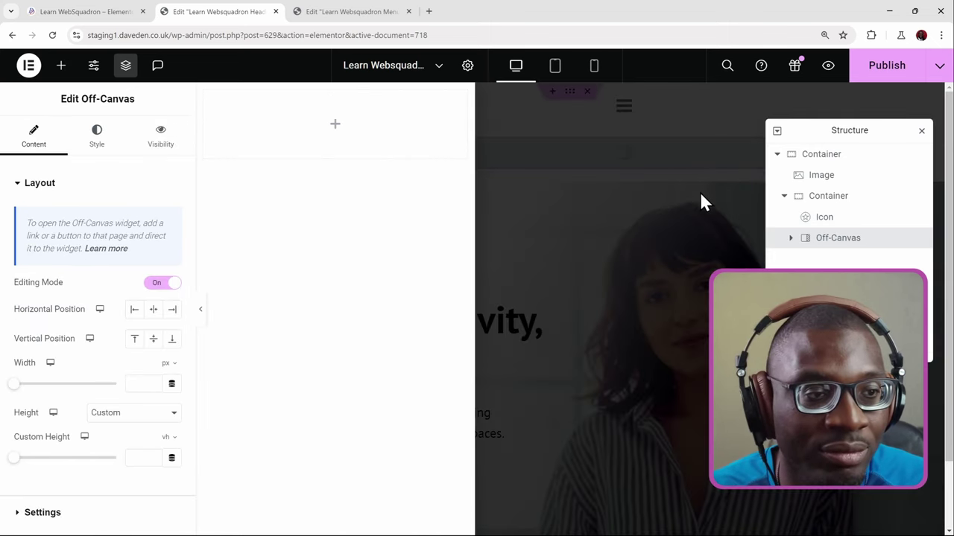
pyautogui.click(791, 238)
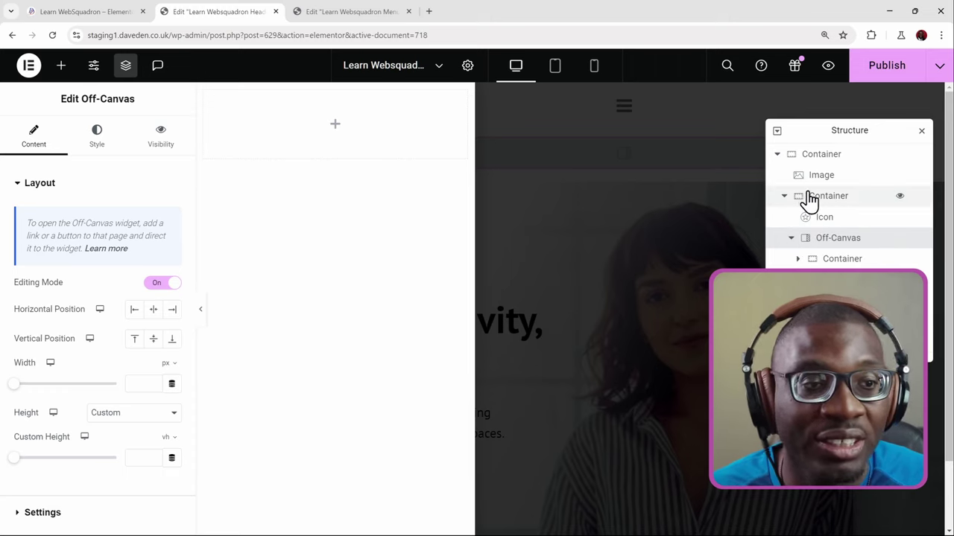
# Set the HTML tag of the container holding the icon and Off-Canvas to nav.
pyautogui.click(828, 197)
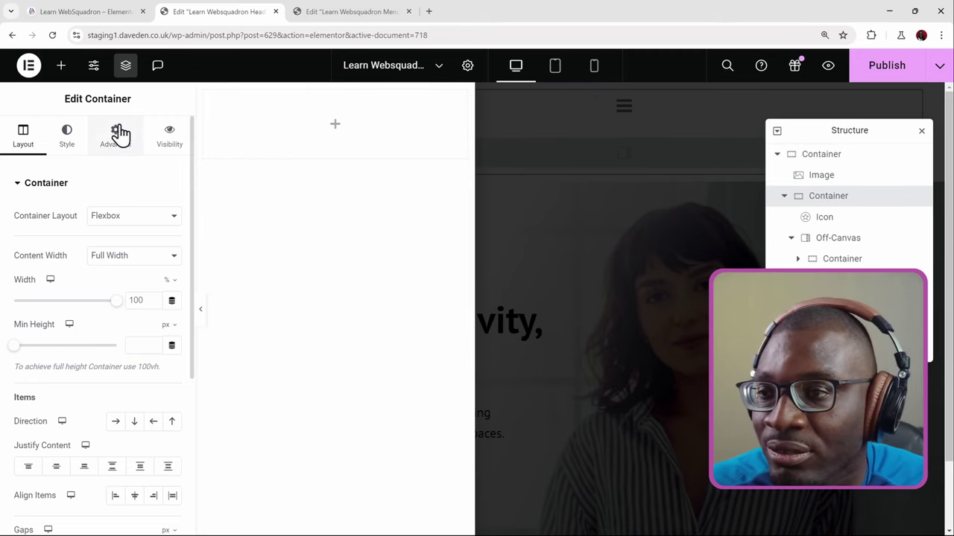
pyautogui.scroll(-3, 112, 186)
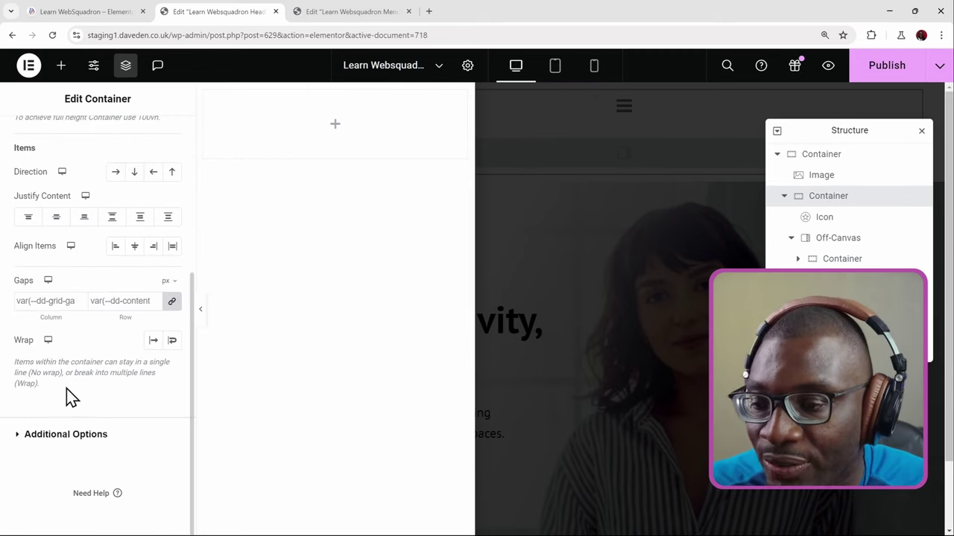
pyautogui.click(66, 438)
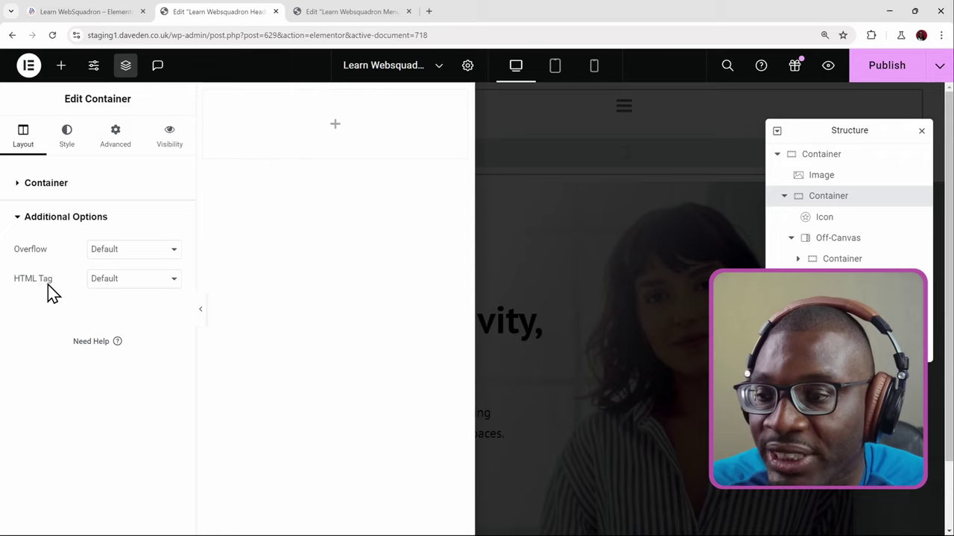
pyautogui.click(138, 280)
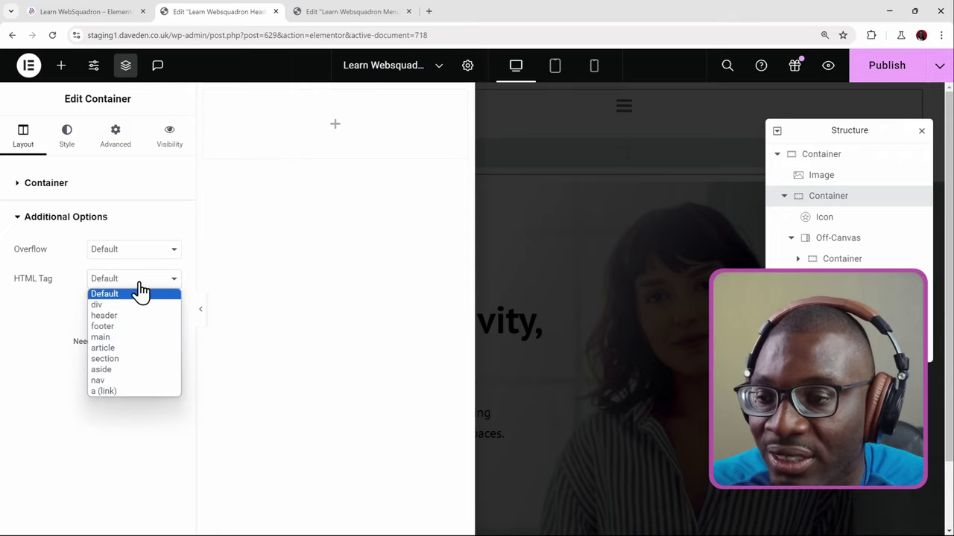
pyautogui.click(131, 382)
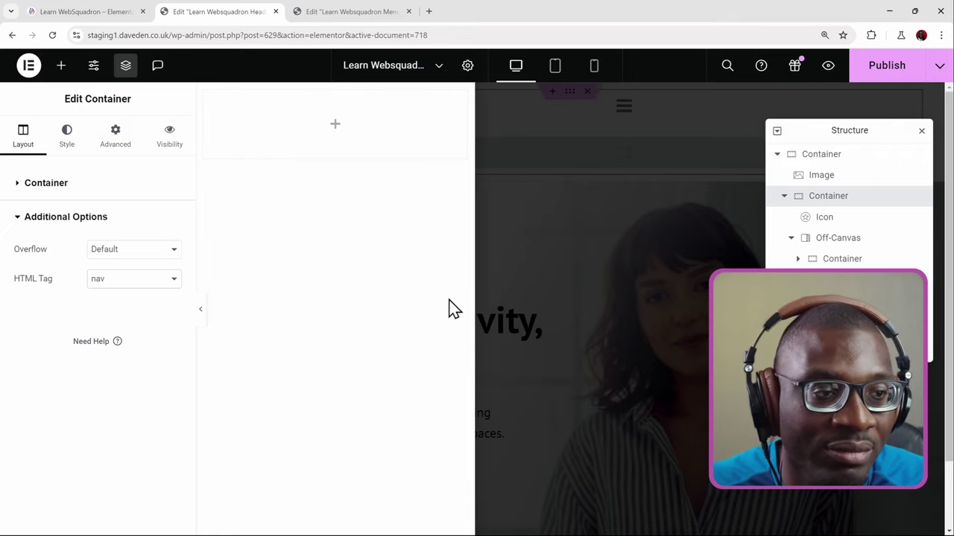
# Add an Icon List widget to the container inside the Off-Canvas.
pyautogui.click(830, 257)
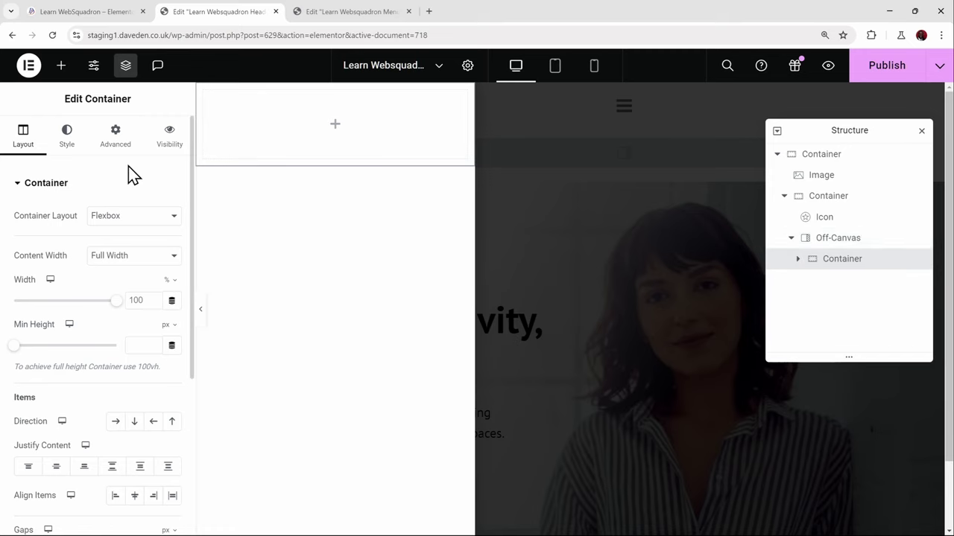
pyautogui.click(61, 67)
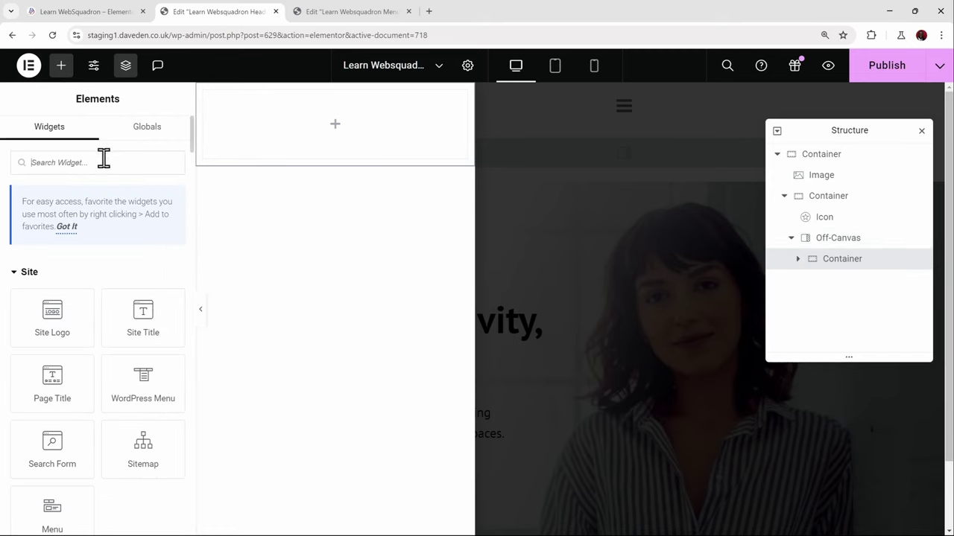
pyautogui.write('icon li')
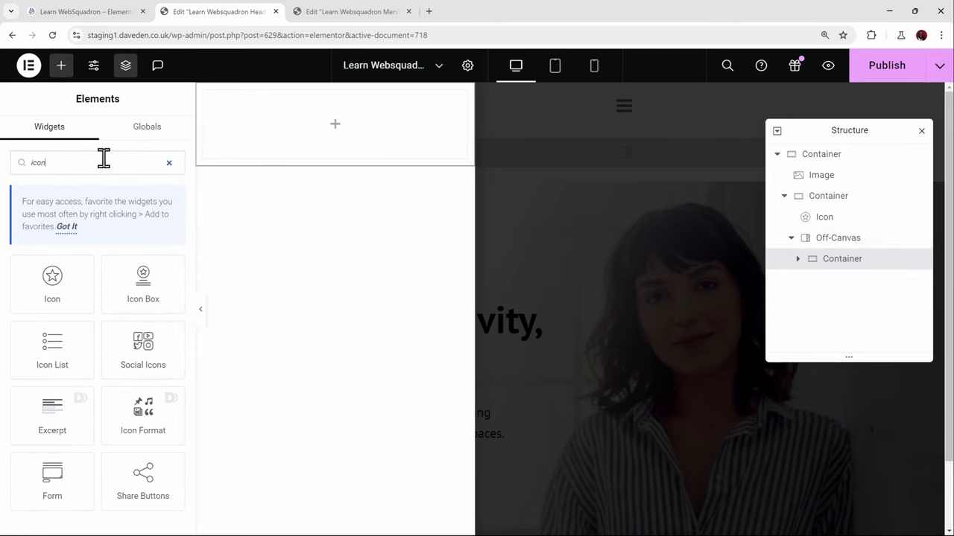
pyautogui.click(51, 298)
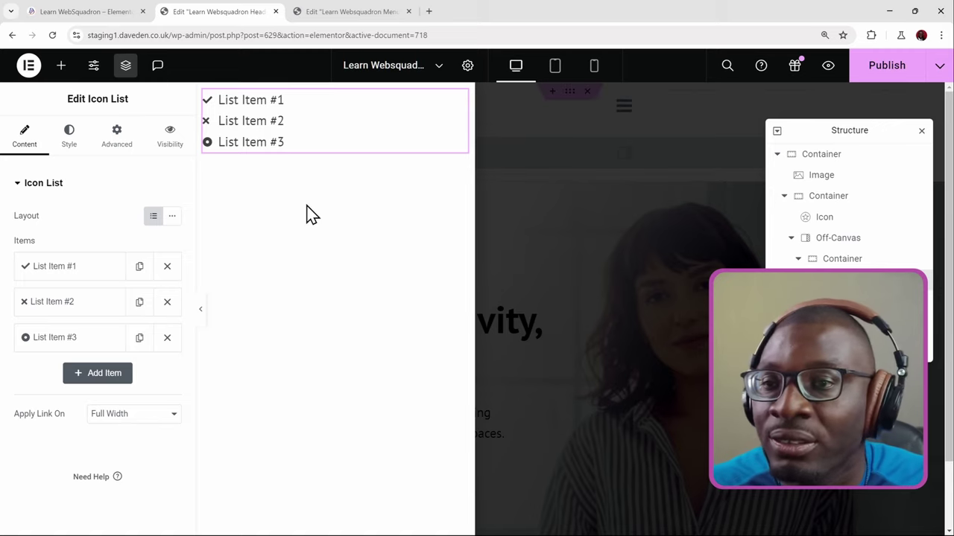
# Rename the first list item Home, link it to #, and remove its check icon.
pyautogui.click(245, 114)
pyautogui.click(66, 269)
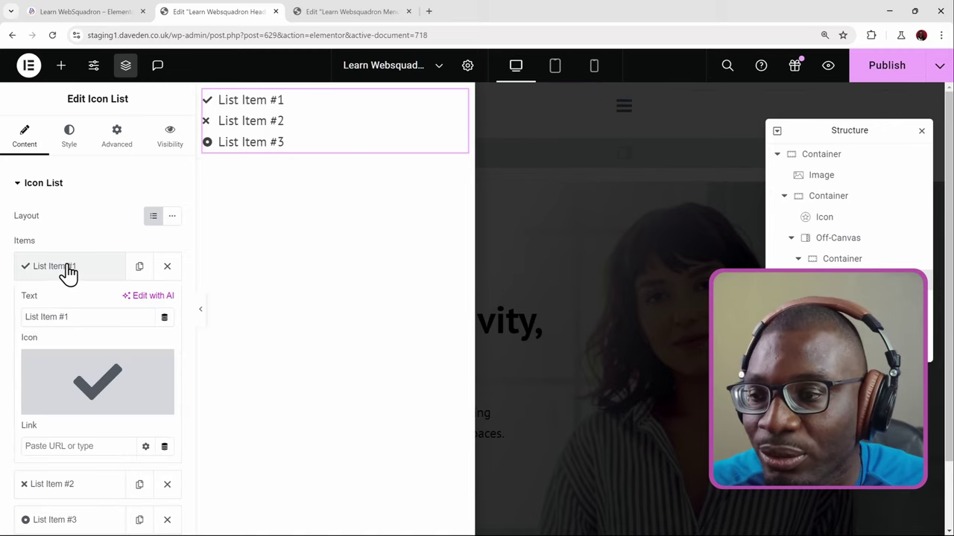
pyautogui.tripleClick(69, 319)
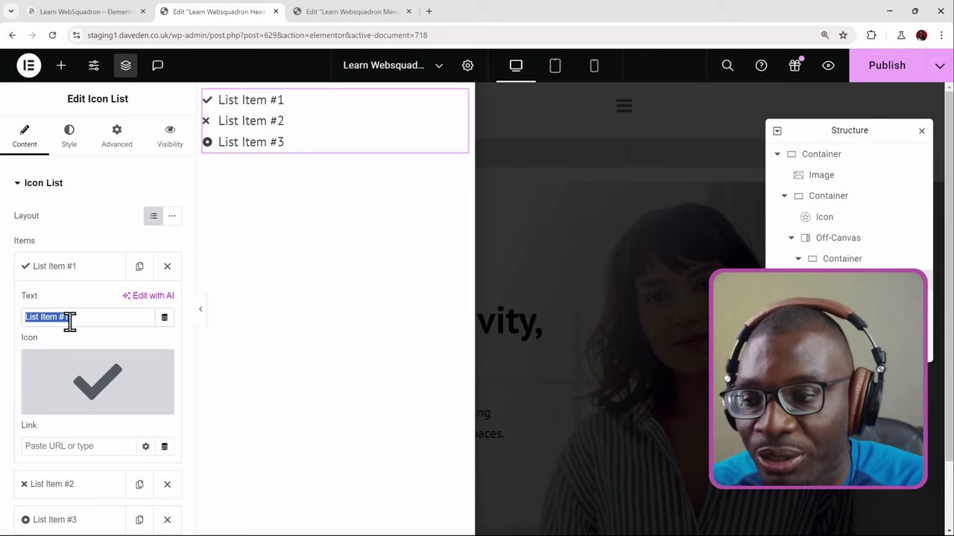
pyautogui.press('BackSpace')
pyautogui.write('Home')
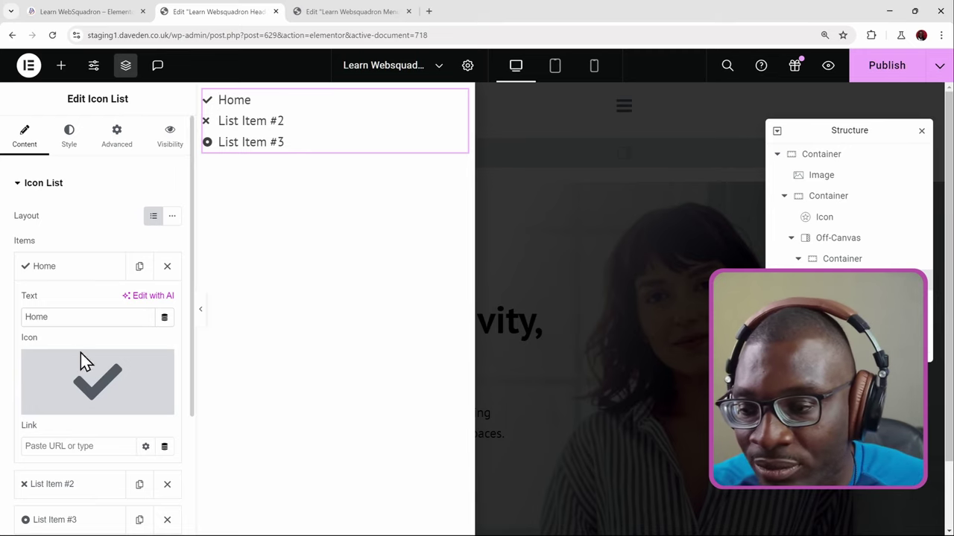
pyautogui.click(72, 441)
pyautogui.write('#')
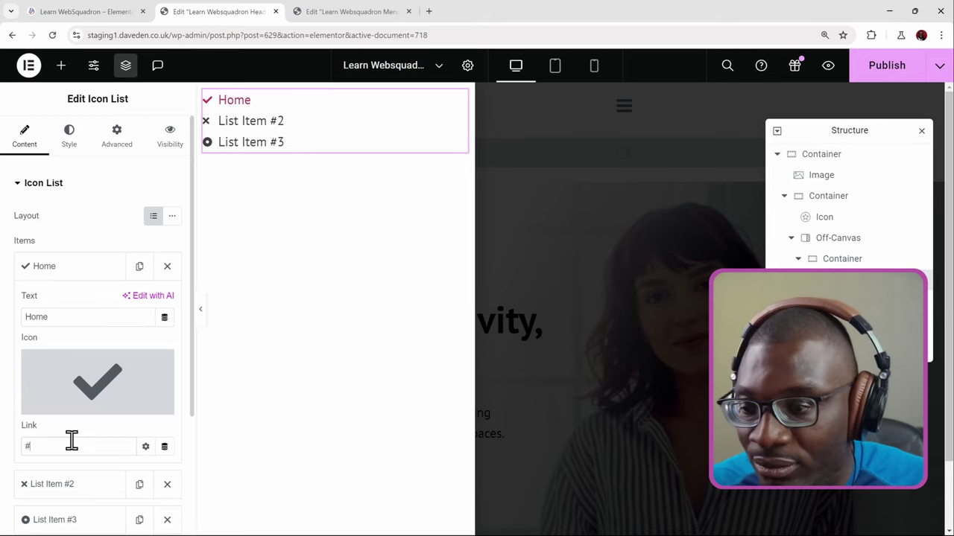
pyautogui.click(85, 266)
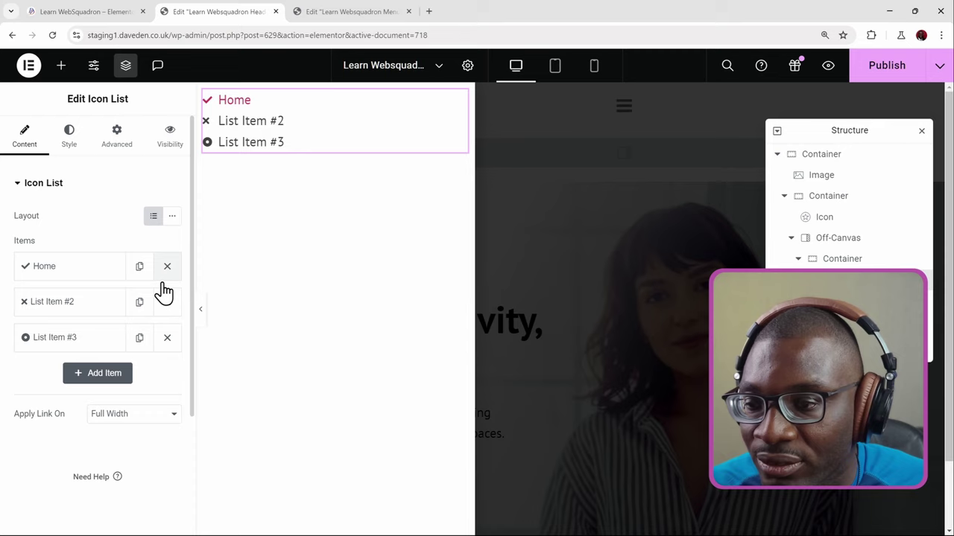
pyautogui.click(76, 266)
pyautogui.click(160, 360)
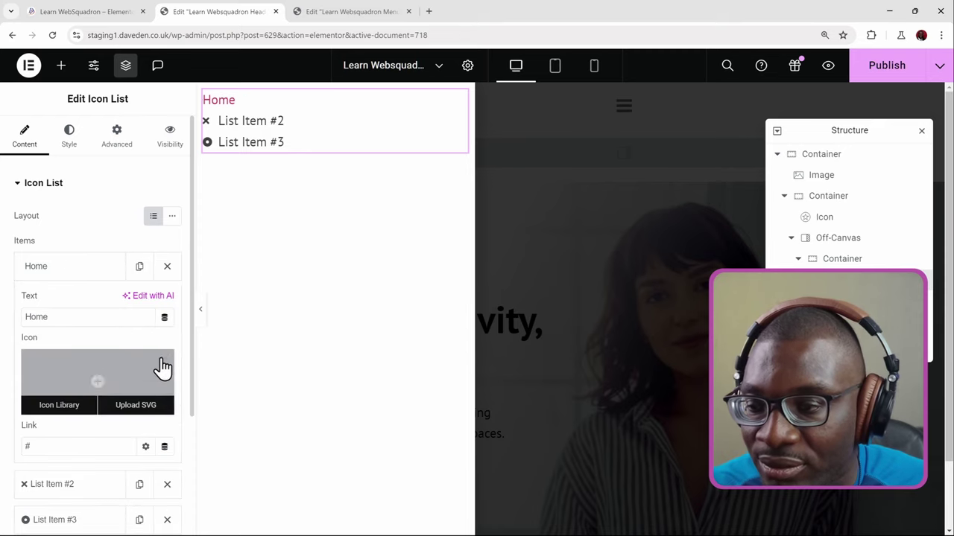
pyautogui.click(73, 270)
# Rename the second list item Contact, remove its icon, and link it to #.
pyautogui.click(70, 303)
pyautogui.tripleClick(79, 356)
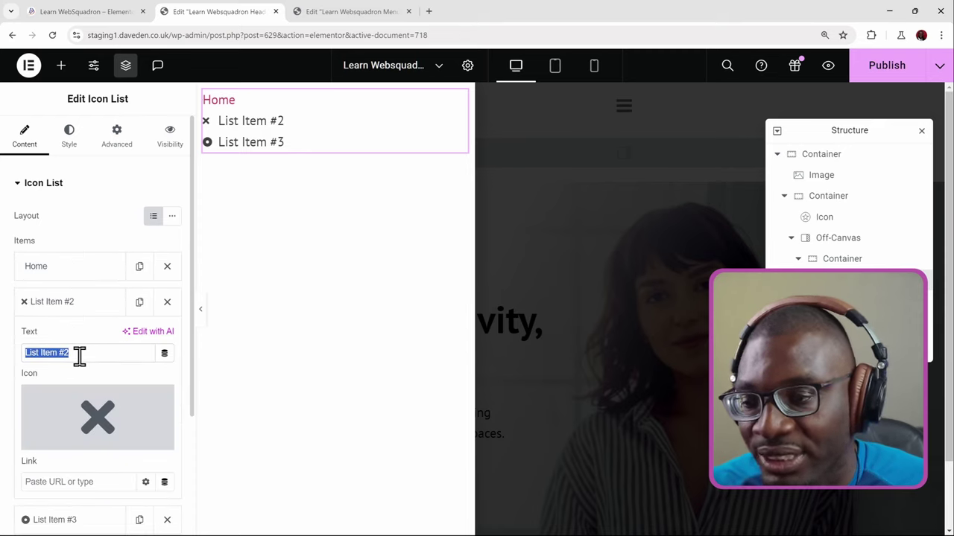
pyautogui.write('Contact')
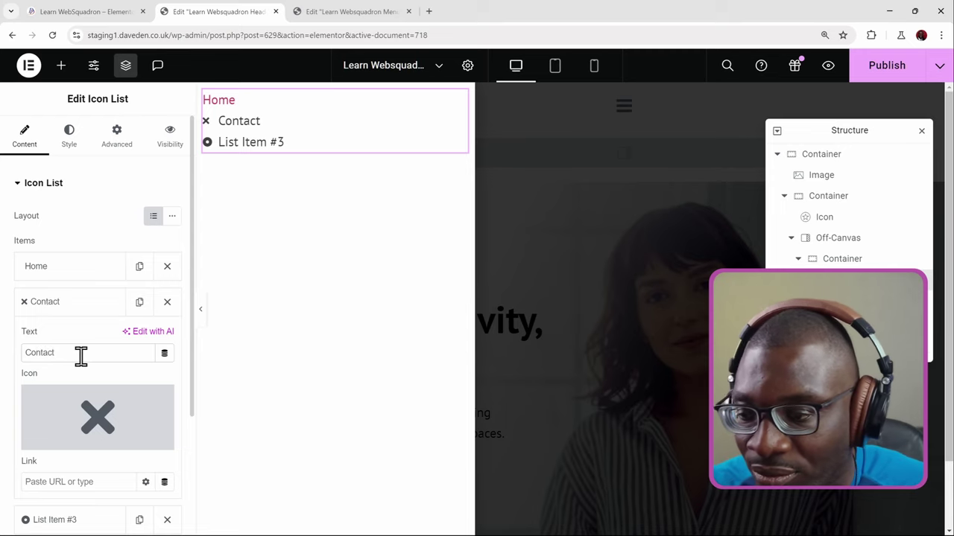
pyautogui.scroll(-1, 97, 358)
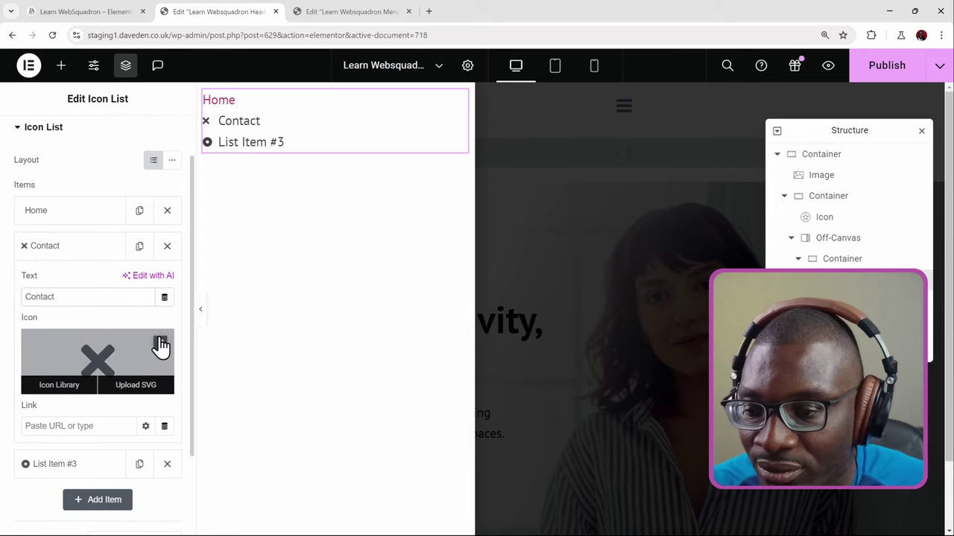
pyautogui.click(158, 340)
pyautogui.click(94, 425)
pyautogui.write('#')
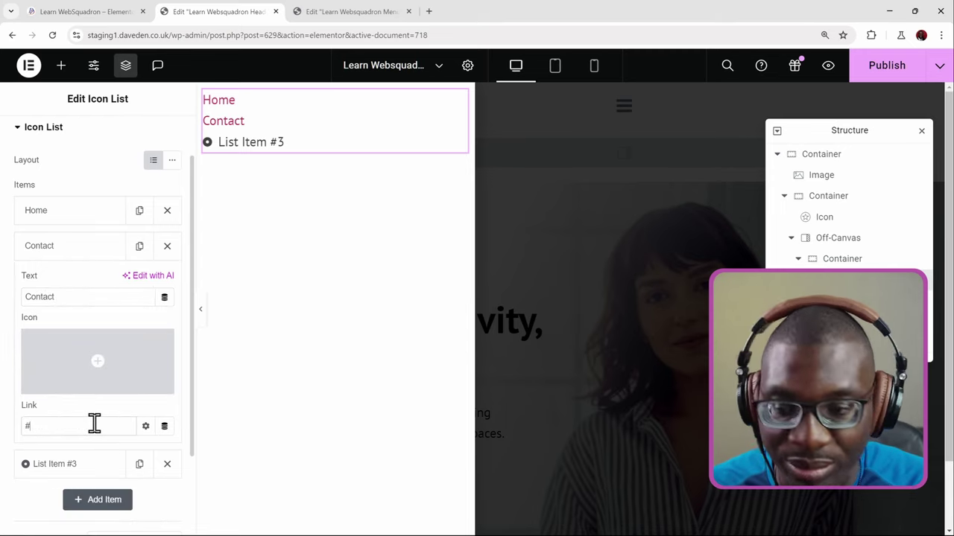
pyautogui.click(69, 259)
# Remove the third list item's icon, rename the item blog, and link it to #.
pyautogui.click(77, 283)
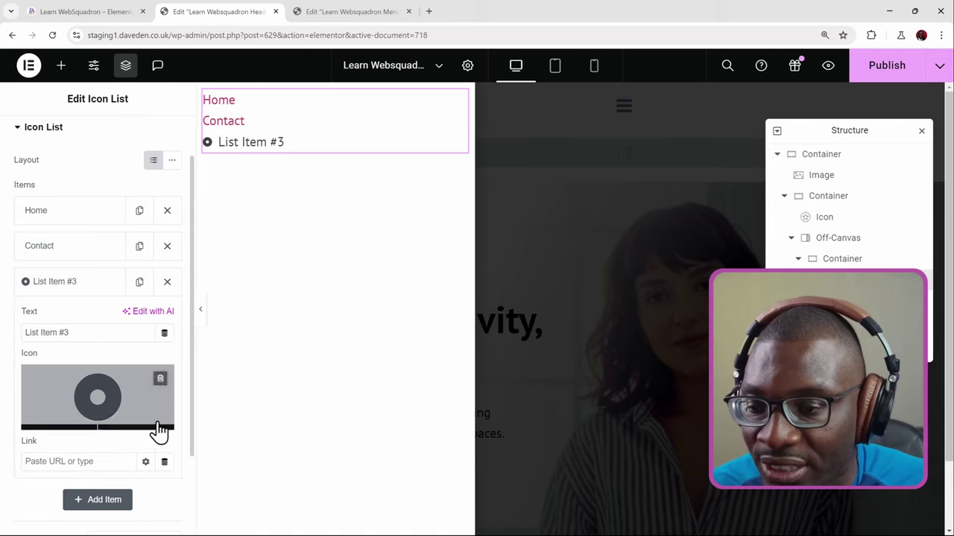
pyautogui.click(162, 378)
pyautogui.tripleClick(75, 336)
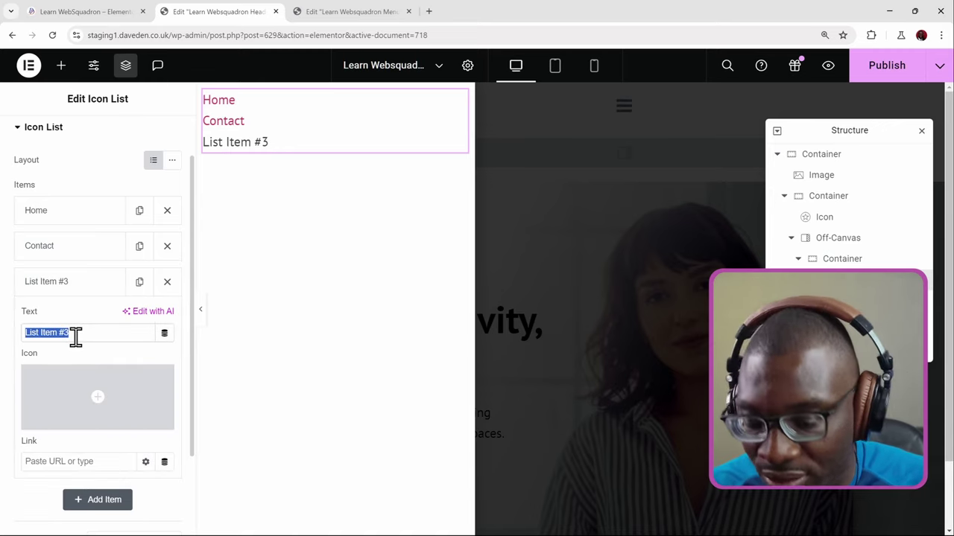
pyautogui.write('blog')
pyautogui.rightClick(75, 336)
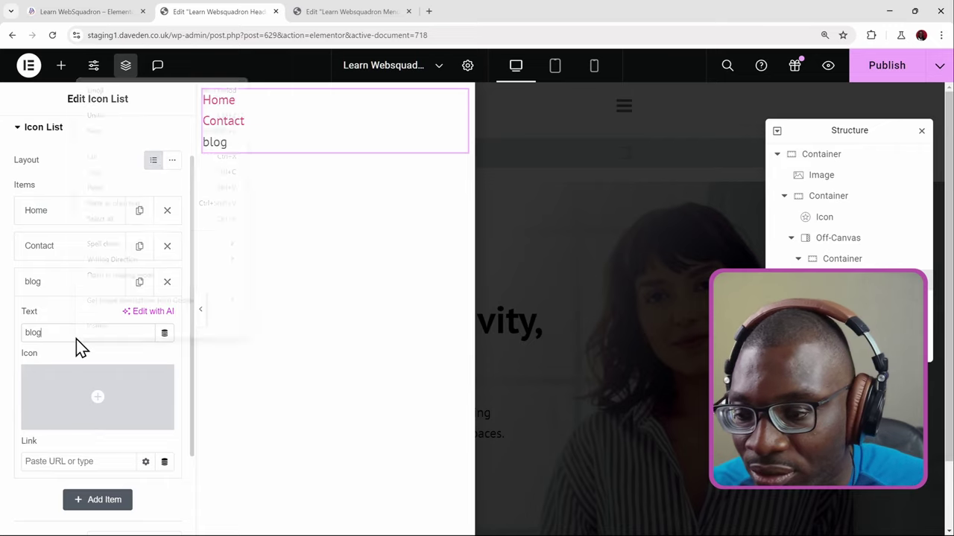
pyautogui.click(102, 461)
pyautogui.write('#')
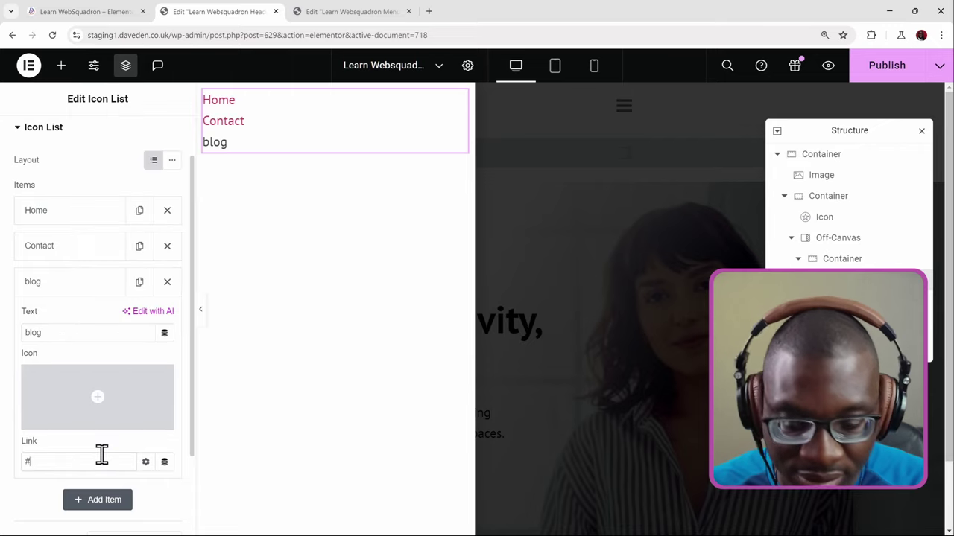
pyautogui.click(94, 283)
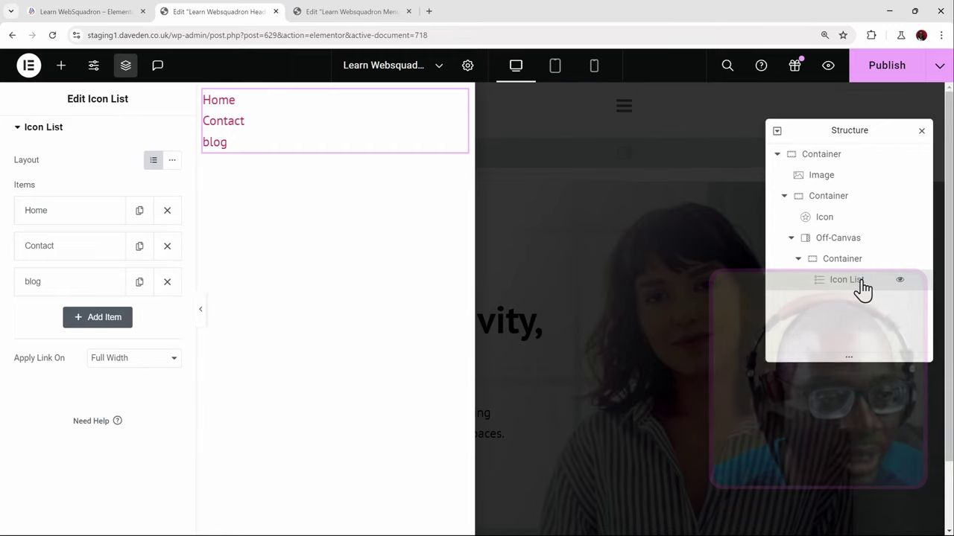
# Duplicate the Off-Canvas Icon List and move the copy into the outer container, directly above the menu Icon.
pyautogui.rightClick(860, 282)
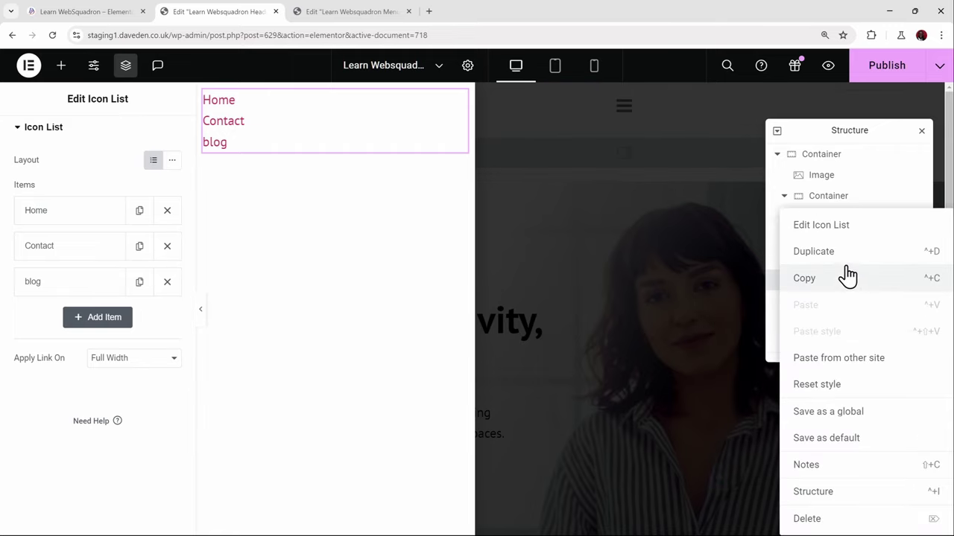
pyautogui.click(837, 278)
pyautogui.rightClick(838, 282)
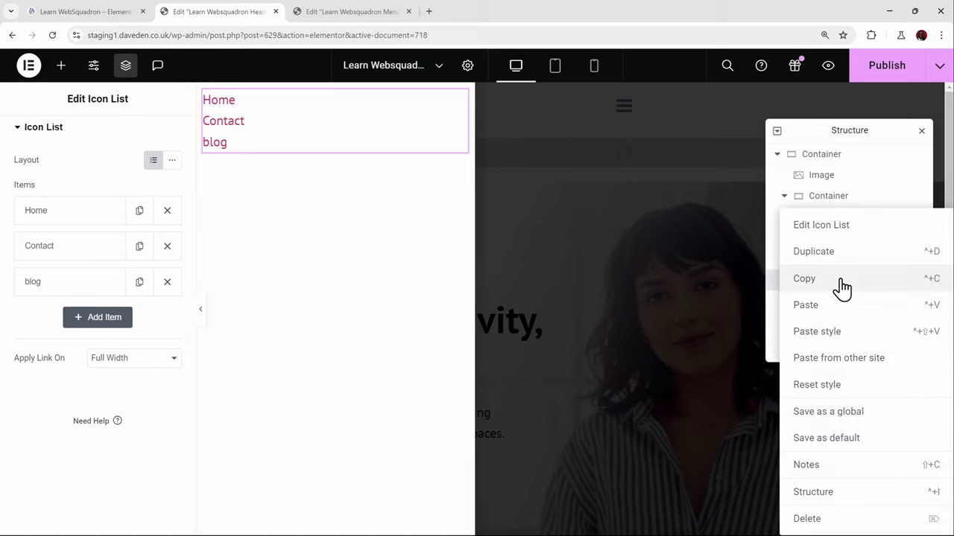
pyautogui.click(831, 253)
pyautogui.moveTo(840, 296); pyautogui.dragTo(858, 230)
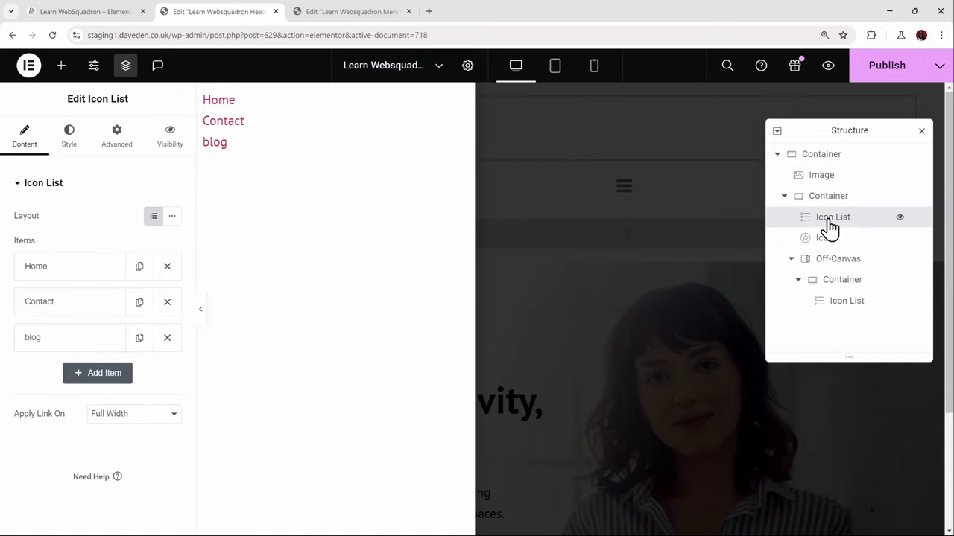
# Rename the copied Icon List in the outer container to Desktop Menu.
pyautogui.doubleClick(829, 220)
pyautogui.write('Desc')
pyautogui.write('k')
pyautogui.press('BackSpace')
pyautogui.press('BackSpace')
pyautogui.write('ktop Menu')
# Rename the container holding the menu elements to Primary Navigation and expand its contents in the structure.
pyautogui.doubleClick(823, 200)
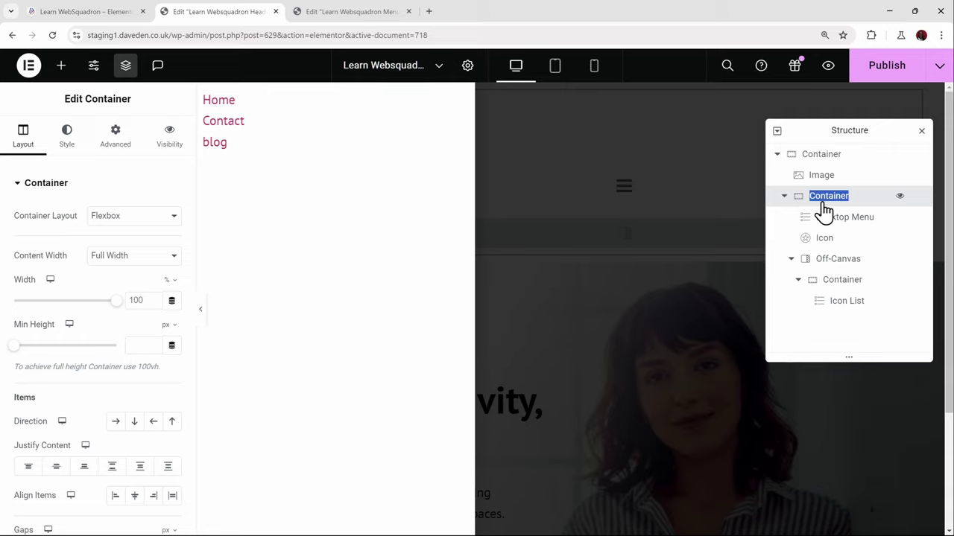
pyautogui.write('Primary Navigation')
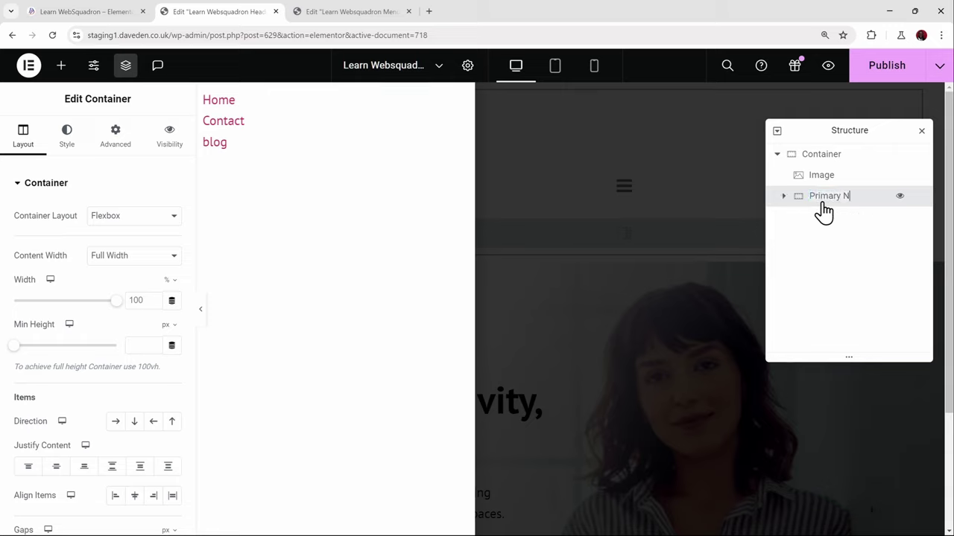
pyautogui.click(783, 198)
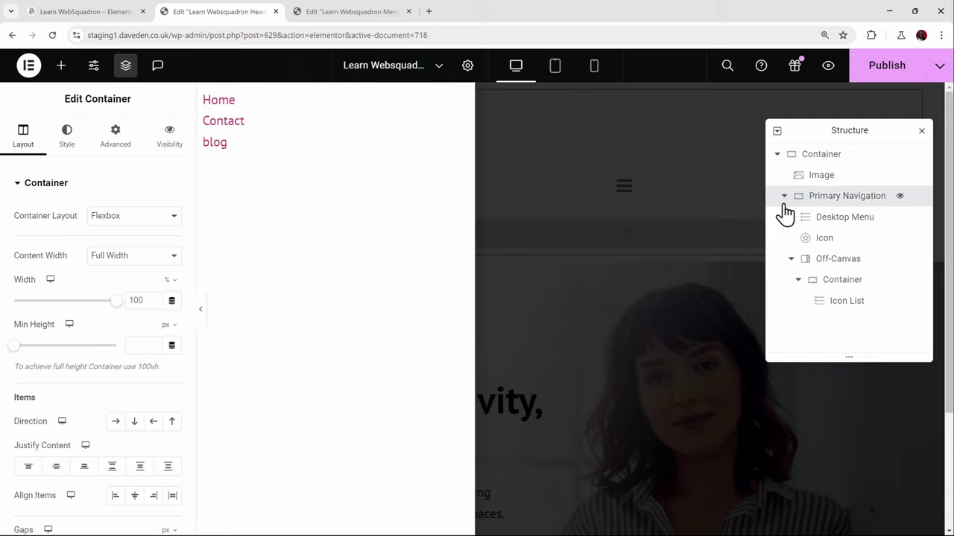
# Rename the Icon element inside Primary Navigation to Mobile Menu Toggle.
pyautogui.doubleClick(826, 240)
pyautogui.write('Mo')
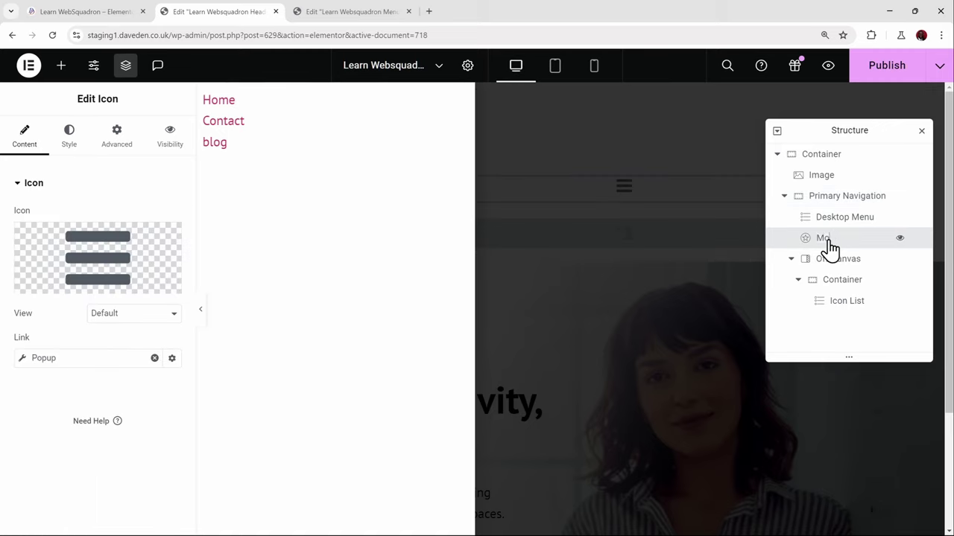
pyautogui.write('bile Mo')
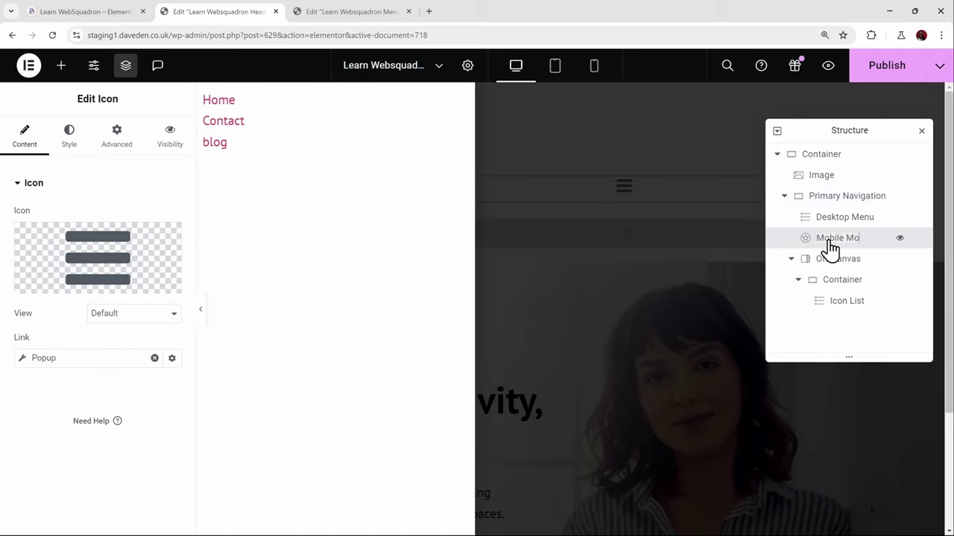
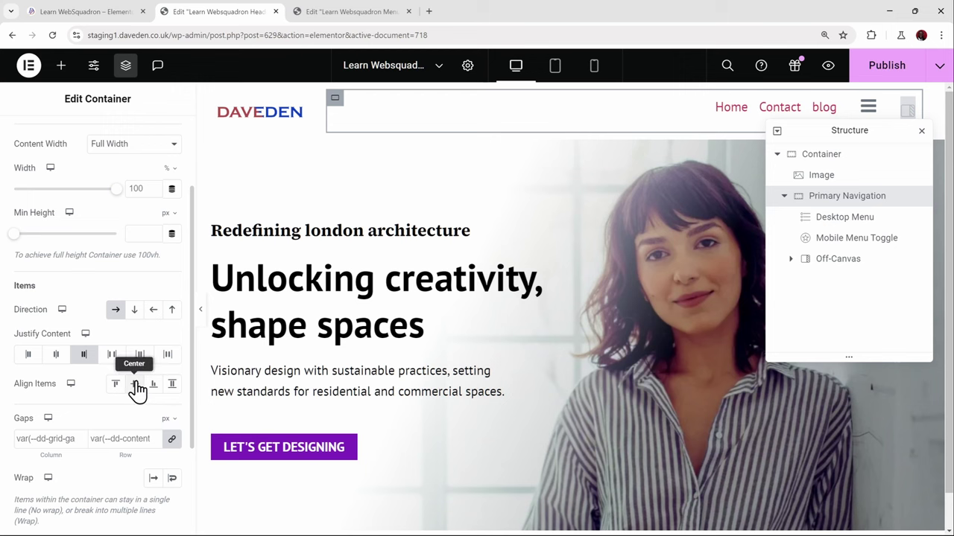
# Center-align the Primary Navigation container's items, set its padding to 0 on all sides, and publish the header.
pyautogui.click(134, 384)
pyautogui.scroll(3, 119, 167)
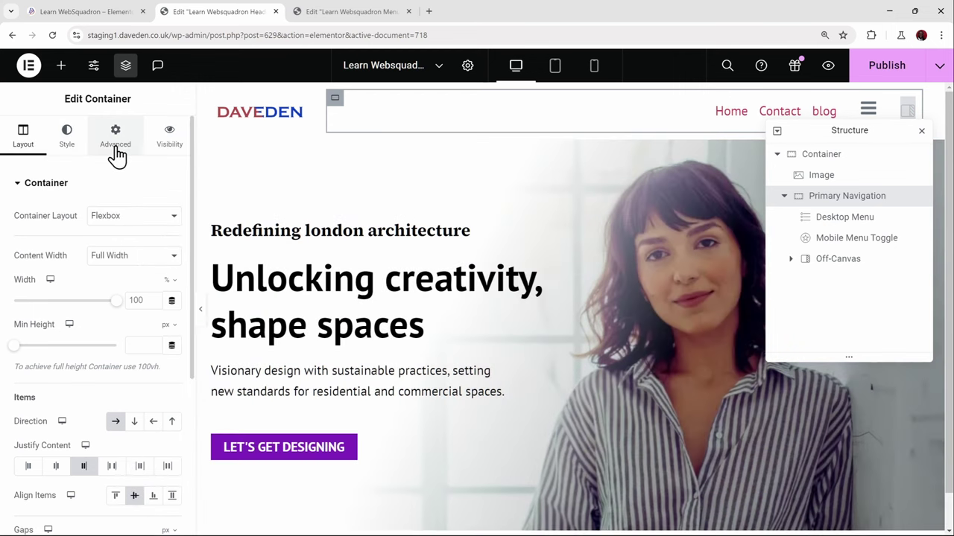
pyautogui.click(116, 141)
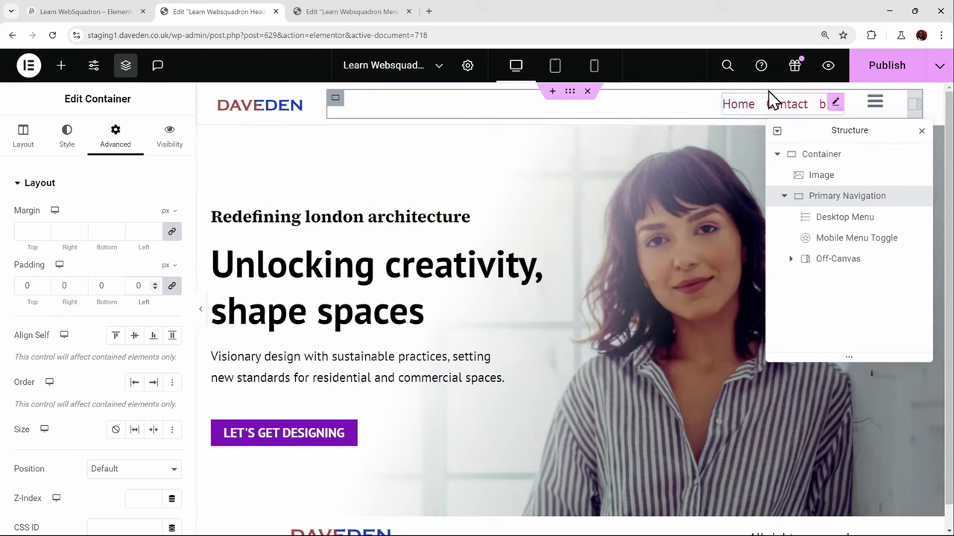
pyautogui.click(883, 69)
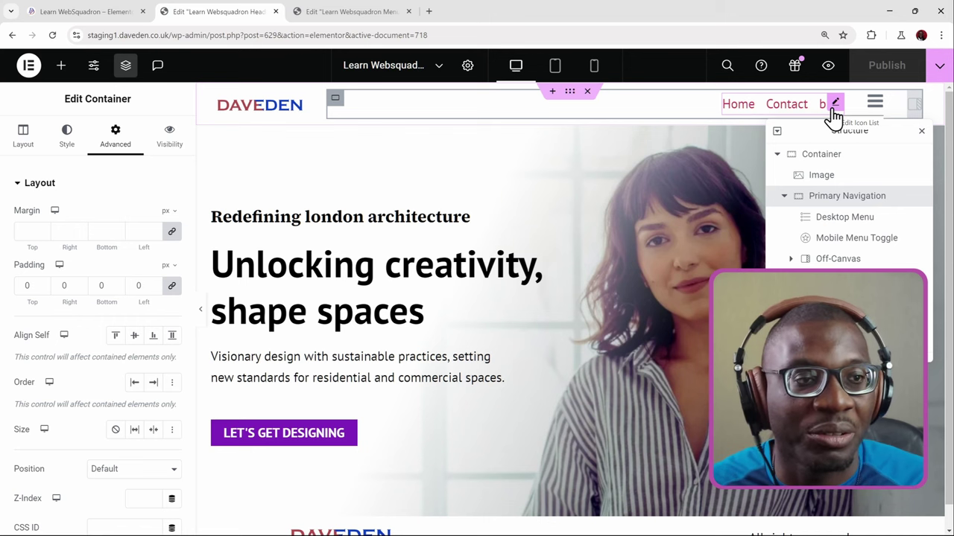
# Hide the Desktop Menu icon list on tablet portrait and mobile portrait.
pyautogui.click(834, 109)
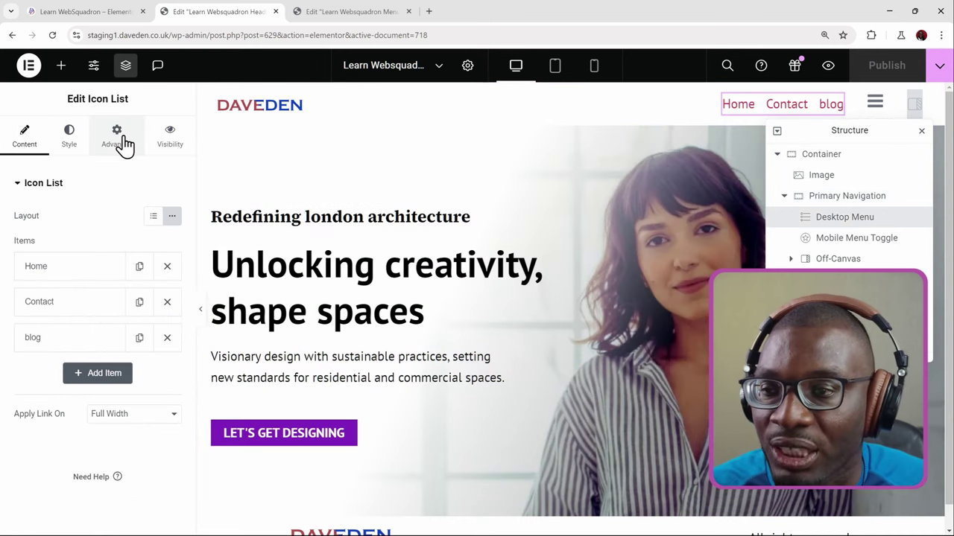
pyautogui.click(119, 142)
pyautogui.scroll(-10, 126, 257)
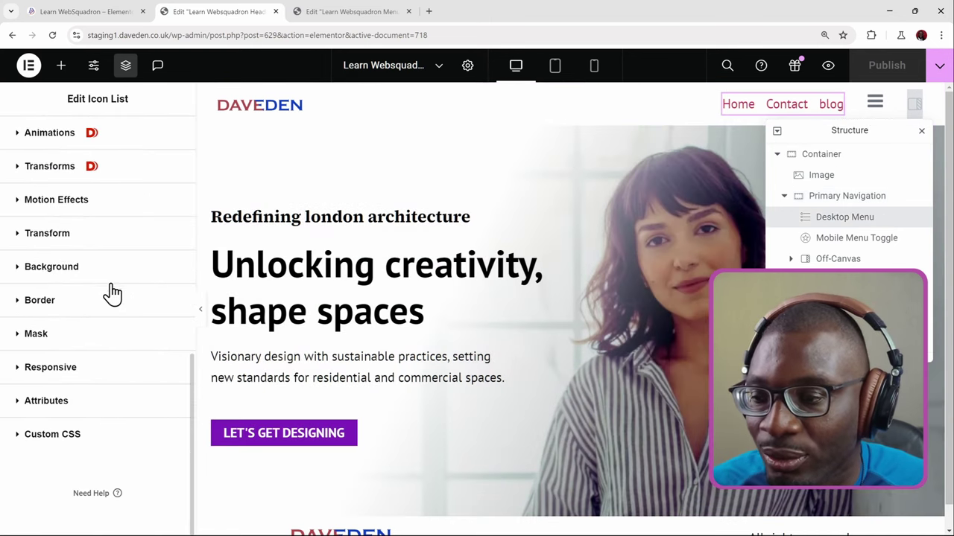
pyautogui.click(68, 367)
pyautogui.scroll(-3, 127, 298)
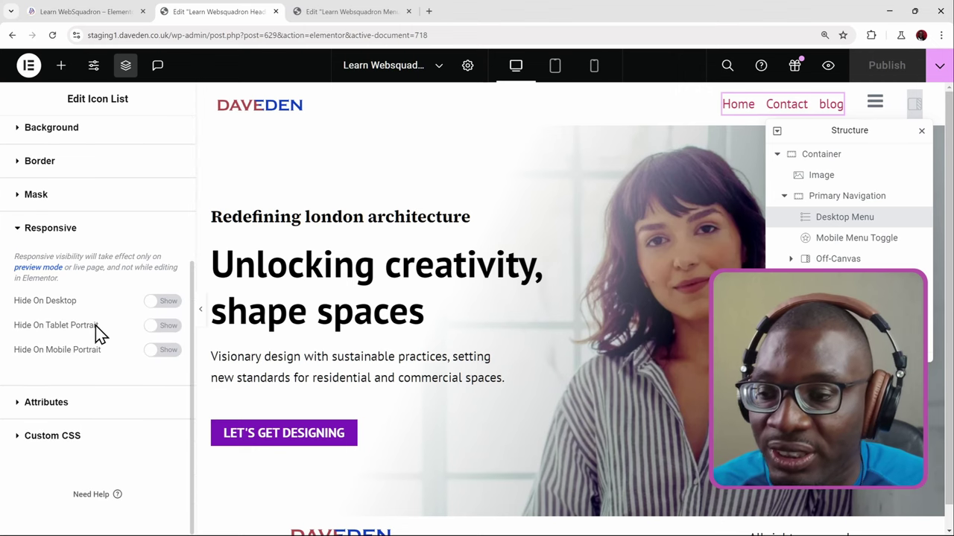
pyautogui.click(158, 326)
pyautogui.click(165, 349)
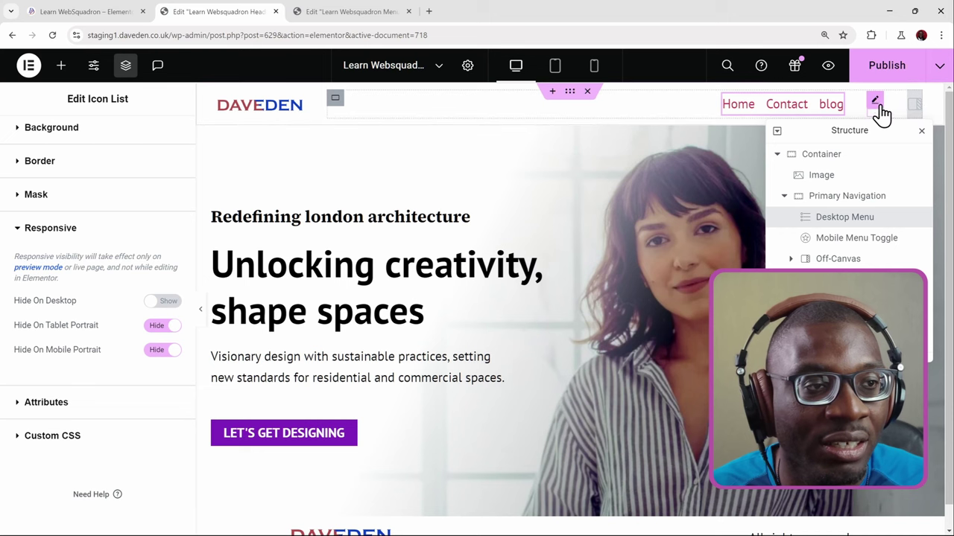
# Hide the Mobile Menu Toggle icon on desktop.
pyautogui.click(879, 111)
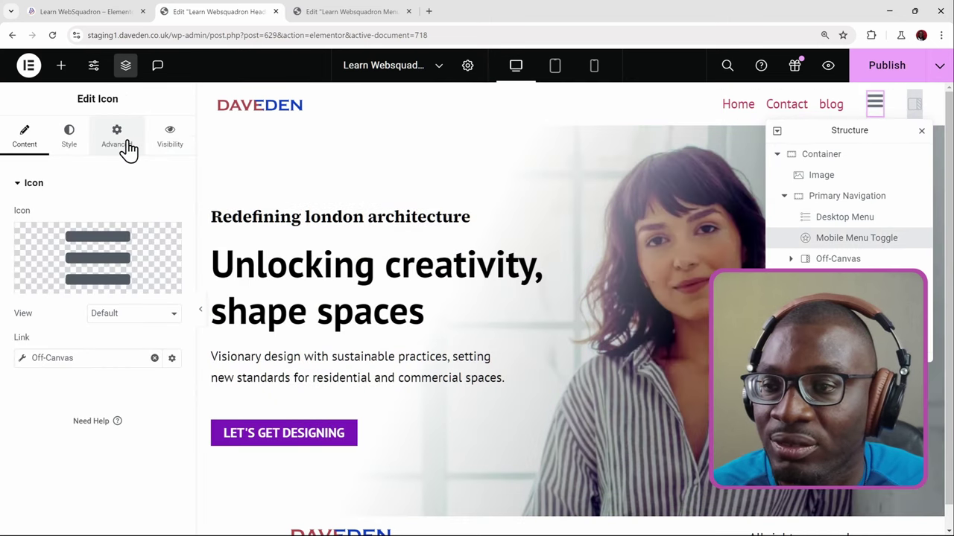
pyautogui.click(123, 143)
pyautogui.scroll(-10, 157, 175)
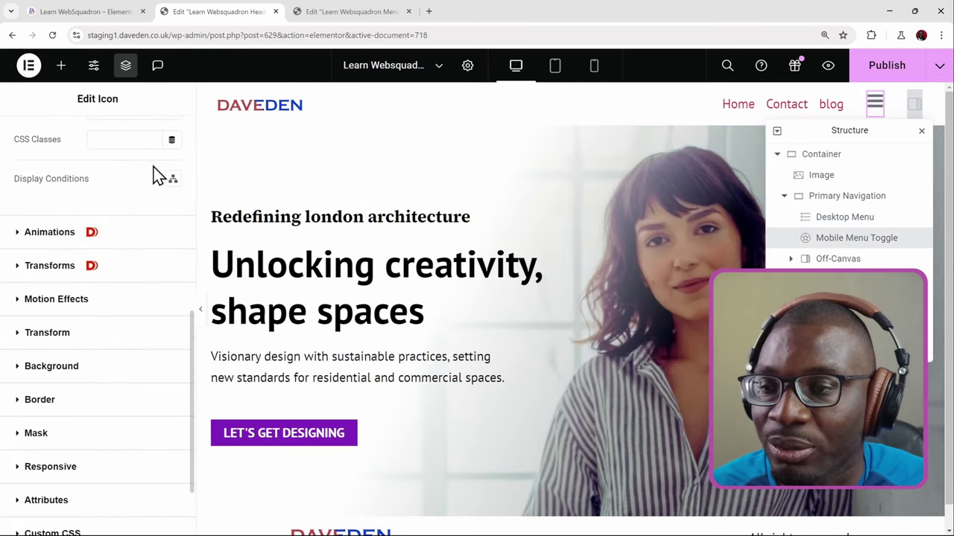
pyautogui.click(50, 367)
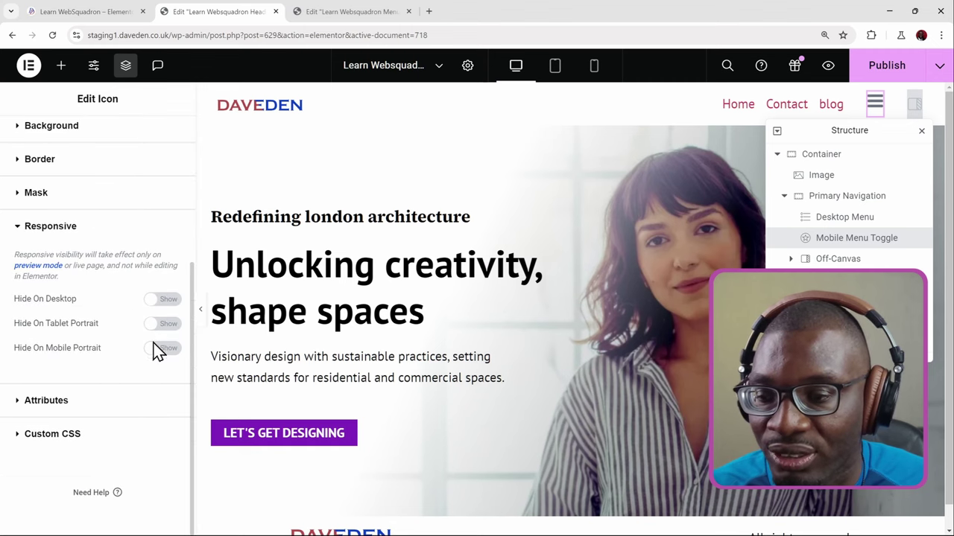
pyautogui.click(163, 299)
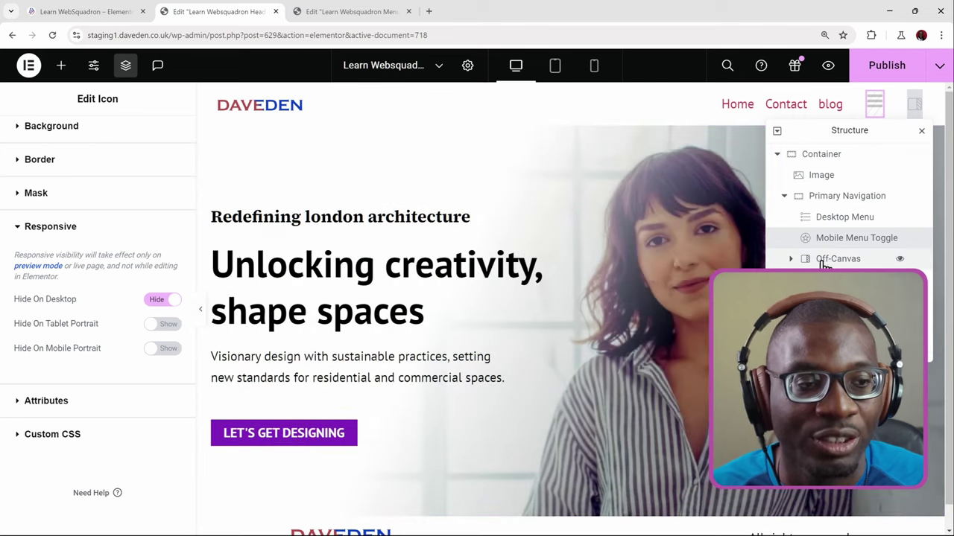
# Publish the header and reload the live page in the other browser window.
pyautogui.click(891, 72)
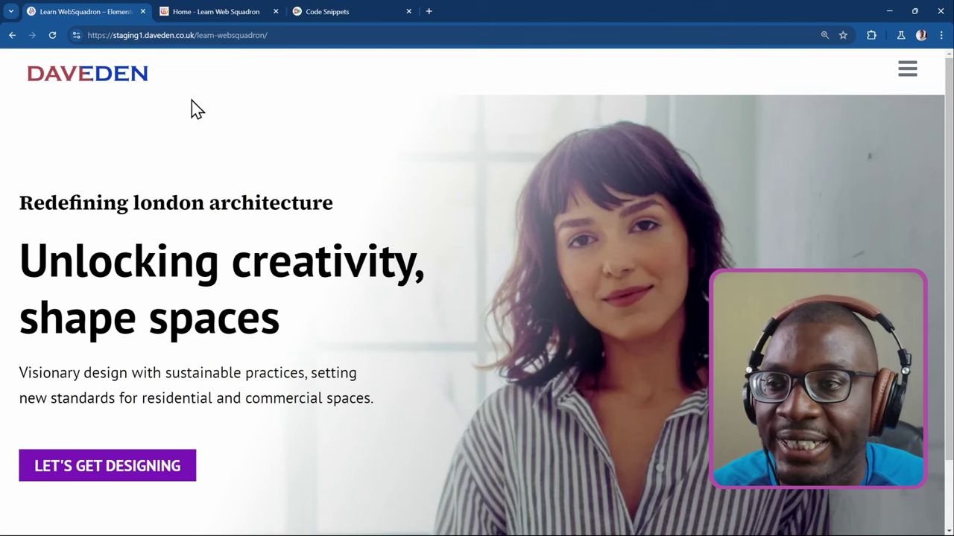
pyautogui.click(53, 35)
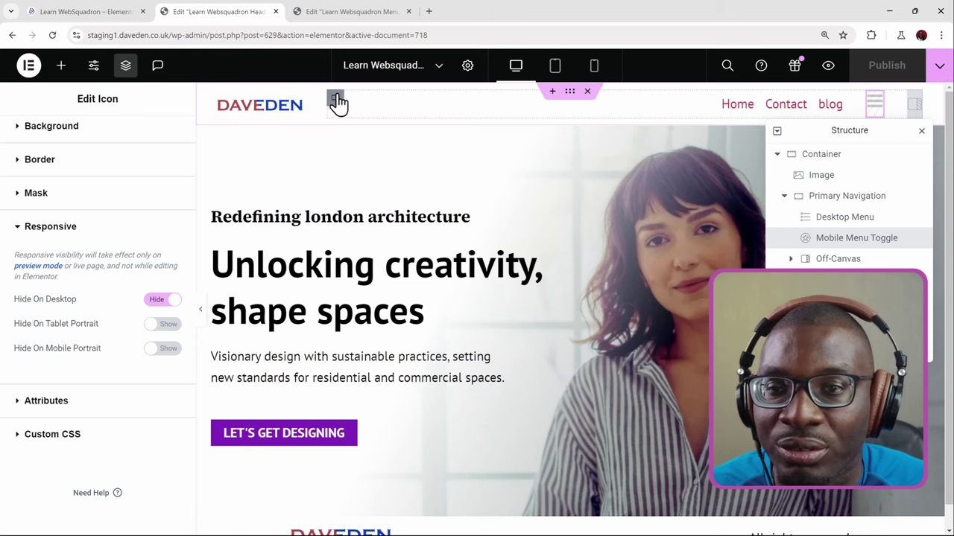
# Check the Primary Navigation container's HTML tag and give the container the custom attribute aria-label | primary.
pyautogui.click(335, 98)
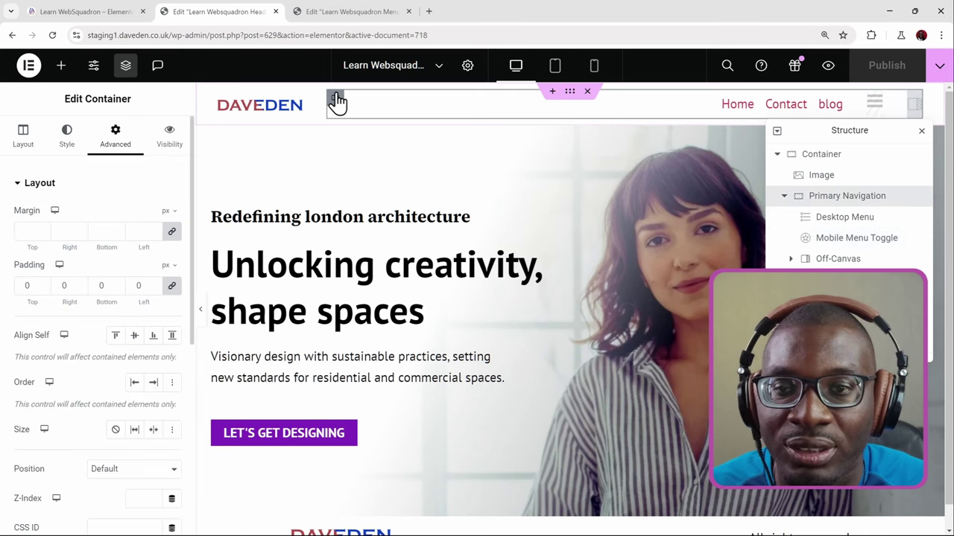
pyautogui.click(22, 142)
pyautogui.scroll(-5, 82, 274)
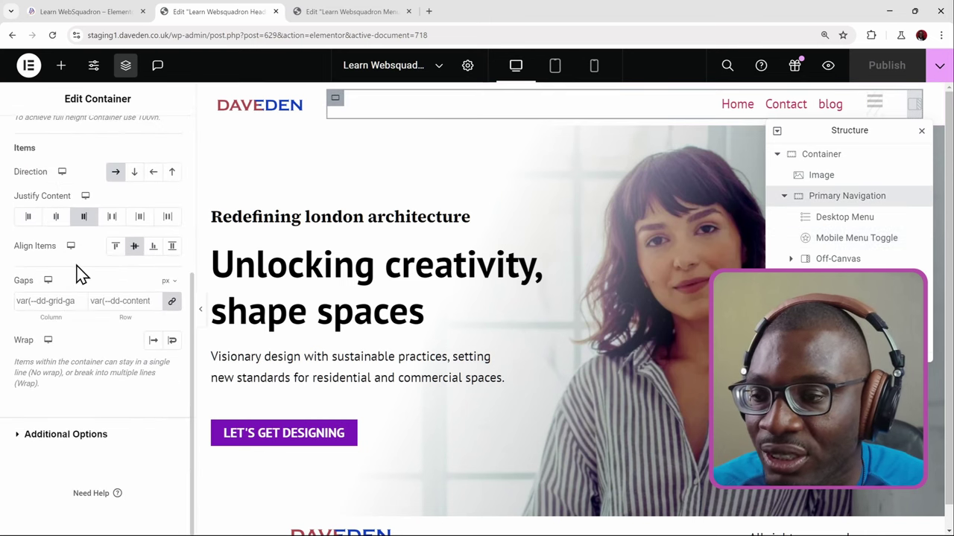
pyautogui.click(71, 436)
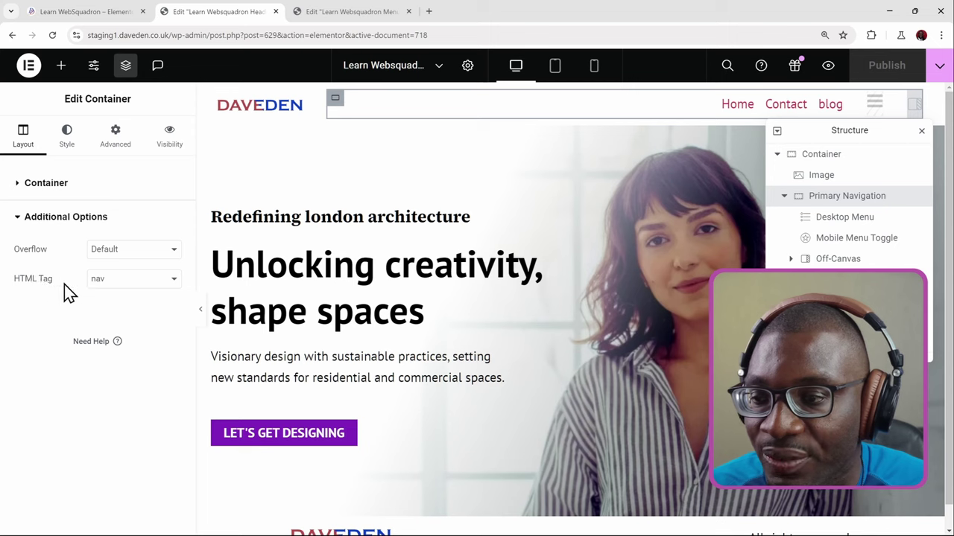
pyautogui.click(114, 145)
pyautogui.scroll(-5, 116, 264)
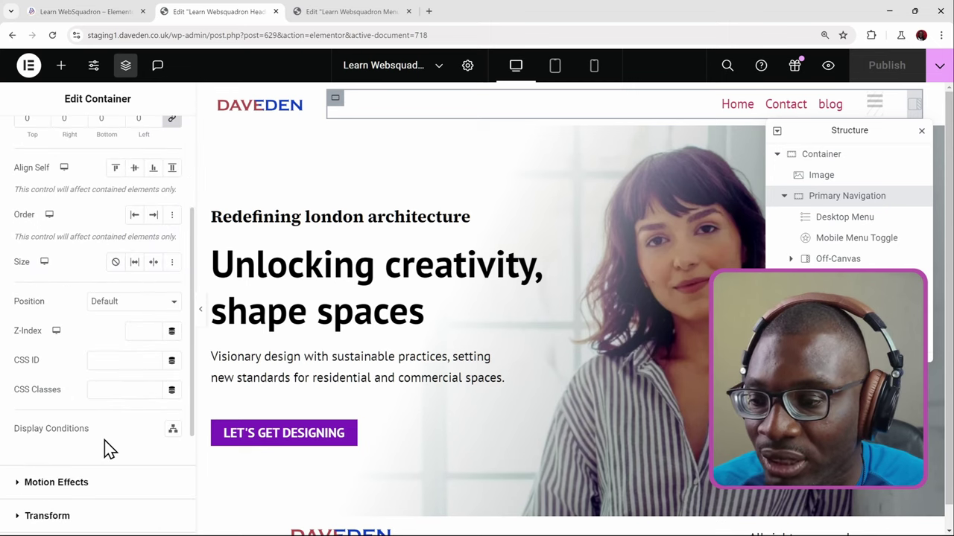
pyautogui.scroll(-3, 97, 458)
pyautogui.scroll(-1, 74, 470)
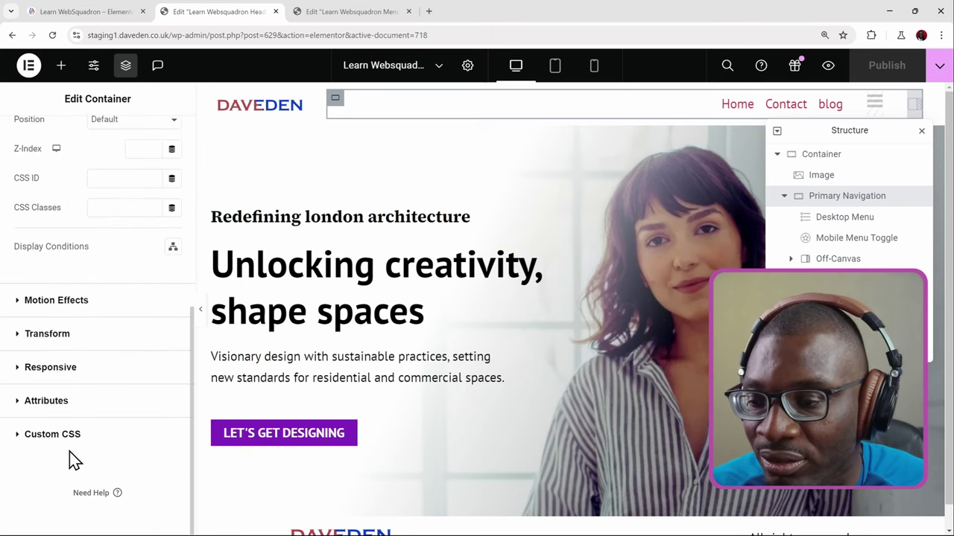
pyautogui.click(44, 403)
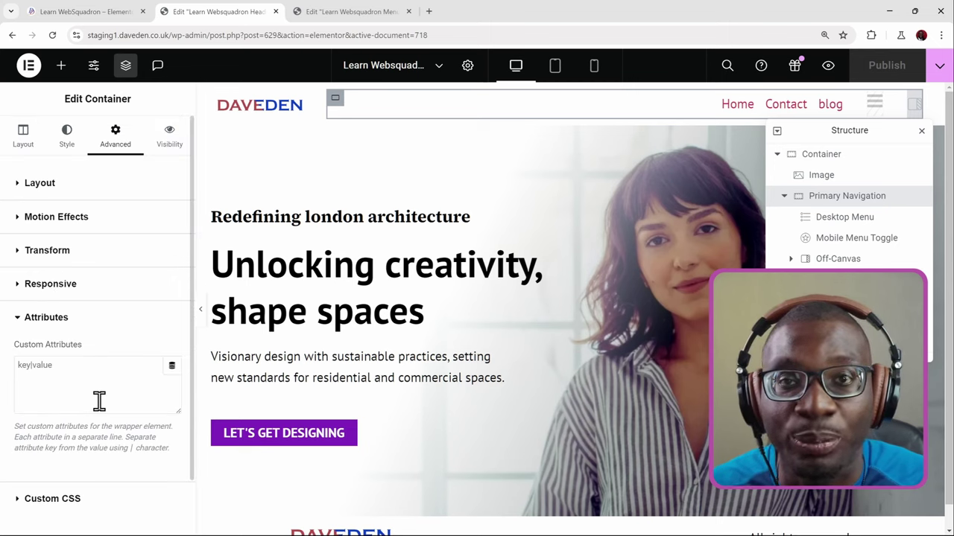
pyautogui.click(122, 372)
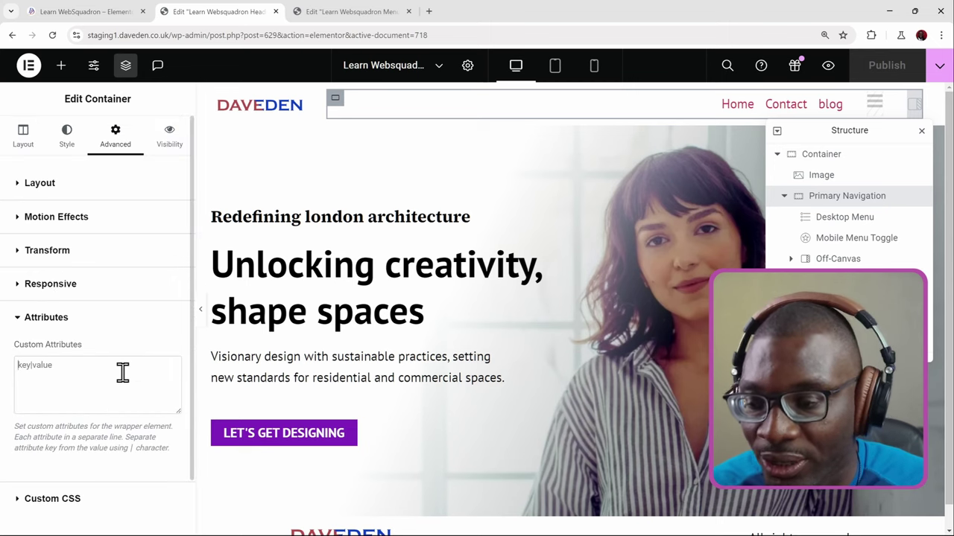
pyautogui.write('aria-')
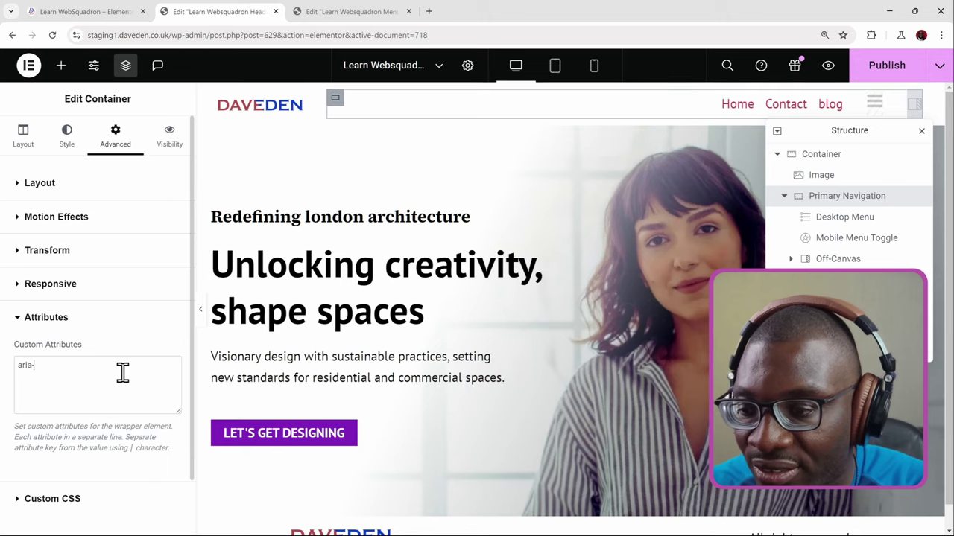
pyautogui.write('label |')
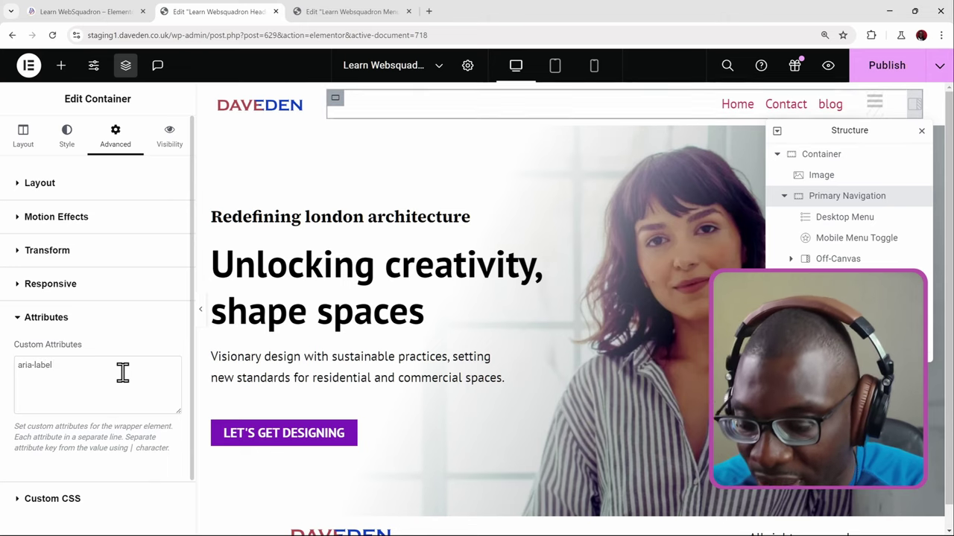
pyautogui.write(' primary')
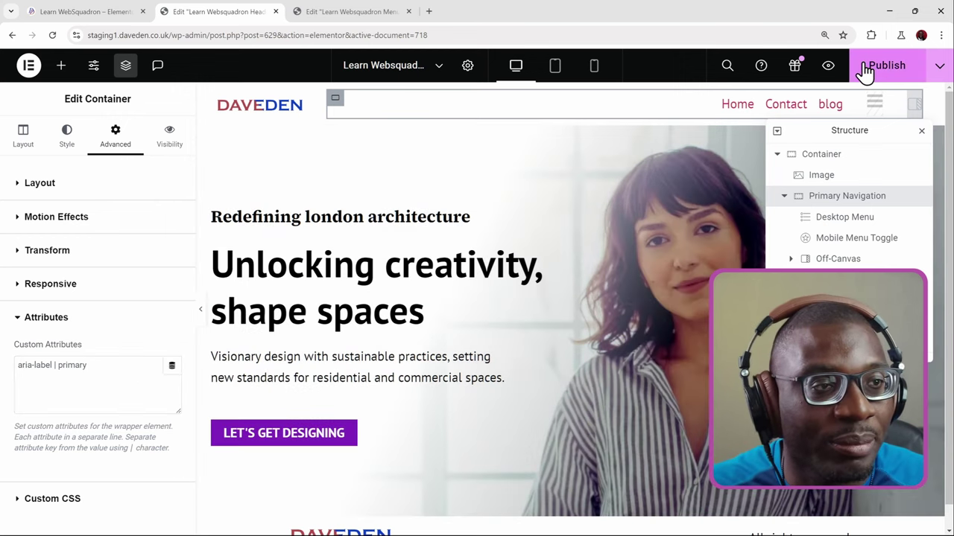
# Publish the header with its labelled navigation container and switch to the live page in the other browser window.
pyautogui.click(864, 67)
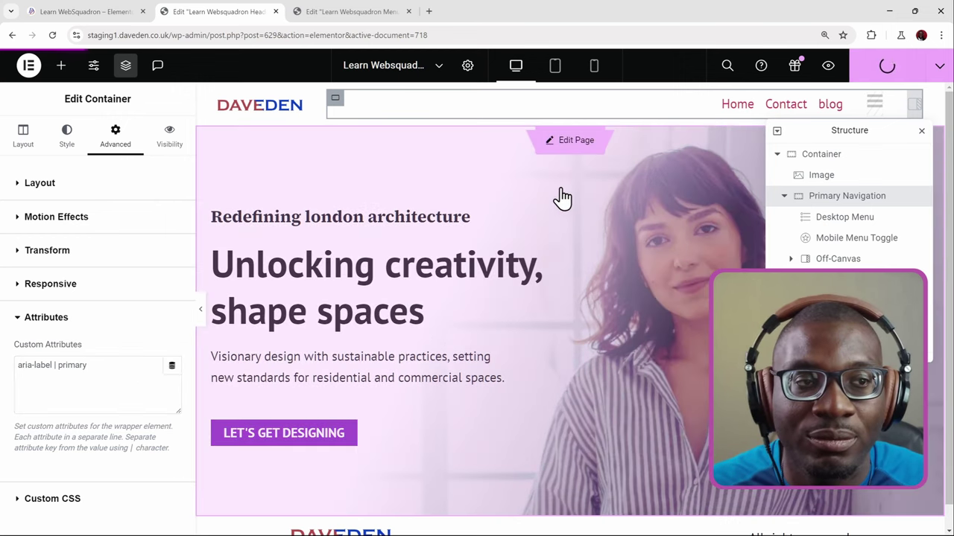
pyautogui.hotkey('alt', 'Tab')
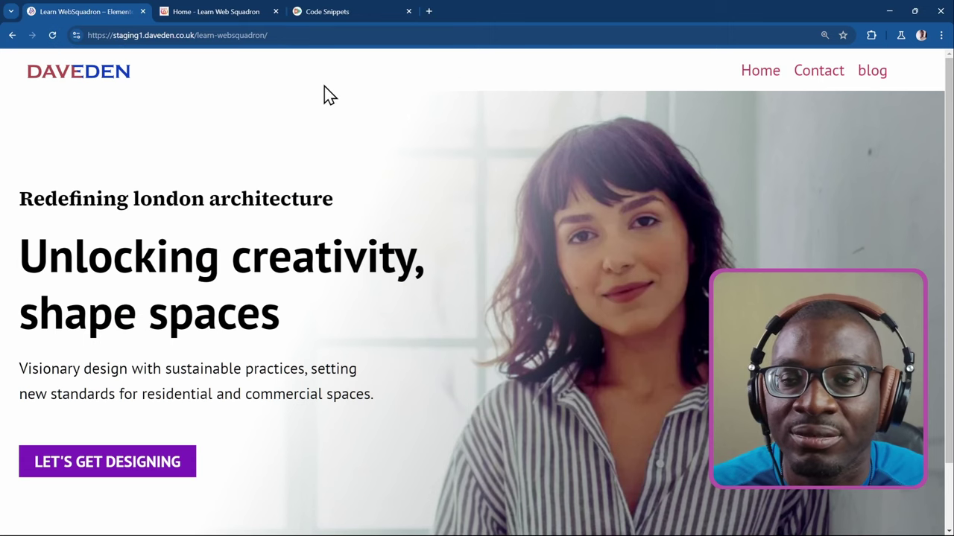
# Show the page's landmarks with Accessibility Insights for Web, review them from header to footer, and turn the overlay off.
pyautogui.click(870, 36)
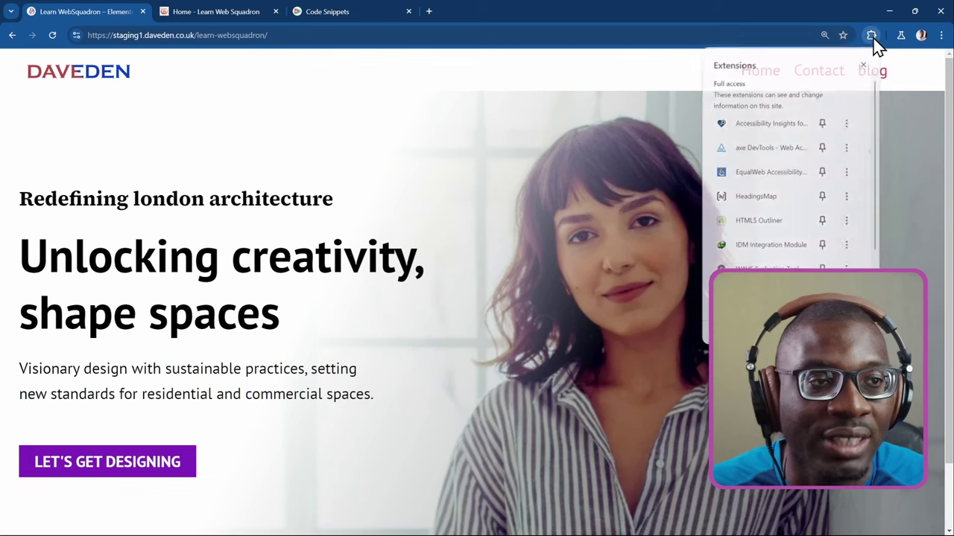
pyautogui.click(757, 127)
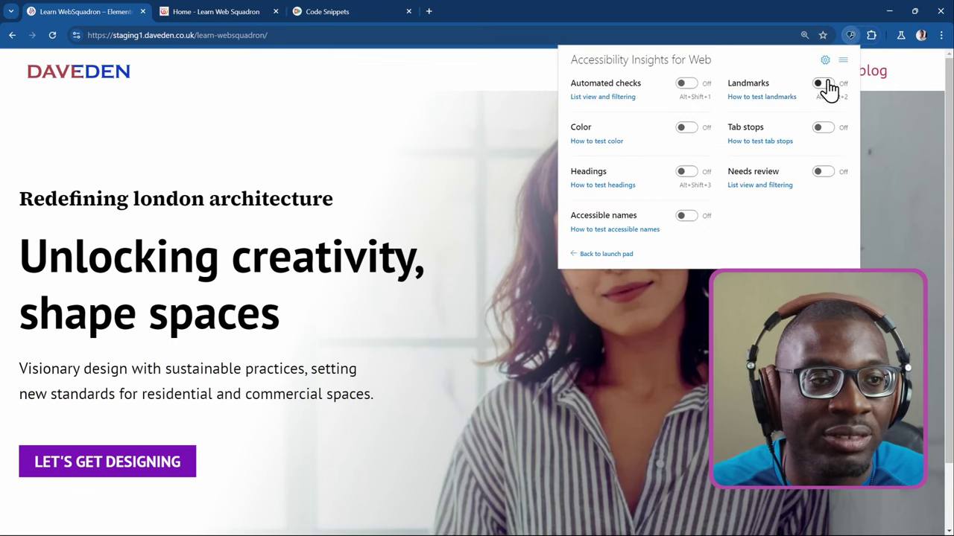
pyautogui.click(820, 84)
pyautogui.click(587, 128)
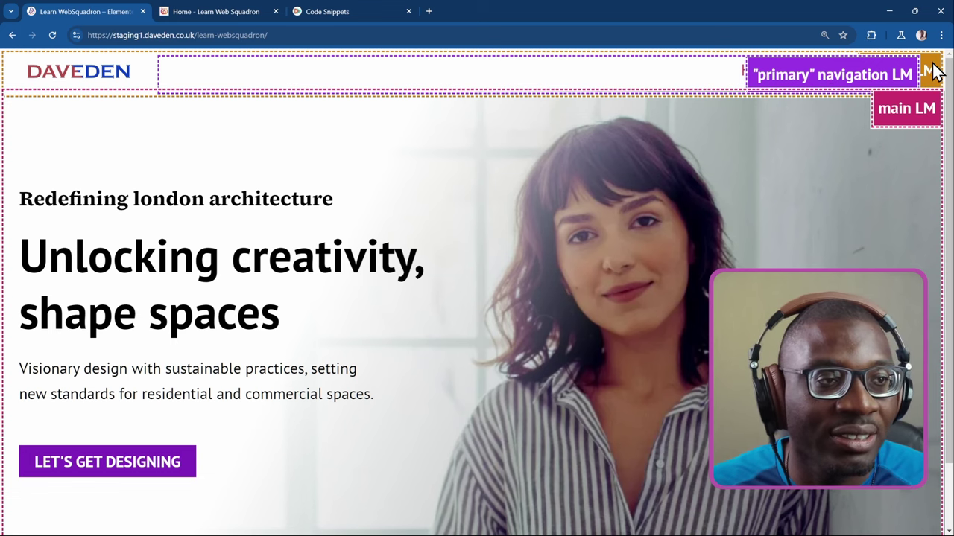
pyautogui.scroll(-2, 929, 87)
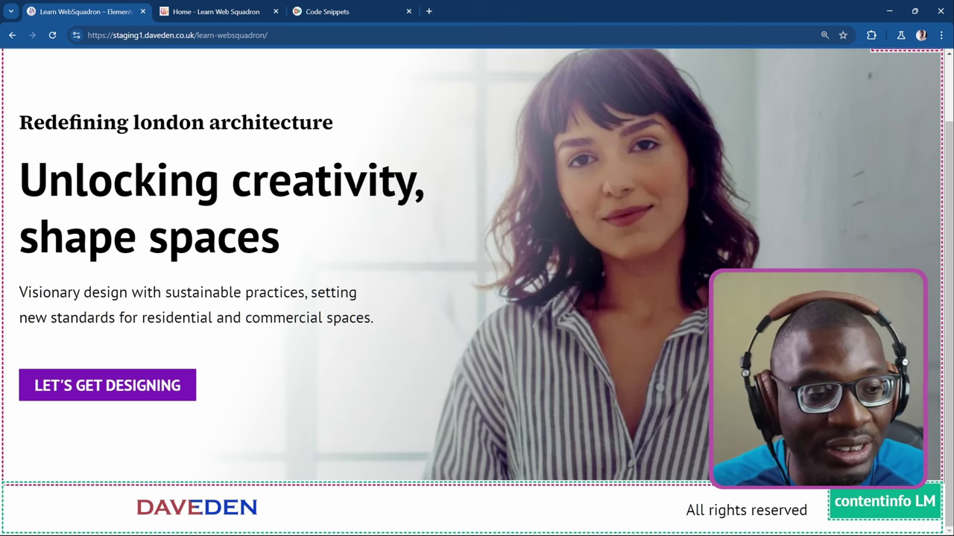
pyautogui.scroll(2, 904, 219)
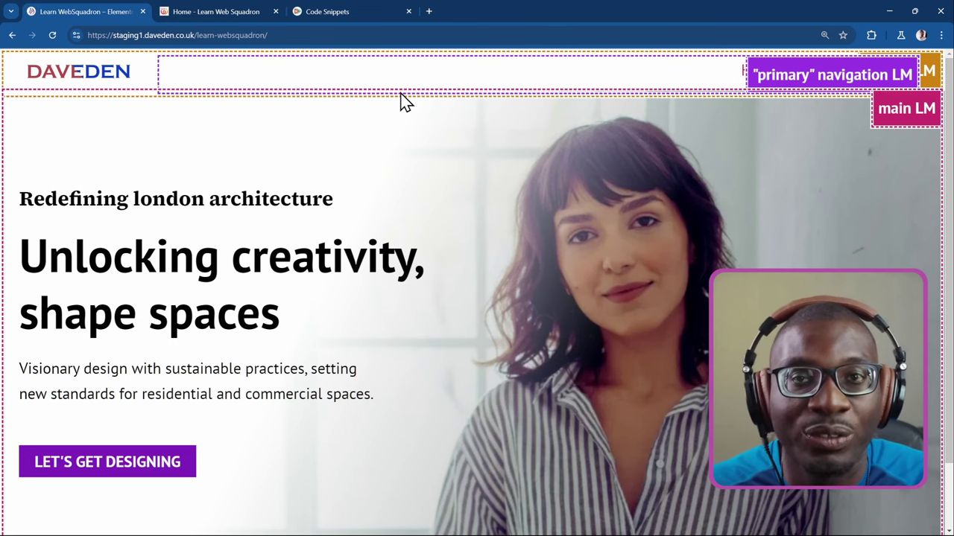
pyautogui.click(875, 38)
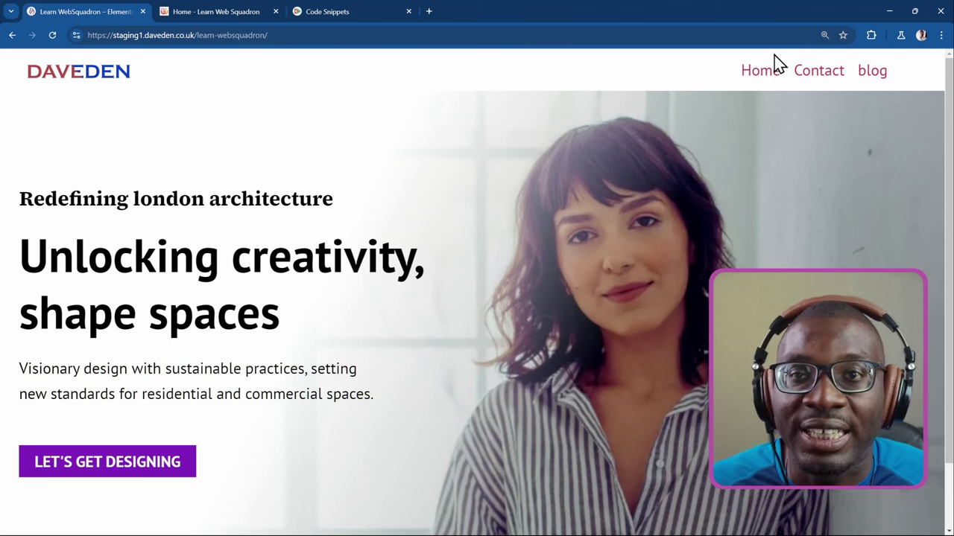
# Inspect the header's nav container in DevTools and examine the list inside the primary navigation in the full-page accessibility tree.
pyautogui.rightClick(721, 76)
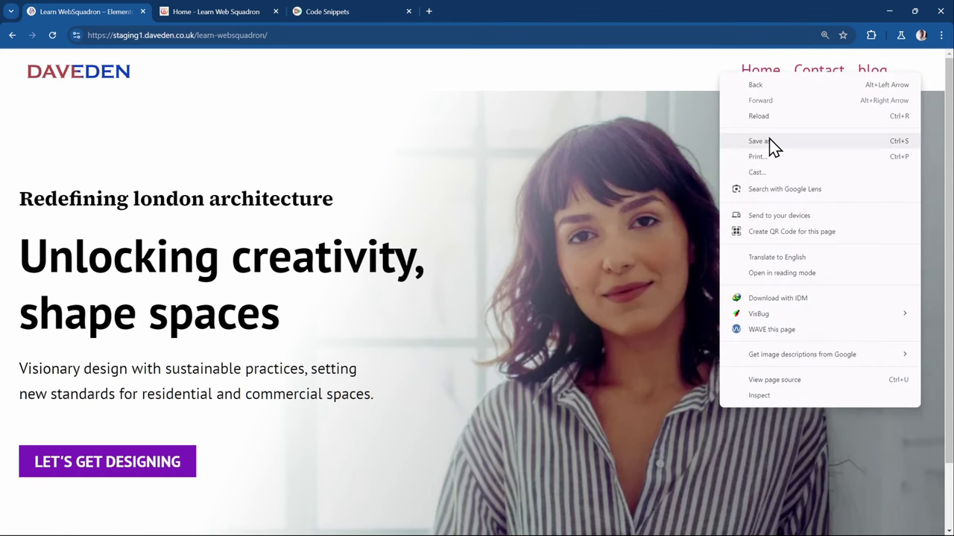
pyautogui.click(776, 400)
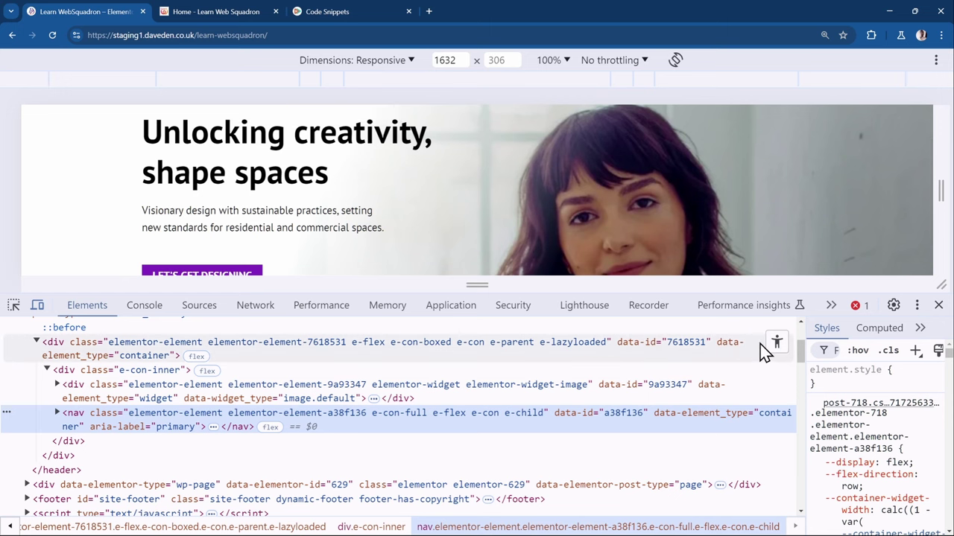
pyautogui.click(776, 342)
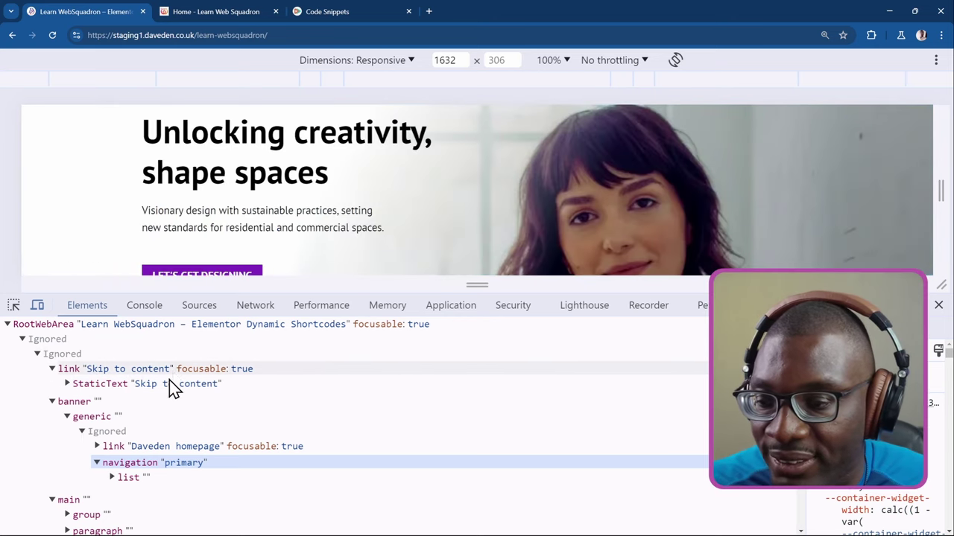
pyautogui.click(51, 369)
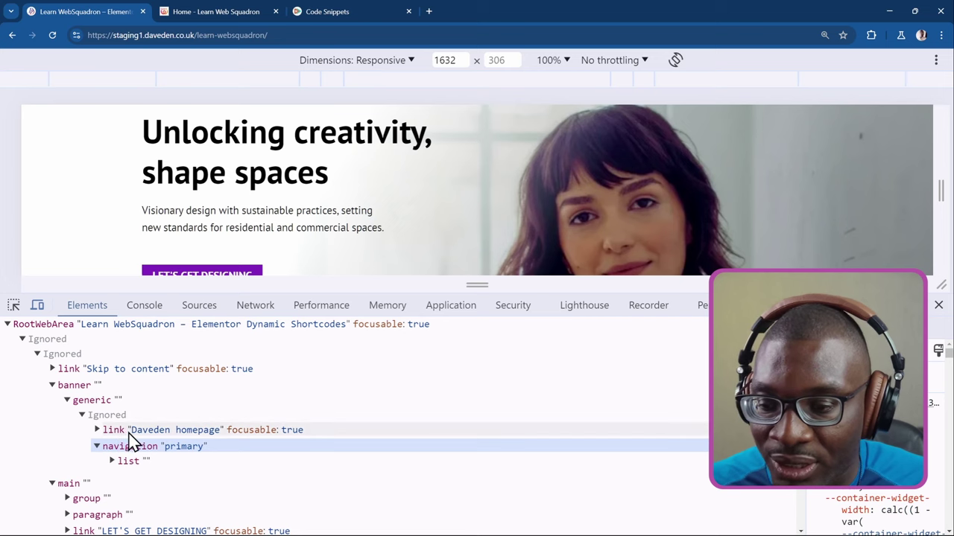
pyautogui.scroll(1, 256, 238)
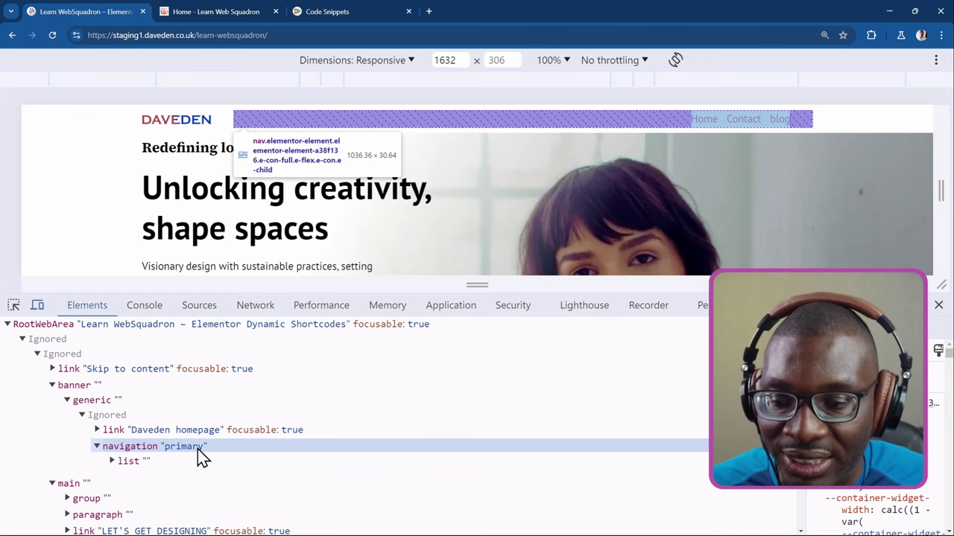
pyautogui.click(112, 462)
pyautogui.scroll(-3, 182, 469)
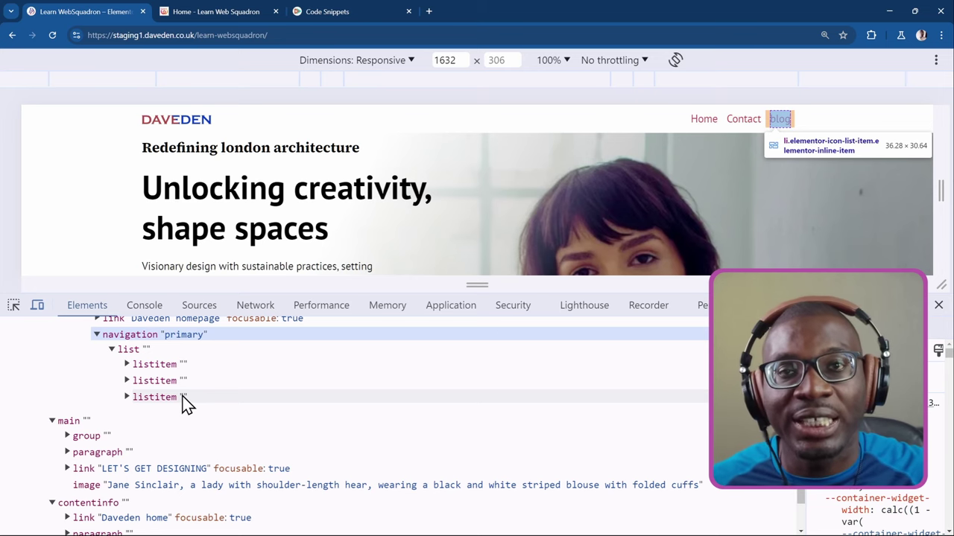
pyautogui.scroll(1, 179, 400)
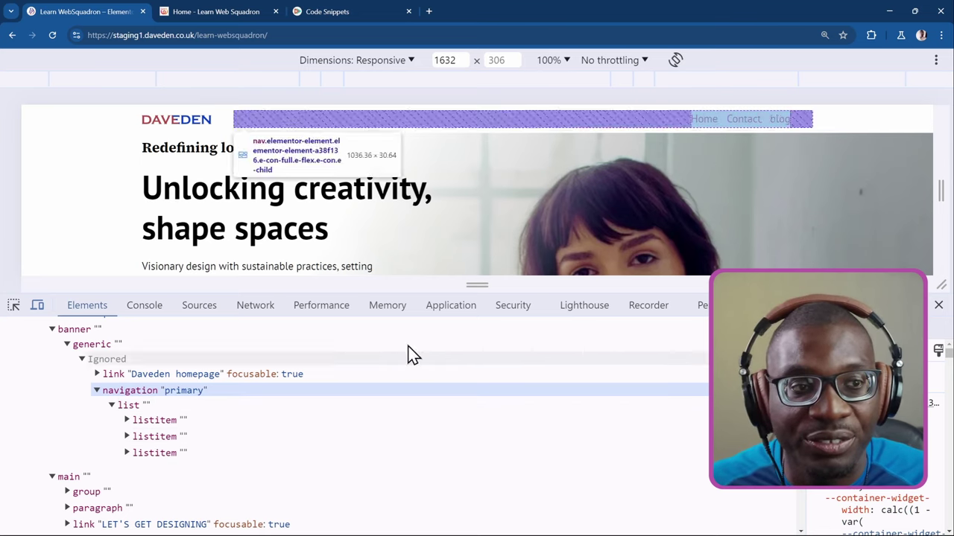
# Narrow the responsive preview to 737 px, examine the opened Off-Canvas menu's dialog and list in the accessibility tree, and close DevTools and the menu.
pyautogui.moveTo(942, 193); pyautogui.dragTo(692, 193)
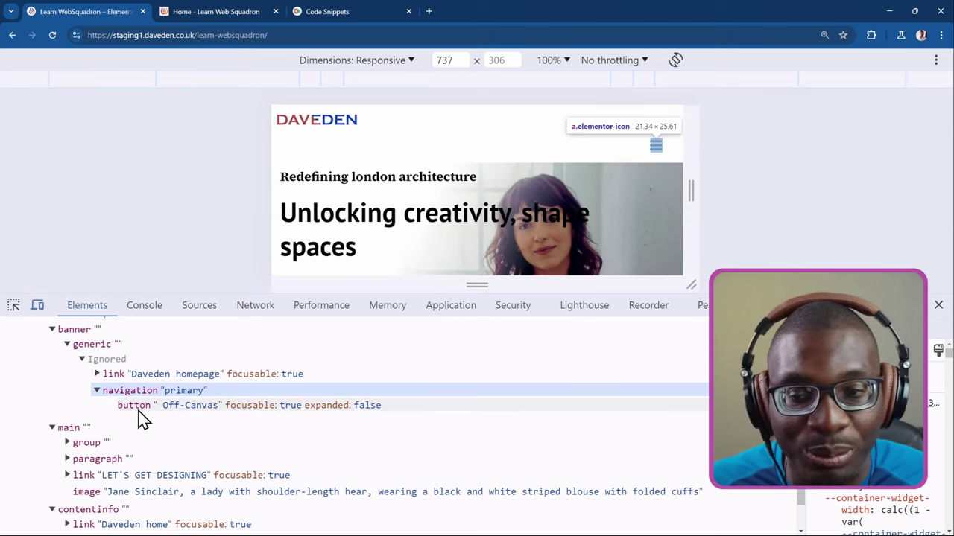
pyautogui.click(138, 411)
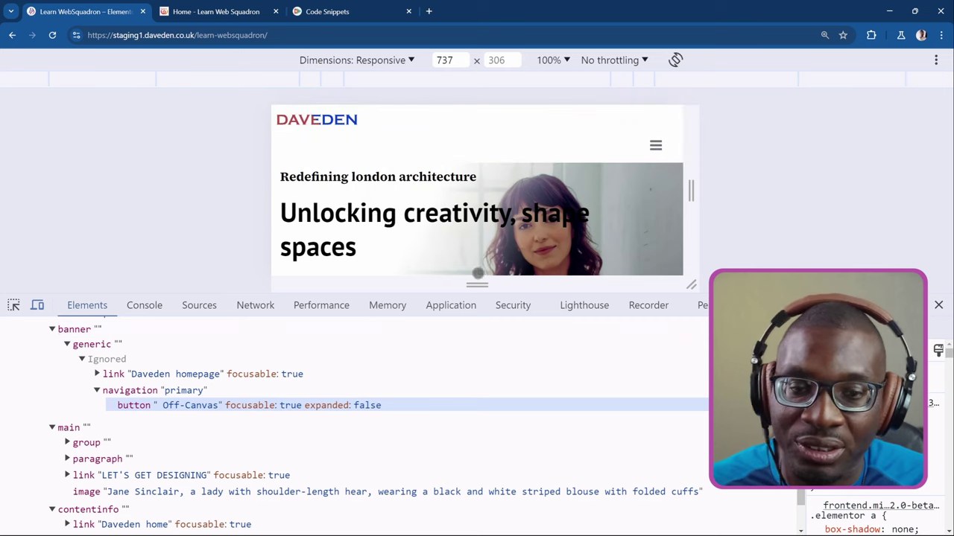
pyautogui.click(655, 146)
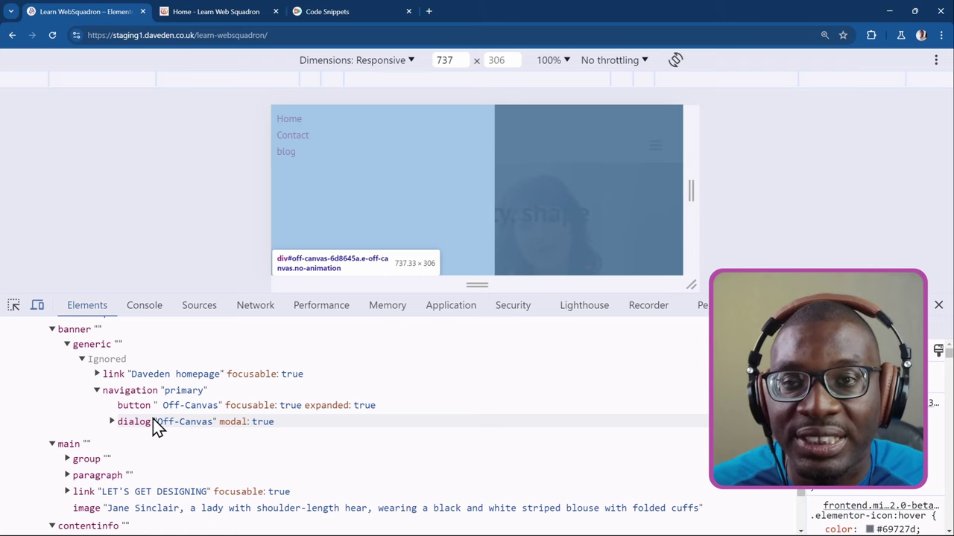
pyautogui.click(113, 422)
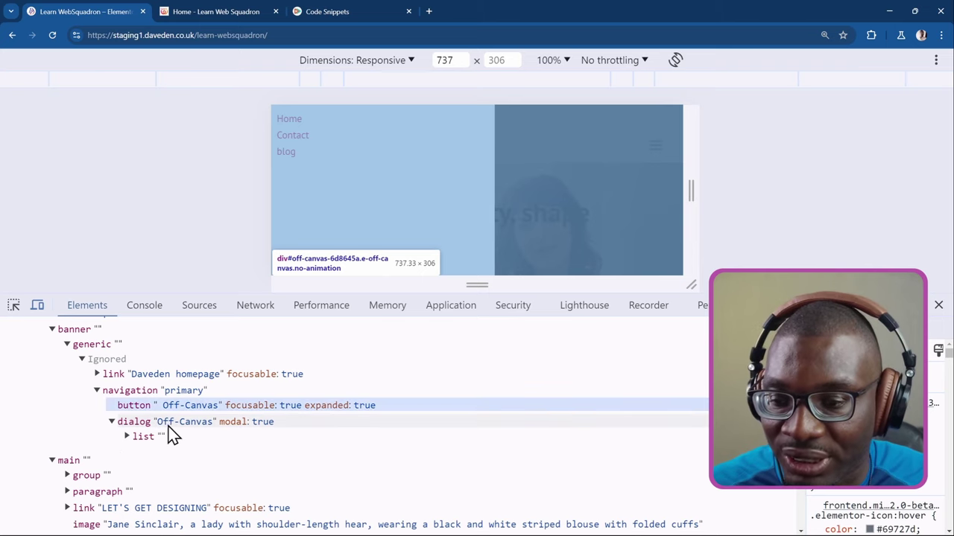
pyautogui.click(127, 437)
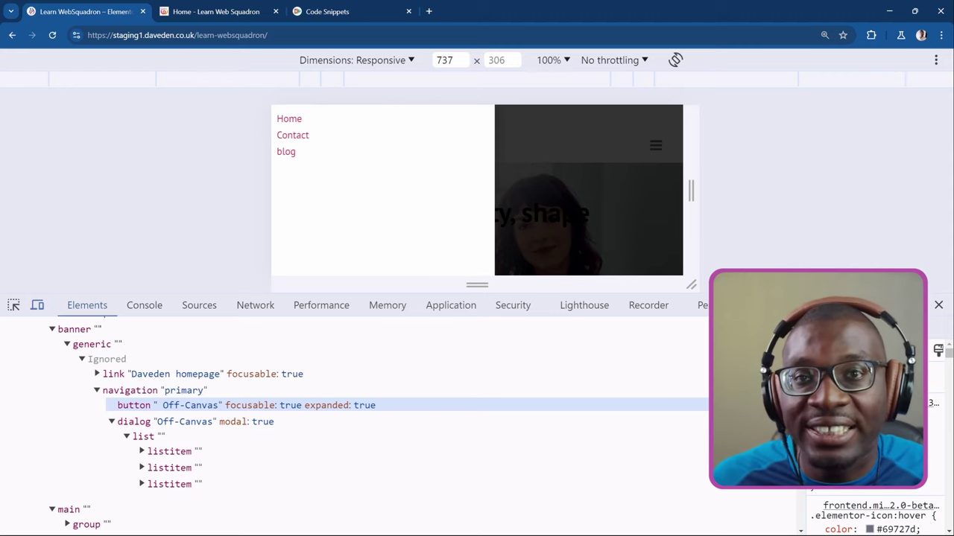
pyautogui.click(938, 305)
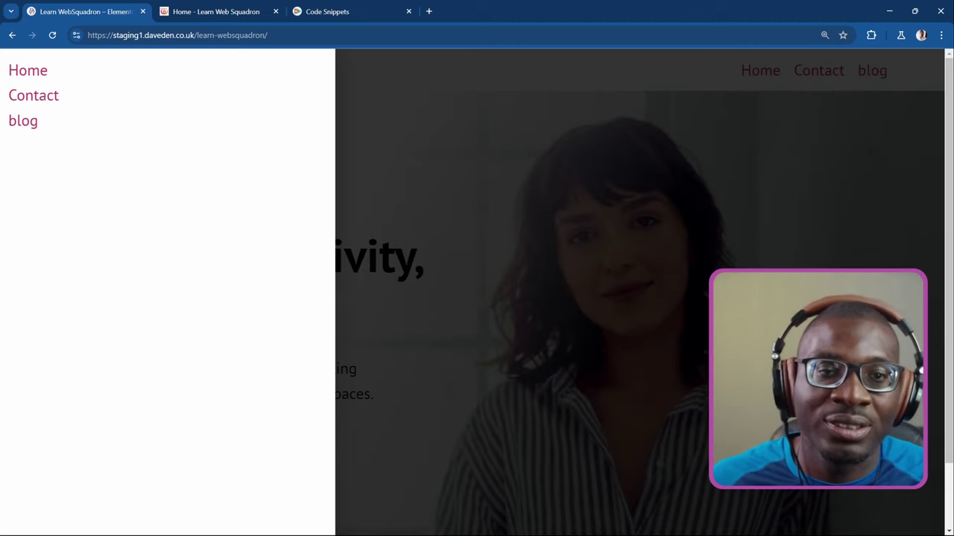
pyautogui.click(634, 325)
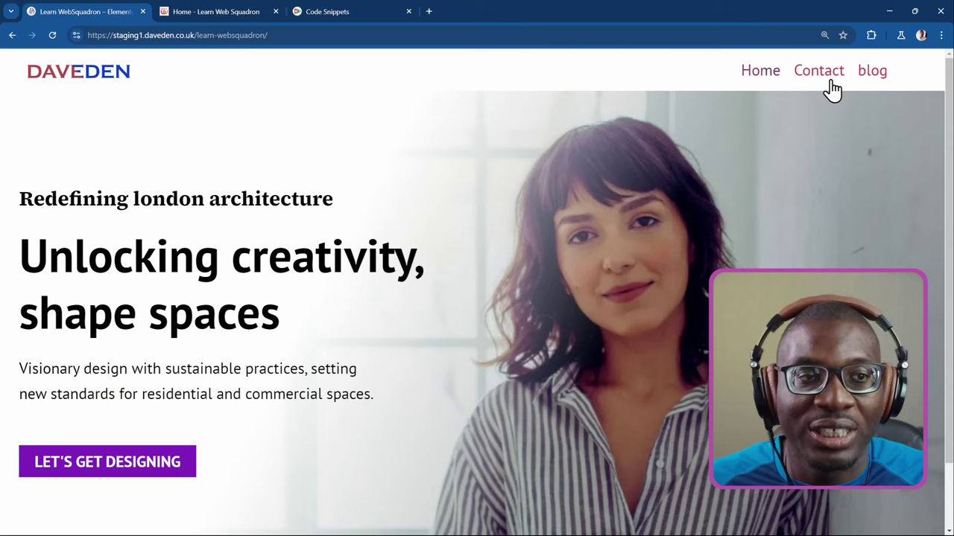